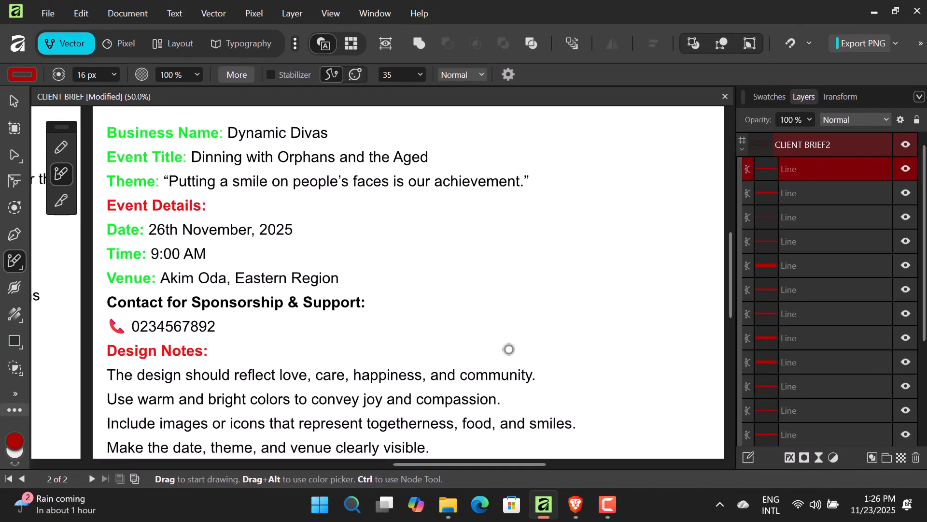
- Bring up the Pinterest ORPHAN FLYER search results in the Brave browser
left_click(575, 504)
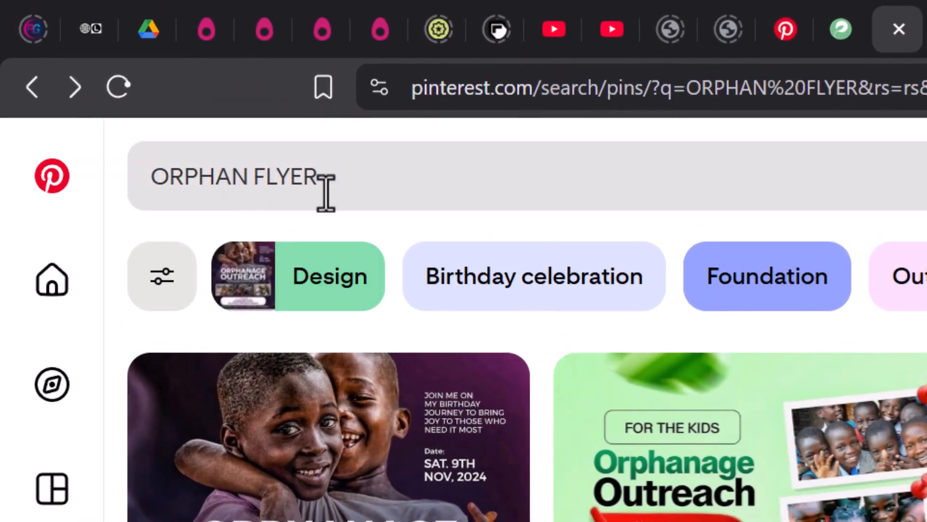
- Scroll through the ORPHAN FLYER pins for ideas, then nudge the third moodboard flyer against the second
left_click(326, 193)
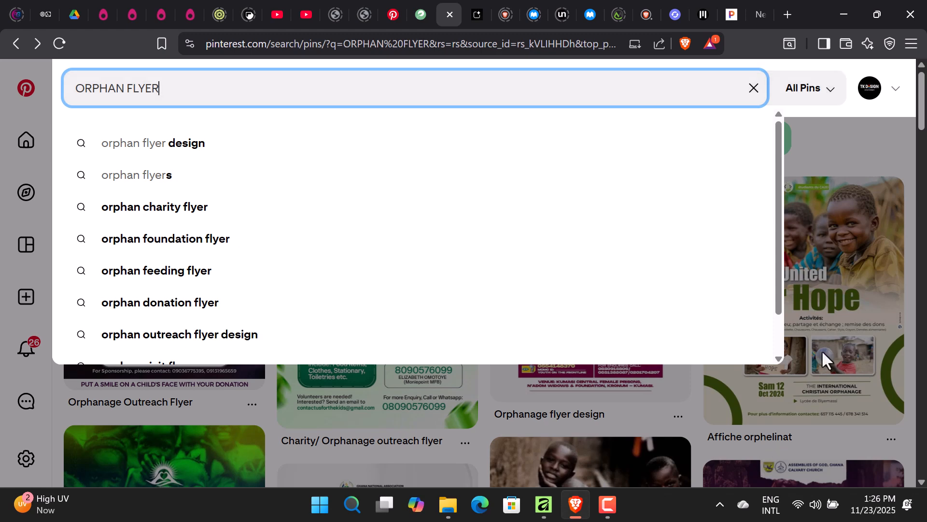
left_click(847, 155)
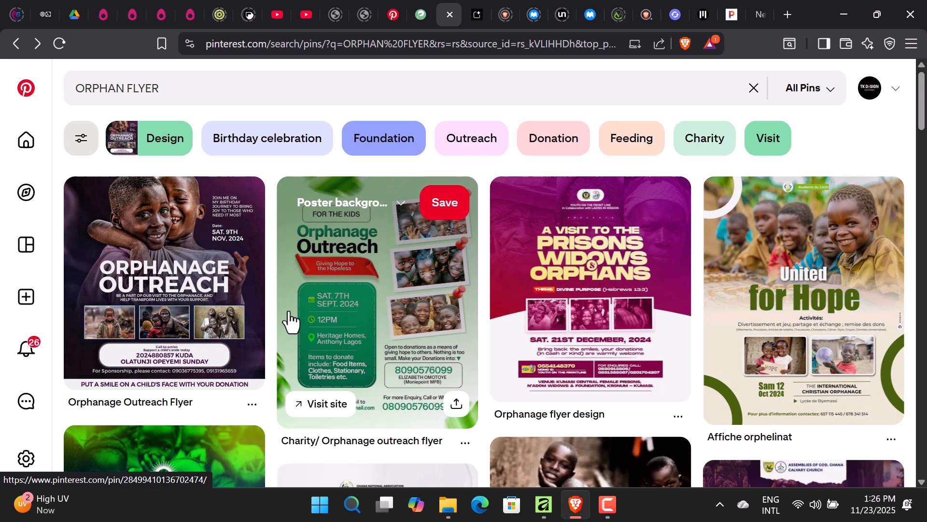
scroll(291, 320, "down", 5)
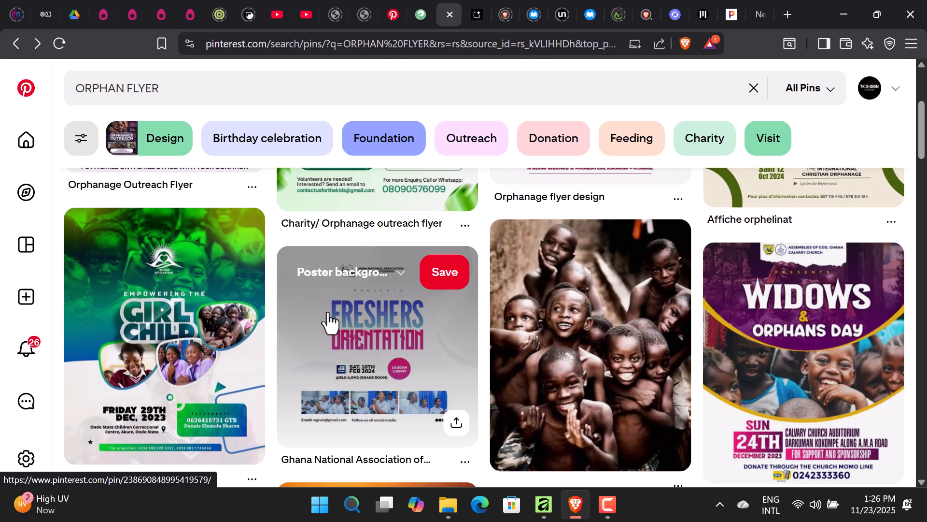
scroll(331, 341, "down", 1)
scroll(338, 341, "up", 5)
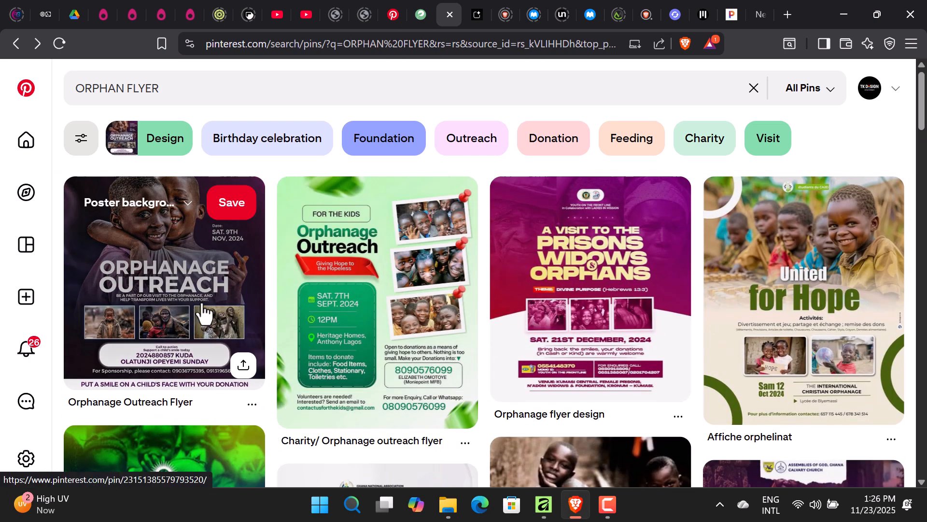
scroll(296, 327, "down", 6)
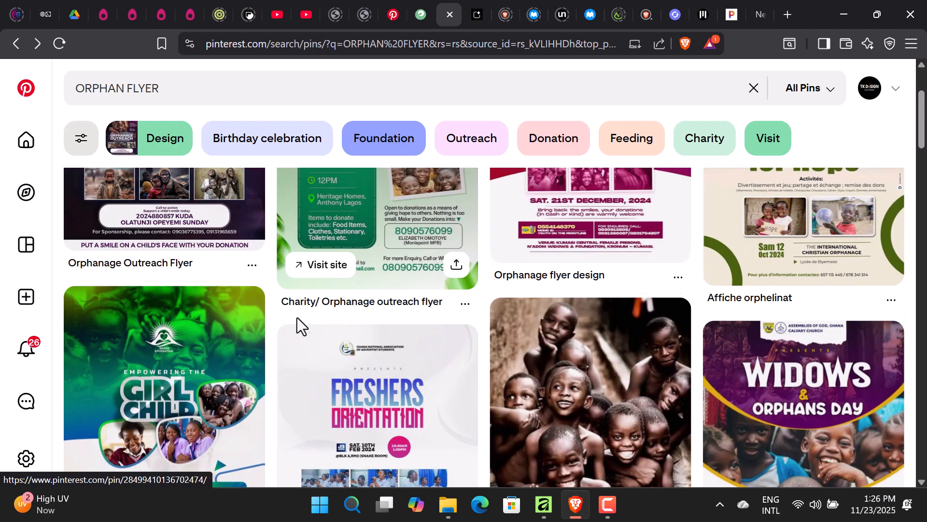
scroll(364, 330, "down", 12)
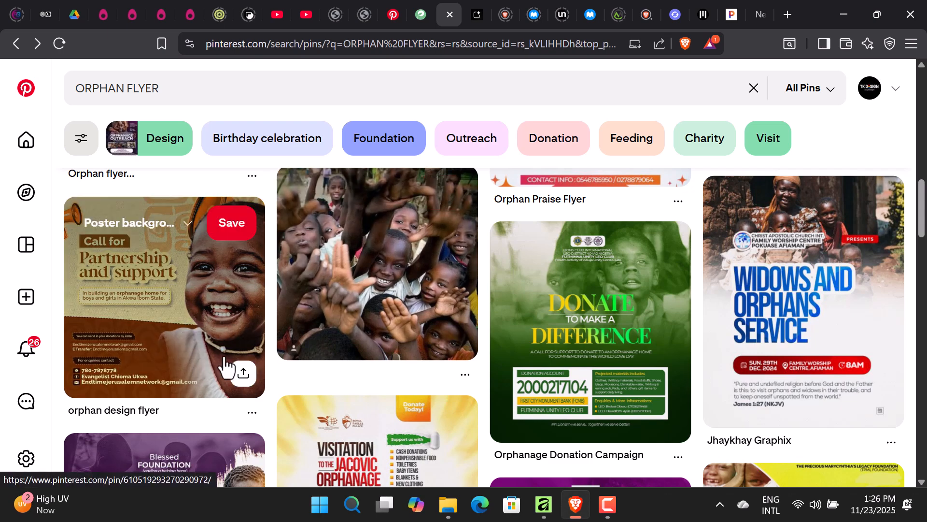
scroll(328, 400, "down", 1)
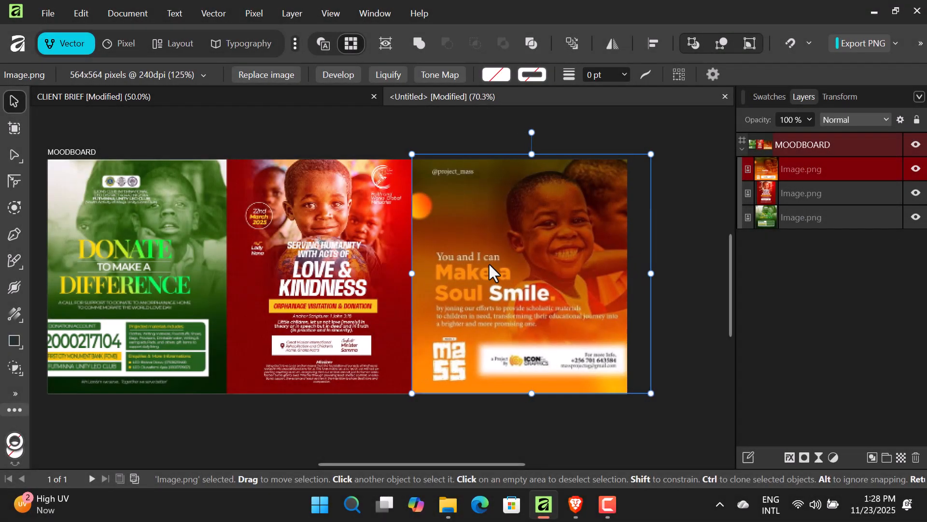
left_click_drag(490, 265, 487, 263)
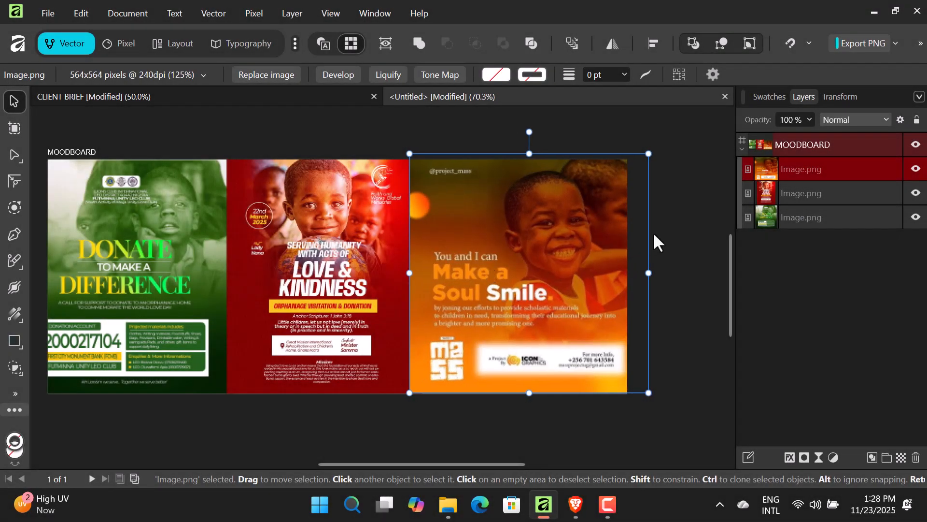
- Deselect the image and re-centre the view on the three-flyer MOODBOARD, then pick the Pencil tool
left_click(688, 281)
left_click_drag(289, 390, 342, 385)
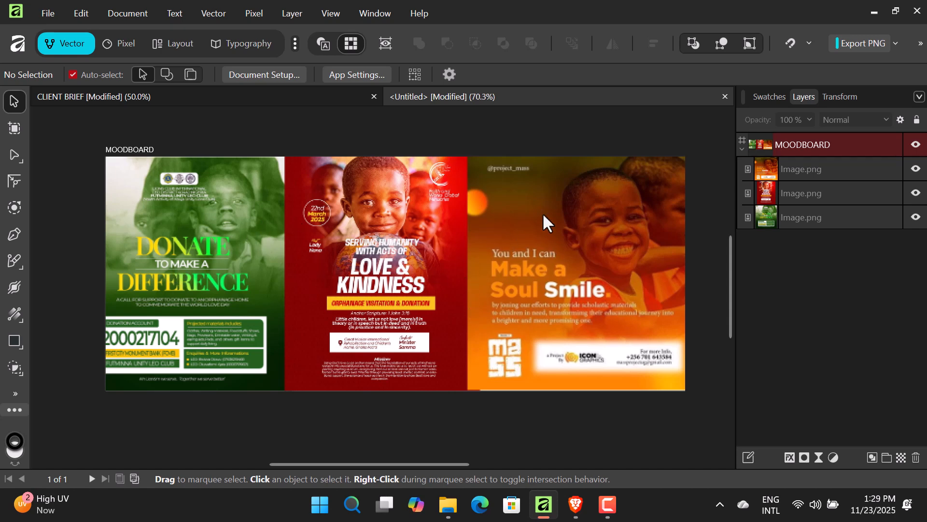
key("n")
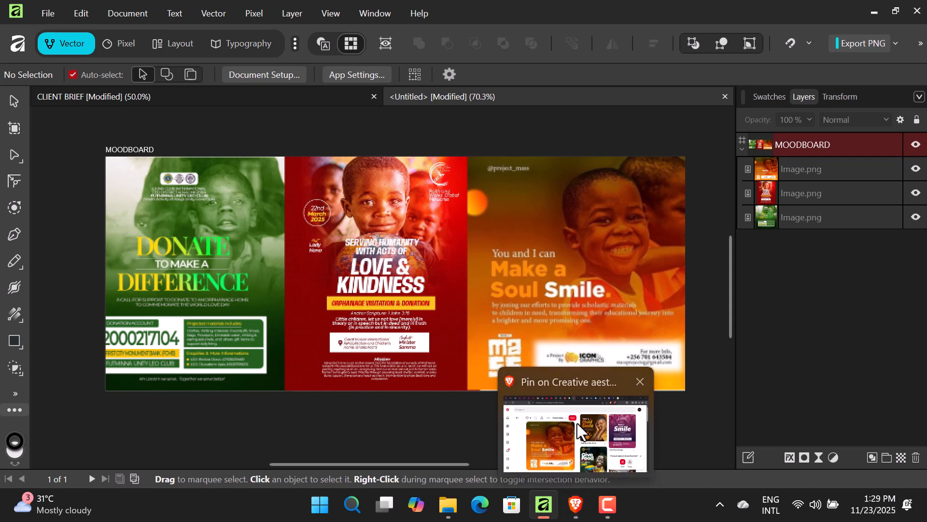
- Review the calendar, knife-fork-spoon and phone icon pages on PNGEgg
left_click(576, 505)
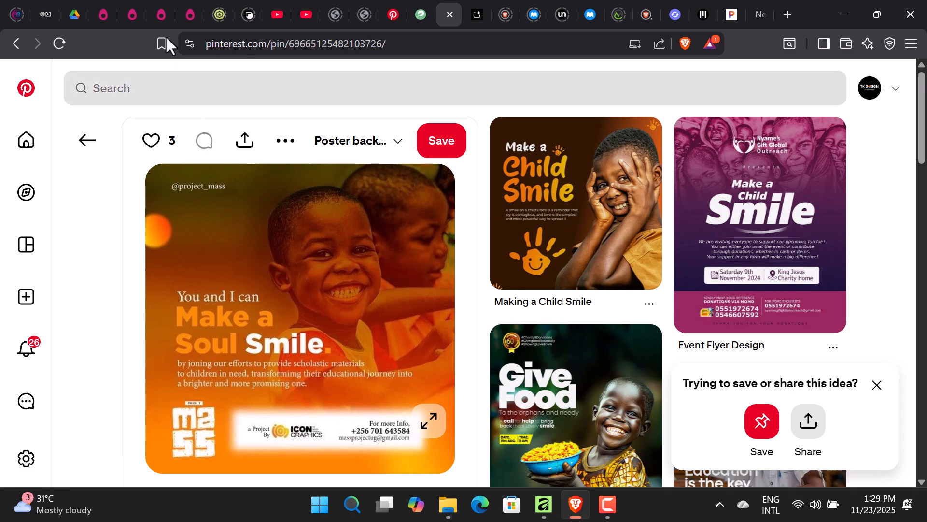
left_click(189, 19)
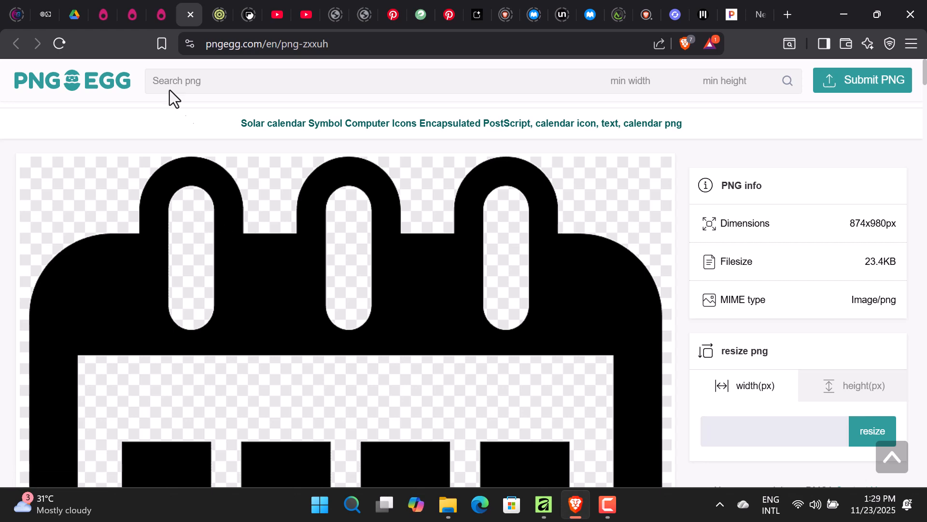
left_click(132, 13)
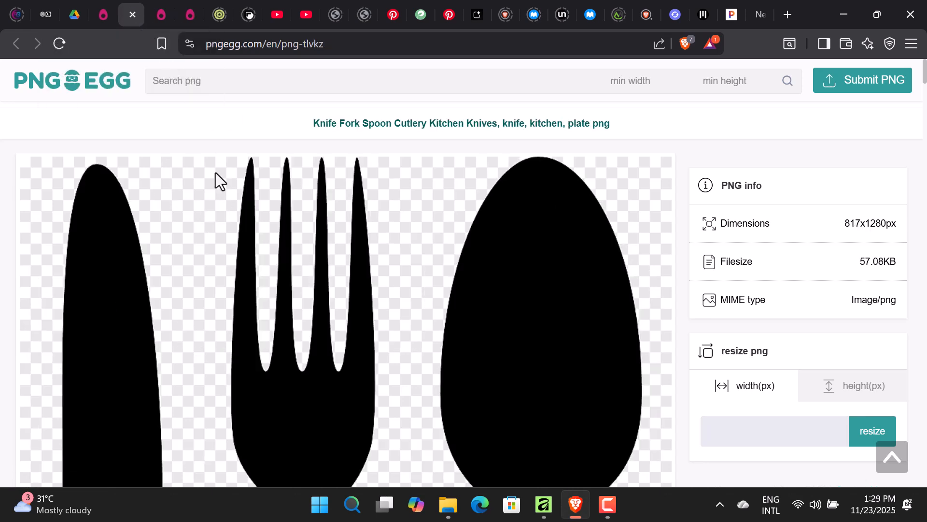
left_click(105, 14)
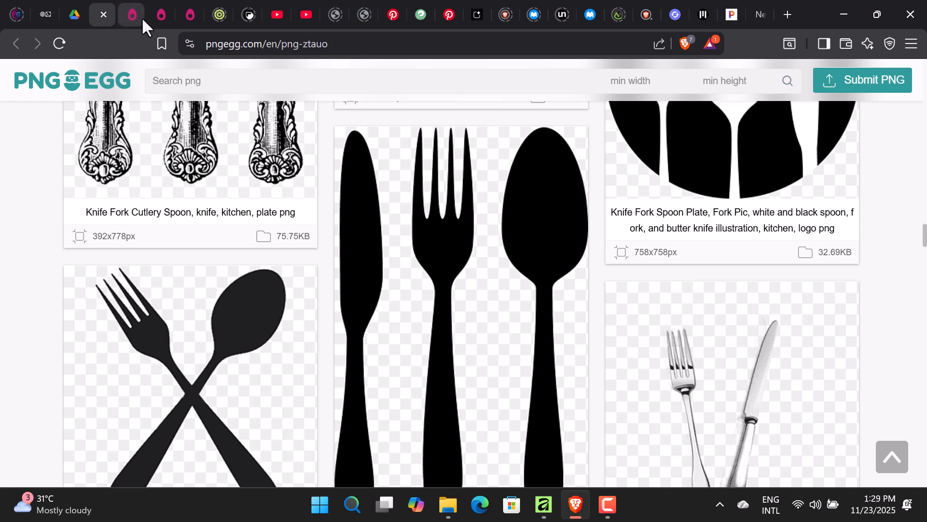
left_click(161, 16)
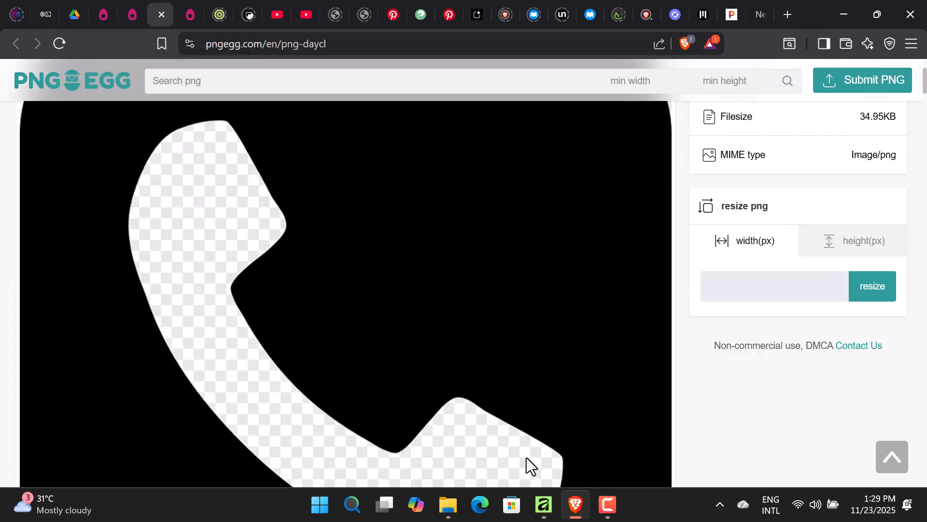
- Check the downloaded ORPHAN FLYER assets folder, then hide it and the browser
left_click(448, 504)
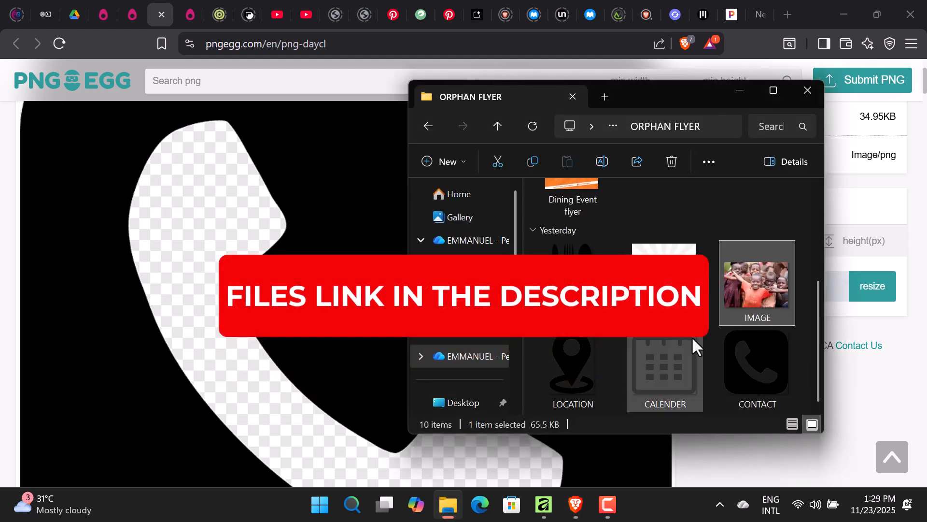
left_click(740, 90)
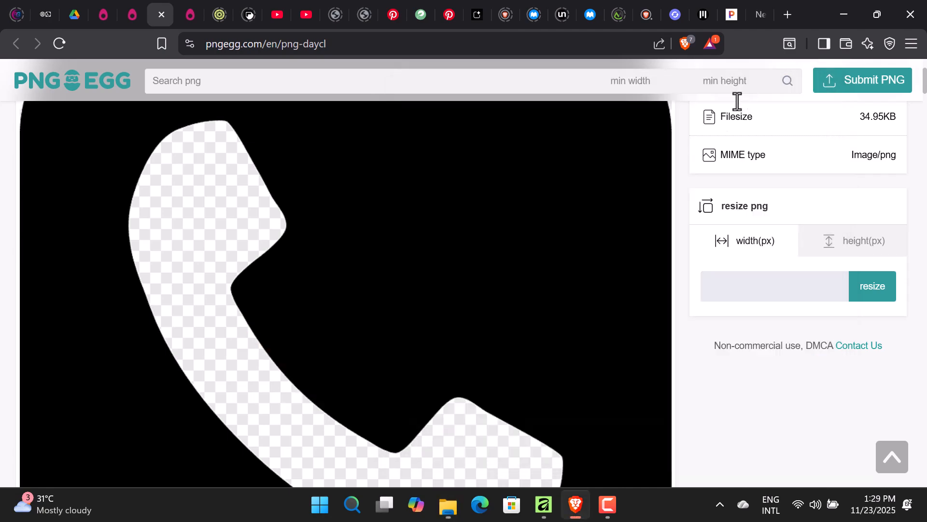
left_click(844, 14)
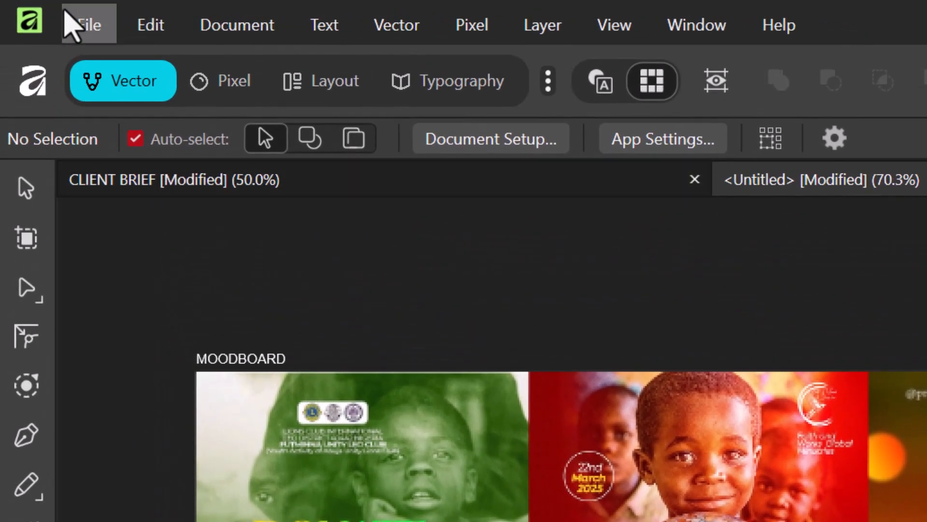
- Create a new blank 720 × 865 px document and switch it to vector view mode
left_click(78, 24)
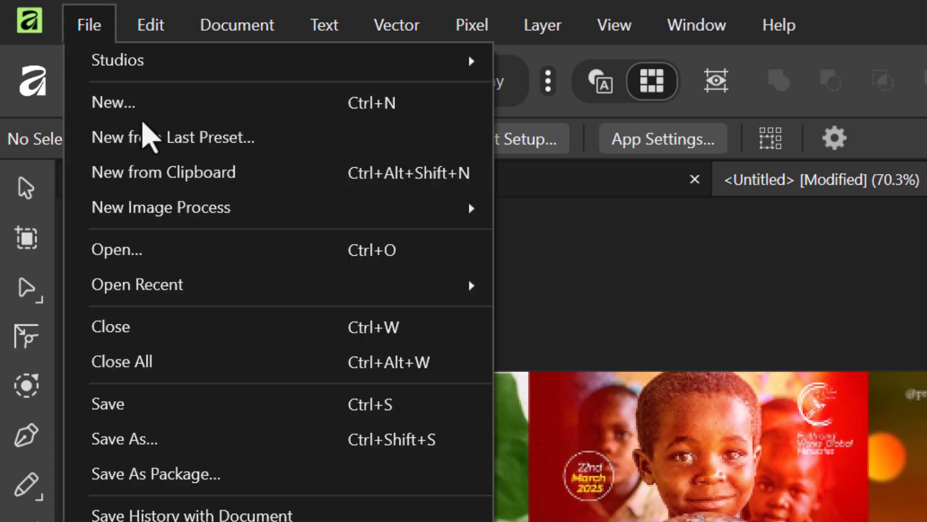
left_click(139, 108)
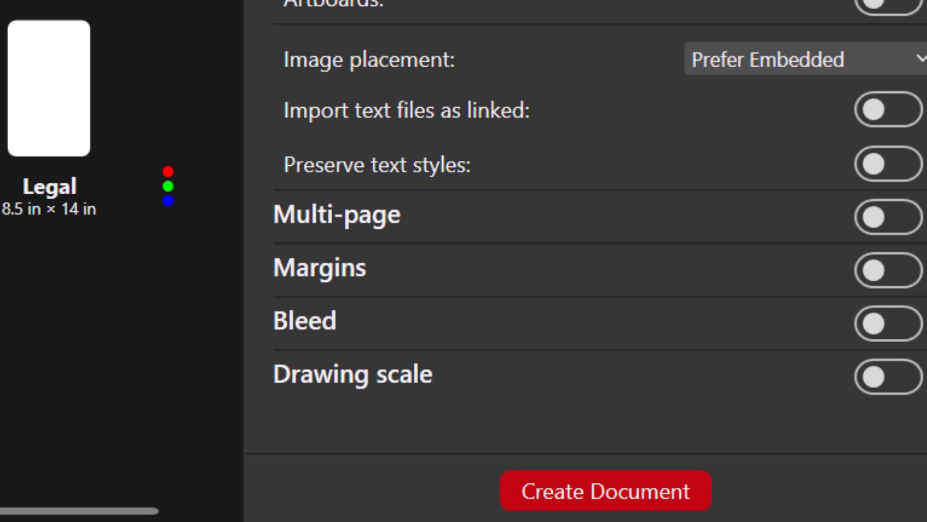
left_click(622, 479)
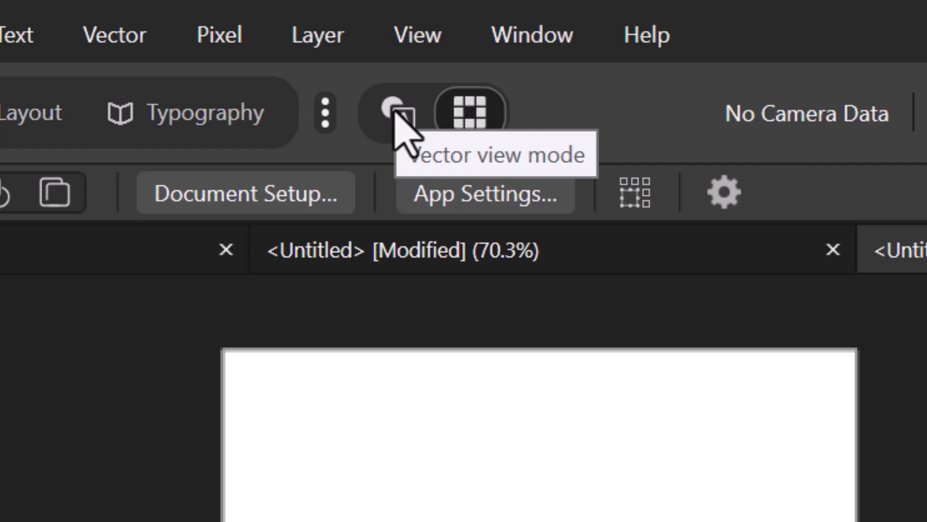
left_click(395, 112)
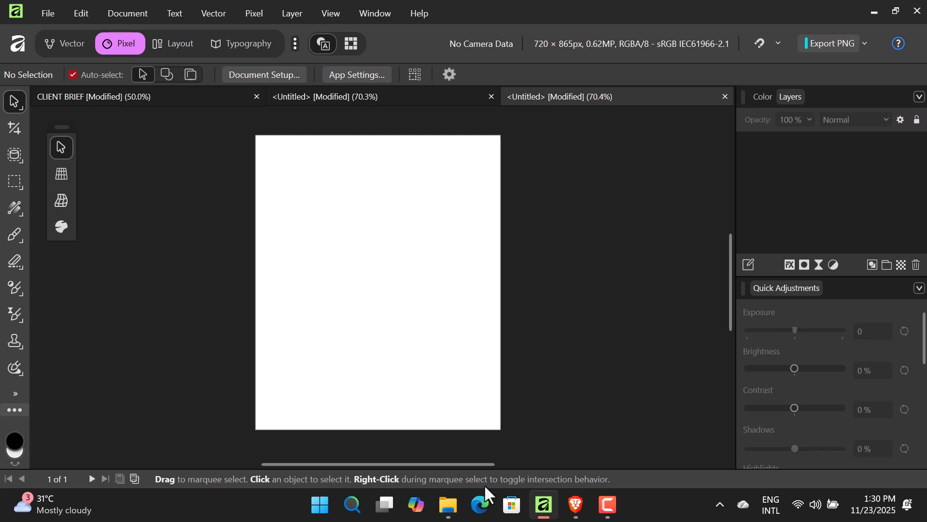
- Add a Fill layer with a vertical grey-to-white gradient to the untitled flyer page
left_click(448, 504)
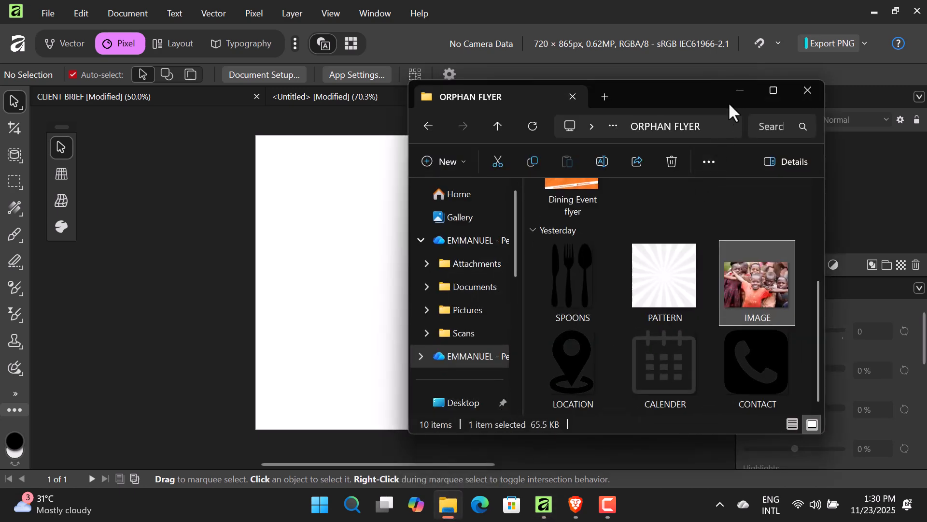
left_click(739, 91)
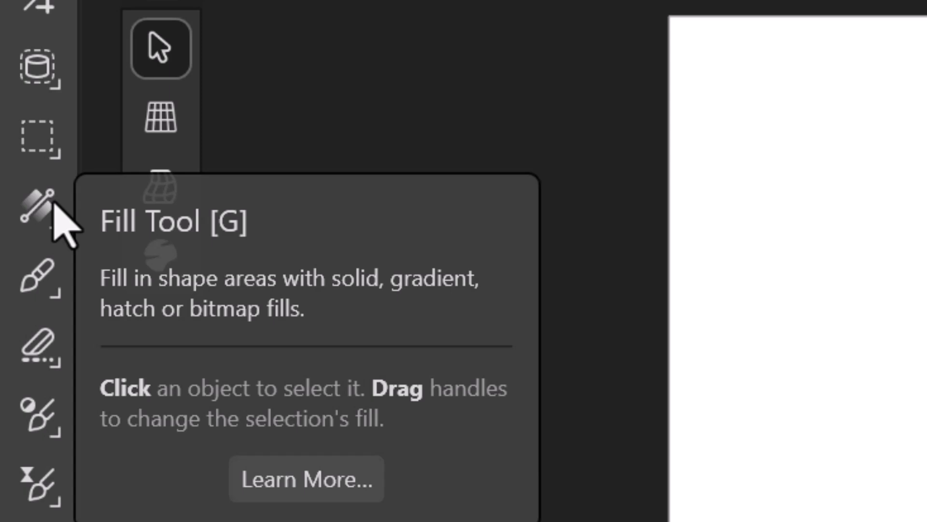
left_click(51, 204)
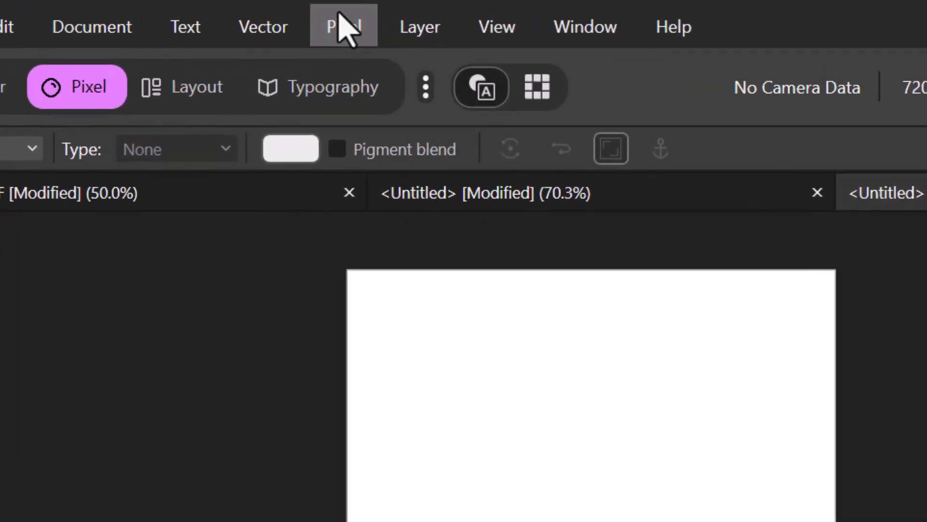
left_click(342, 22)
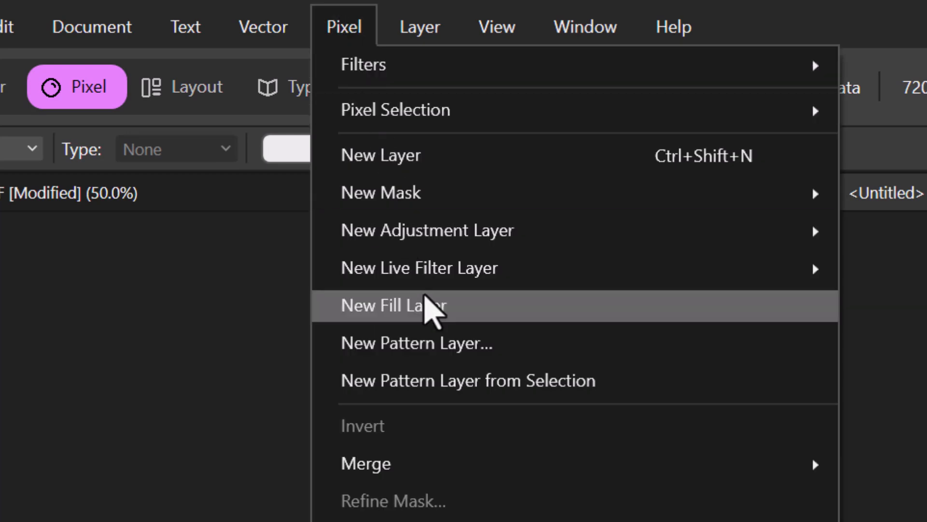
left_click(445, 304)
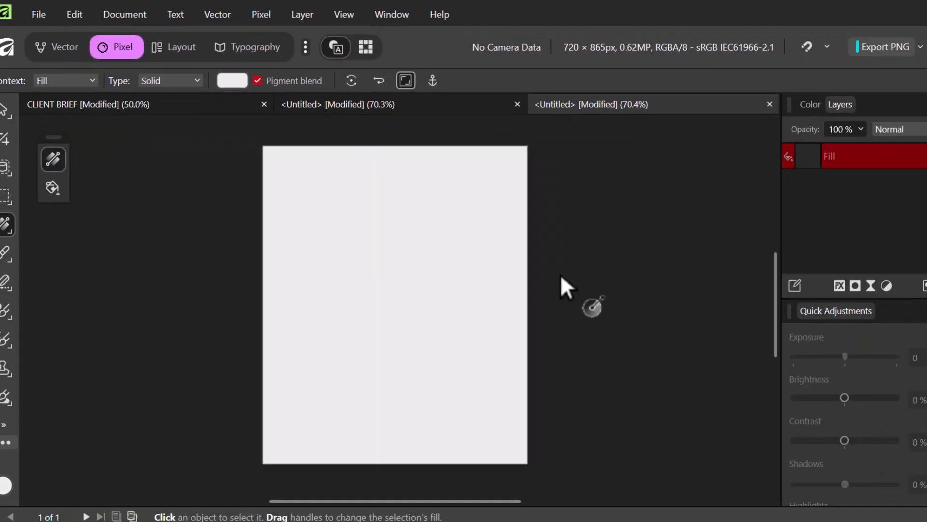
left_click_drag(375, 376, 375, 184)
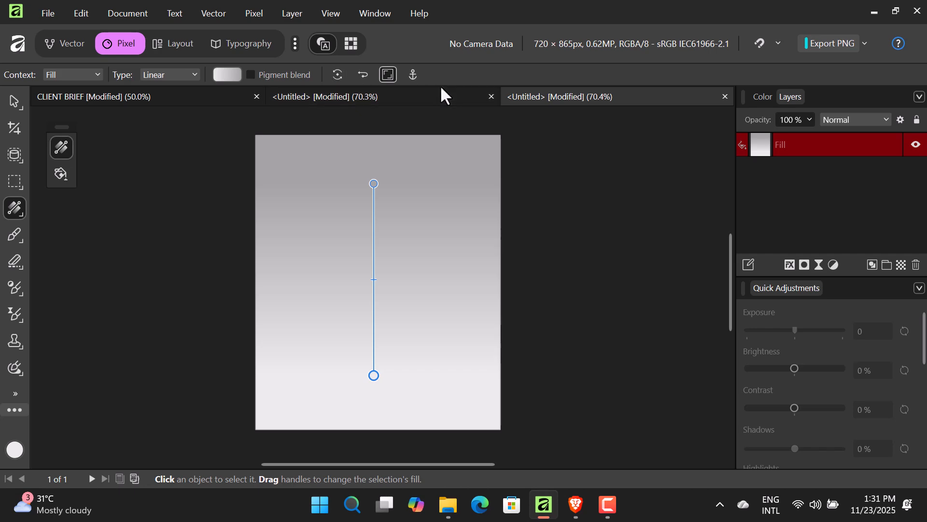
- Glance at the client brief, then return to the flyer and bring up the background gradient's colour settings
left_click(424, 101)
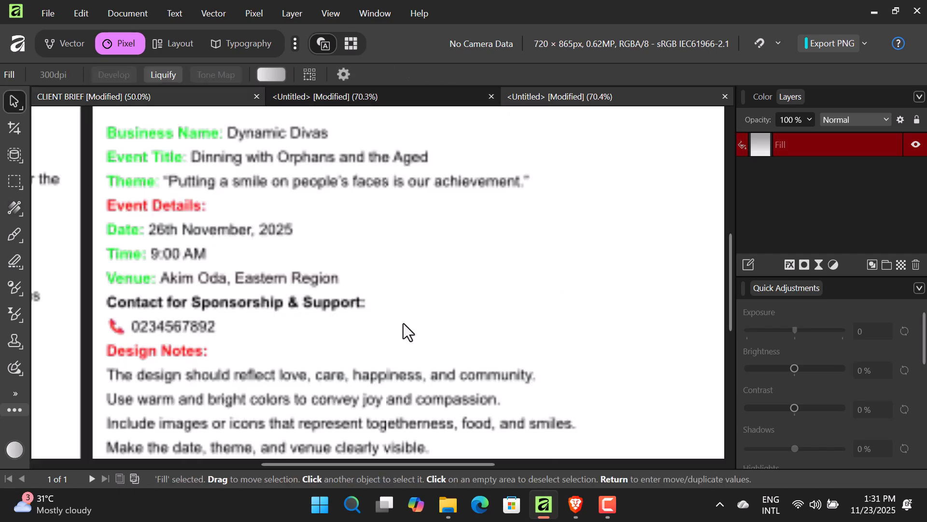
left_click_drag(474, 462, 276, 459)
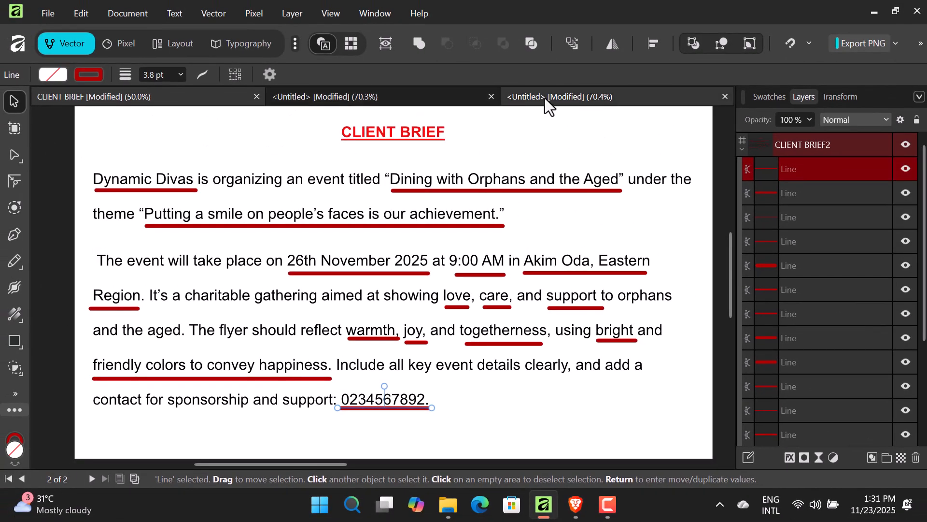
left_click(545, 97)
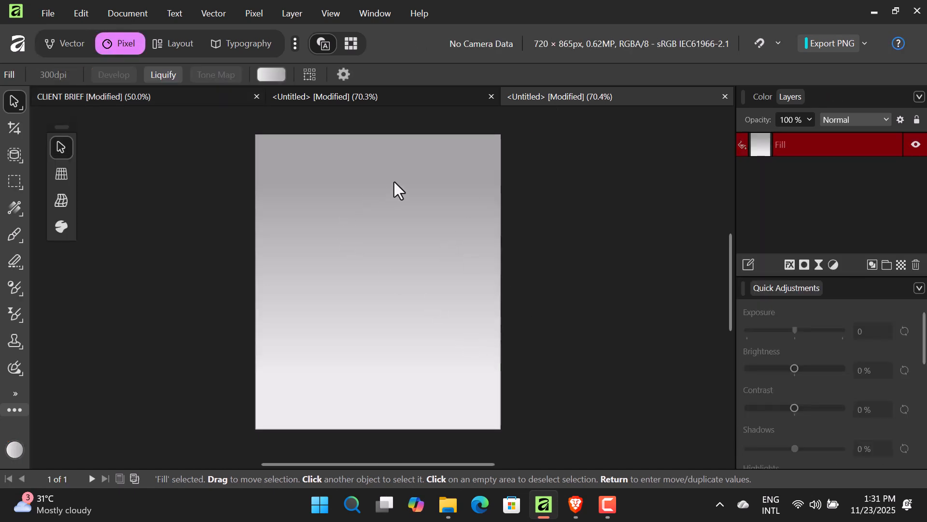
left_click(12, 209)
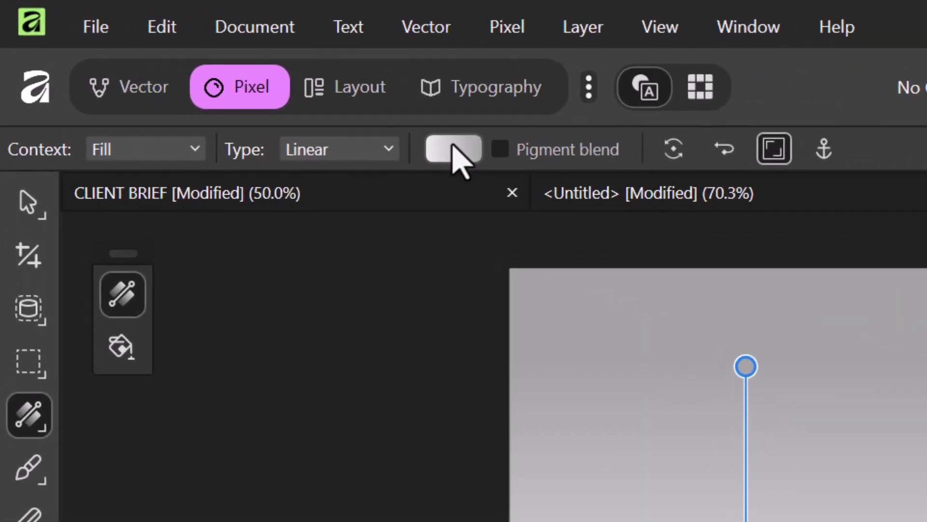
left_click(453, 147)
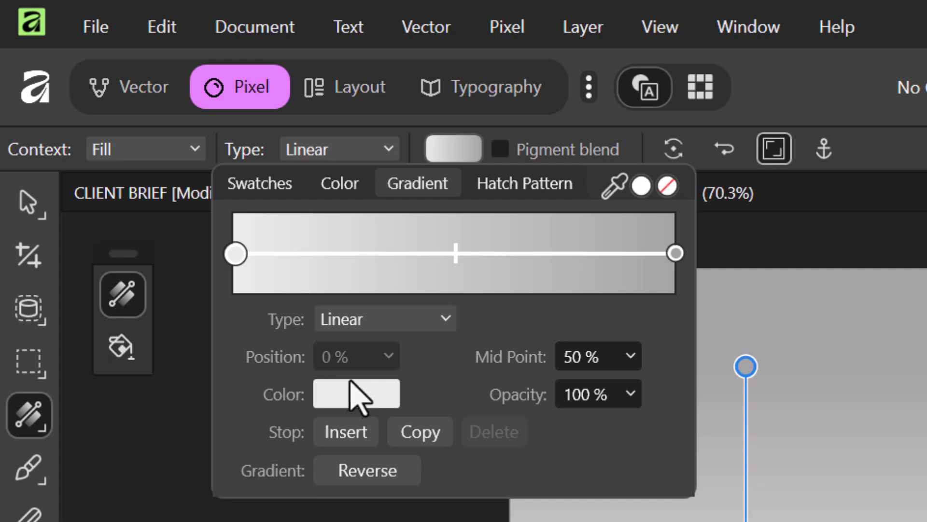
- Set the gradient's bottom stop to orange (RGB 255, 130, 28) and the top stop to 0% opacity
left_click(356, 393)
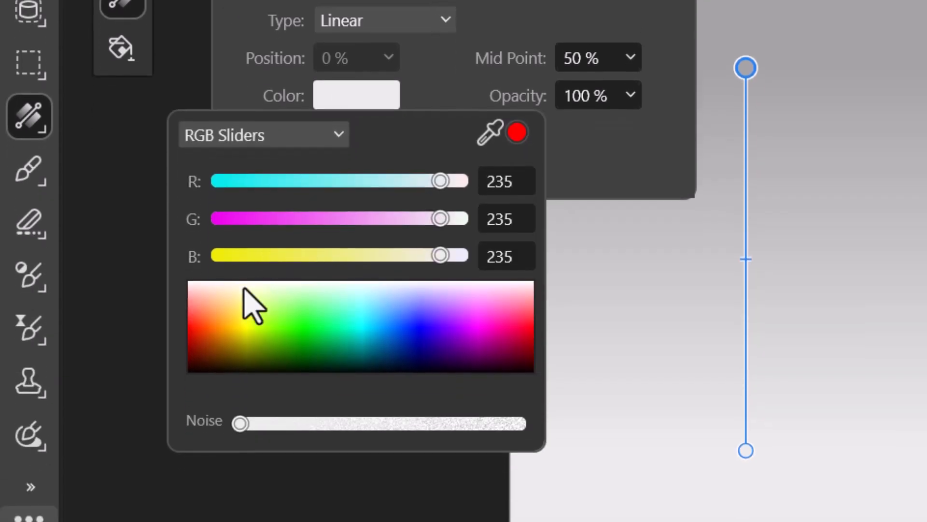
left_click(213, 325)
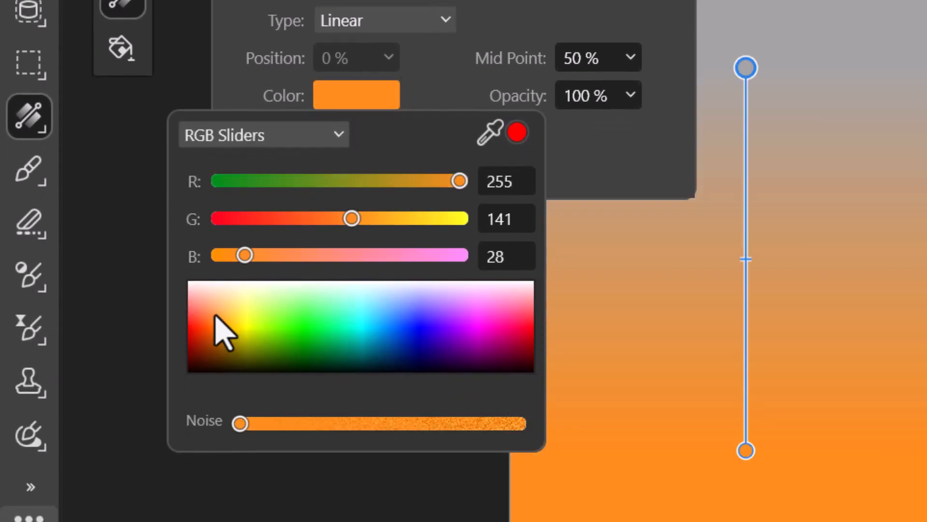
left_click_drag(352, 220, 341, 225)
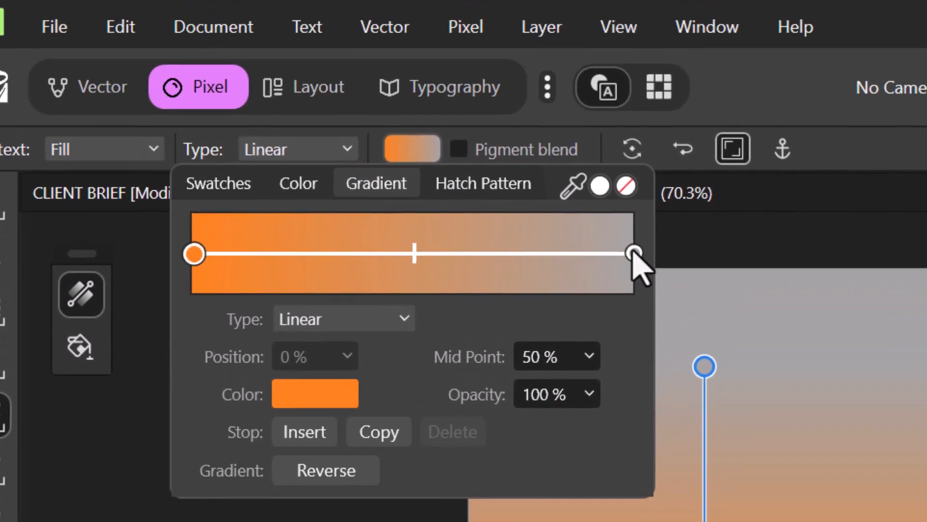
left_click(648, 158)
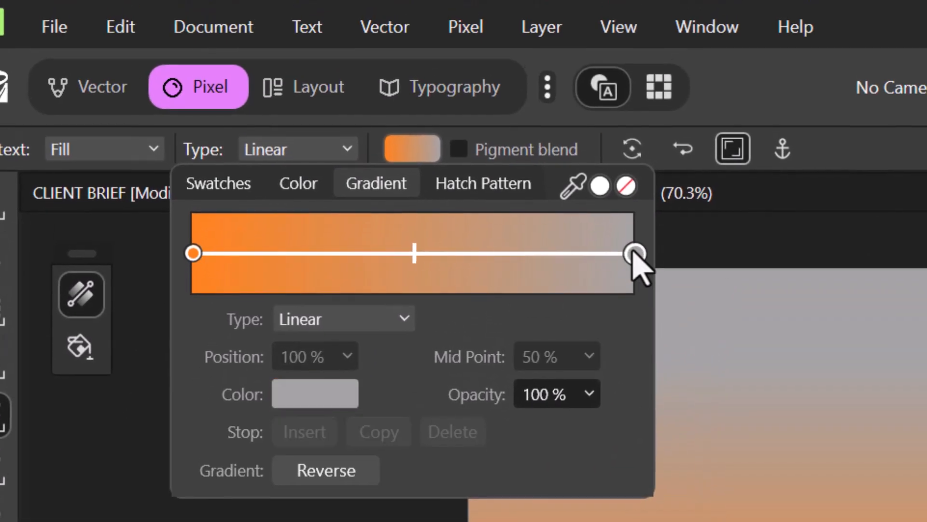
left_click(324, 399)
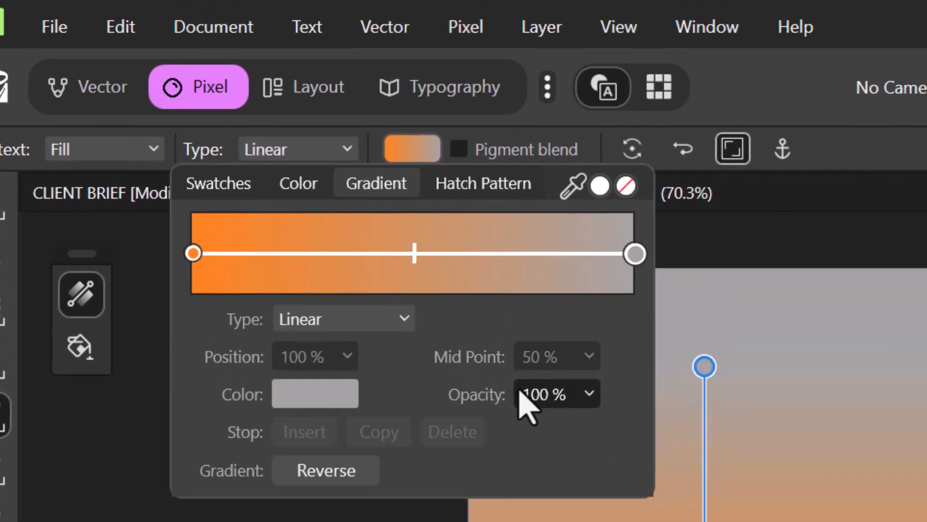
left_click(591, 393)
left_click_drag(589, 429, 348, 463)
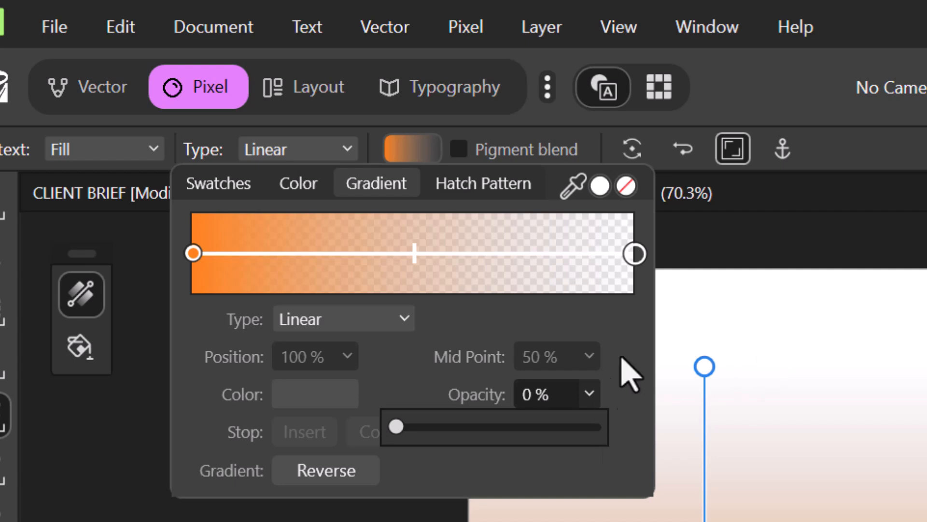
left_click(418, 152)
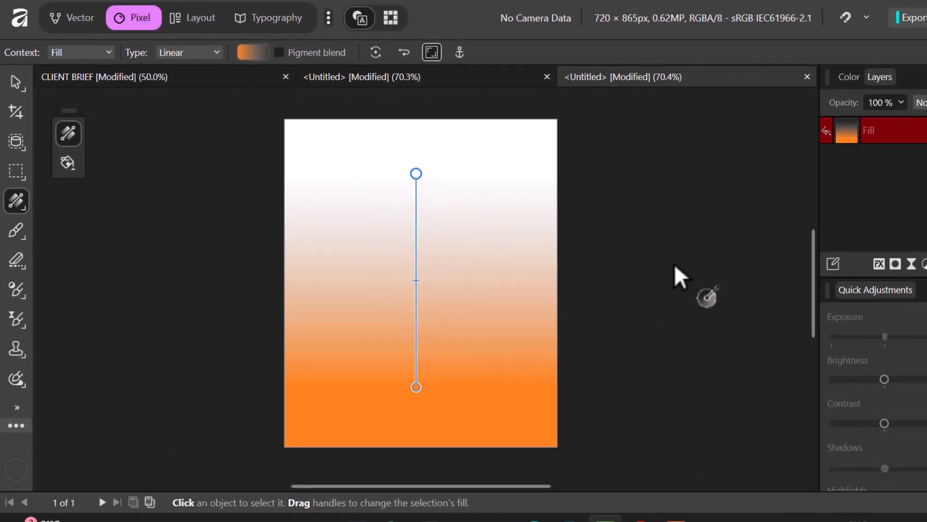
left_click(17, 91)
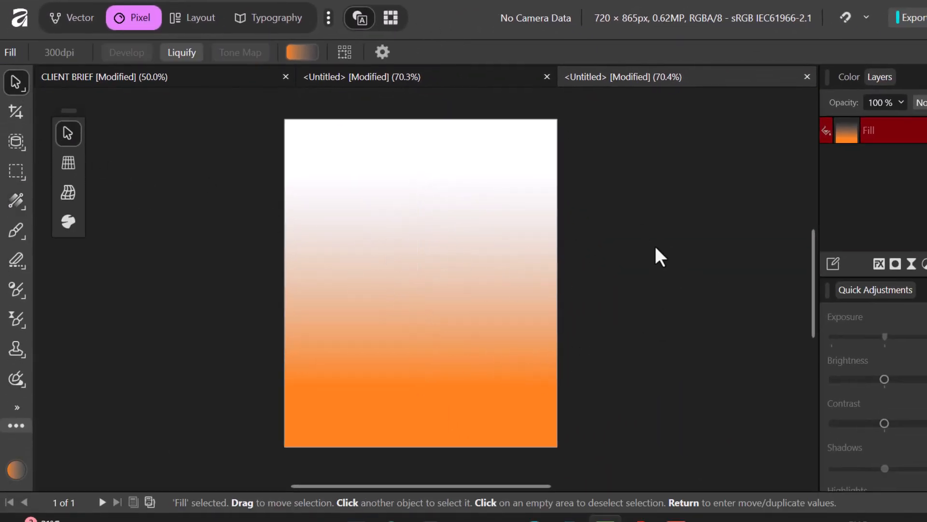
- Place PATTERN.jpeg on the flyer and stretch it past all the page edges
mouse_move(511, 499)
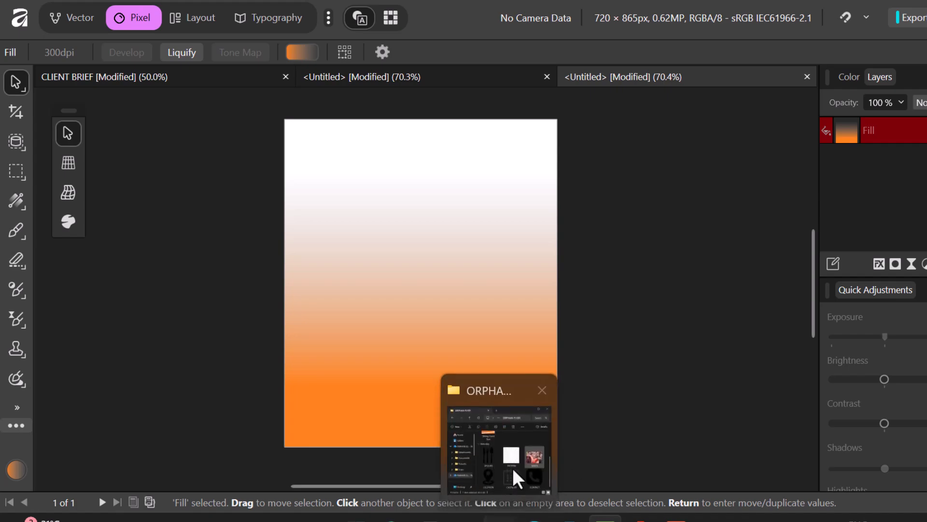
left_click(502, 449)
left_click_drag(721, 300, 408, 348)
left_click(825, 73)
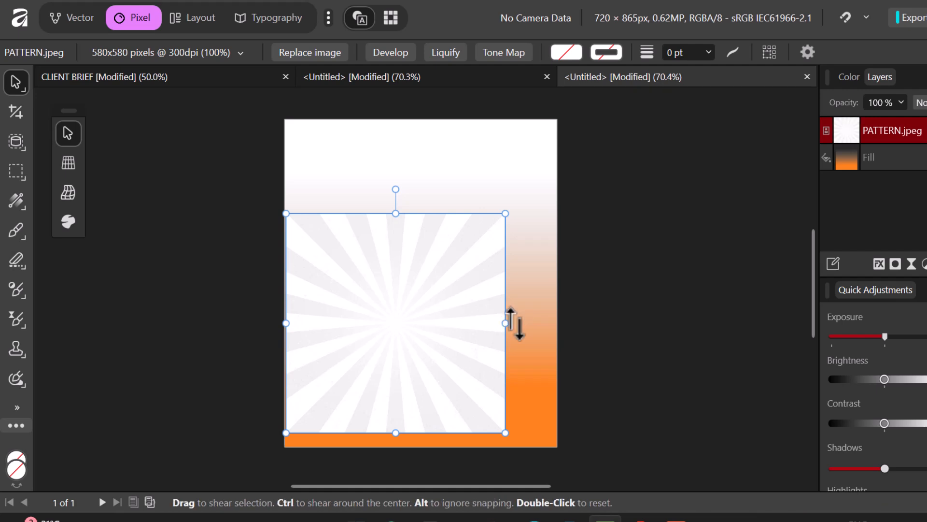
left_click_drag(506, 323, 578, 315)
left_click_drag(474, 320, 474, 283)
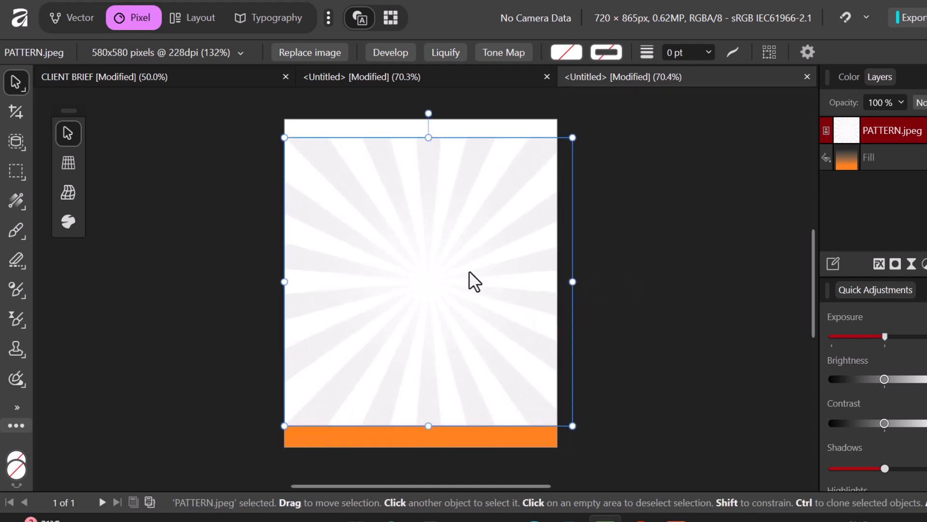
left_click_drag(578, 283, 695, 285)
left_click_drag(509, 265, 506, 288)
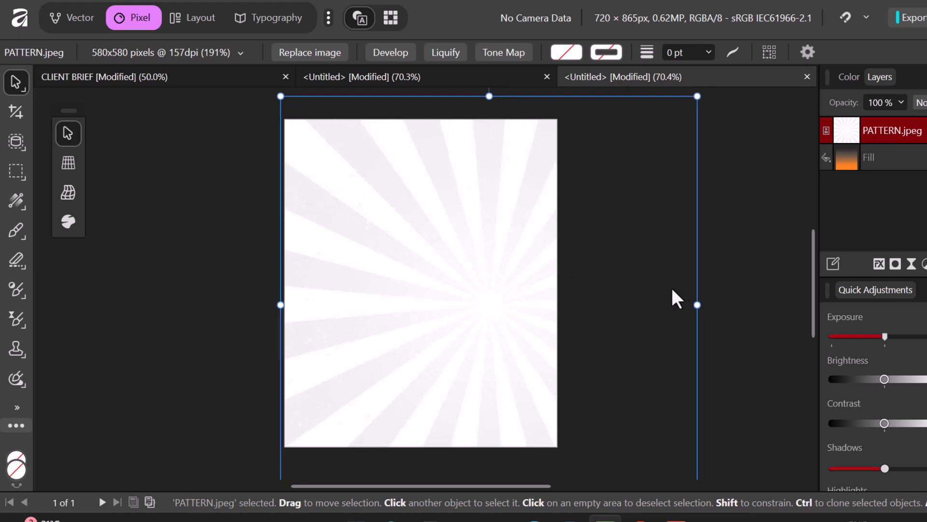
left_click_drag(697, 305, 734, 305)
left_click_drag(509, 305, 498, 297)
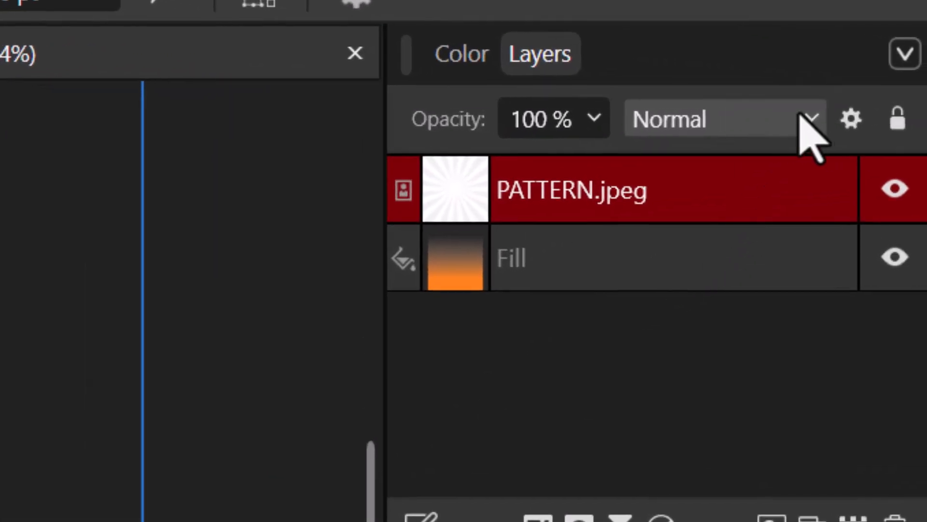
- Set the PATTERN layer's blend mode to Multiply
left_click(806, 118)
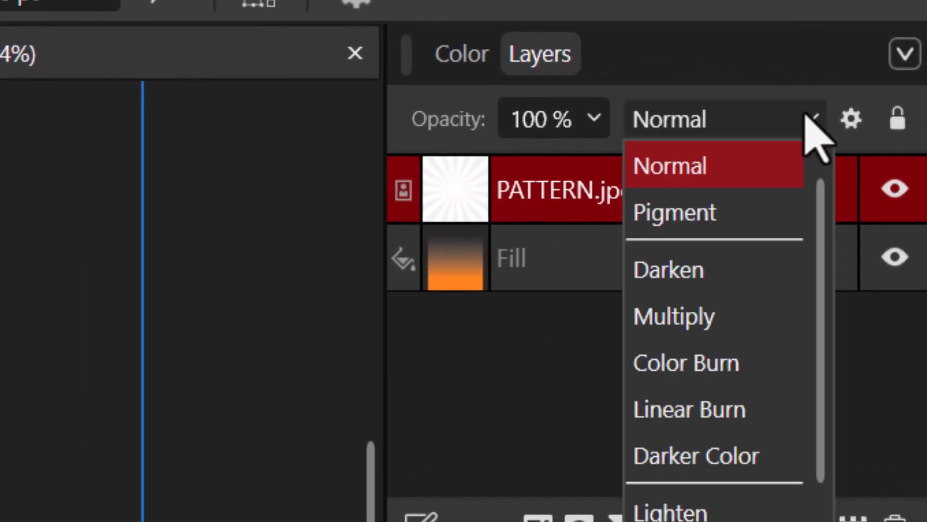
left_click(701, 315)
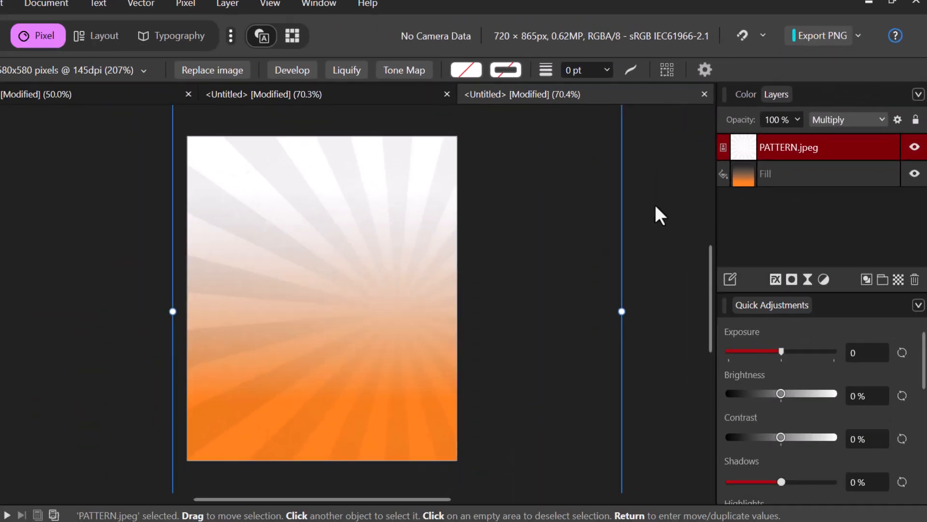
left_click(655, 205)
- Place the IMAGE.jpeg children's photo at the top of the page and move its layer beneath the Fill gradient
mouse_move(454, 506)
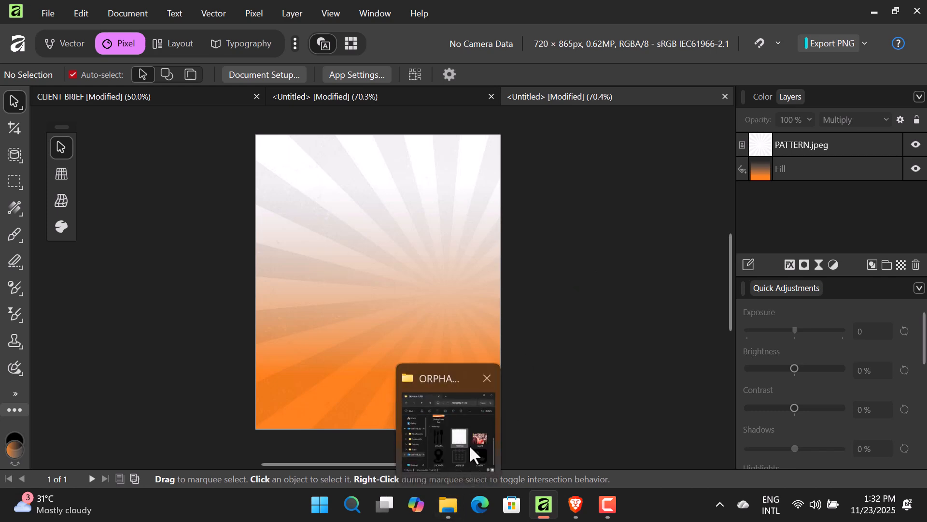
left_click(469, 445)
left_click_drag(790, 280, 369, 274)
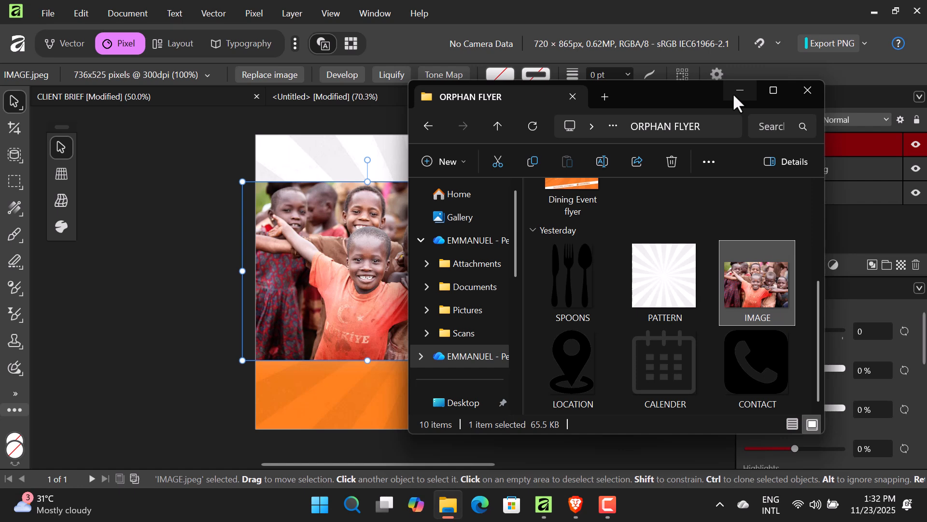
left_click(732, 93)
left_click_drag(350, 242, 373, 188)
left_click(628, 191)
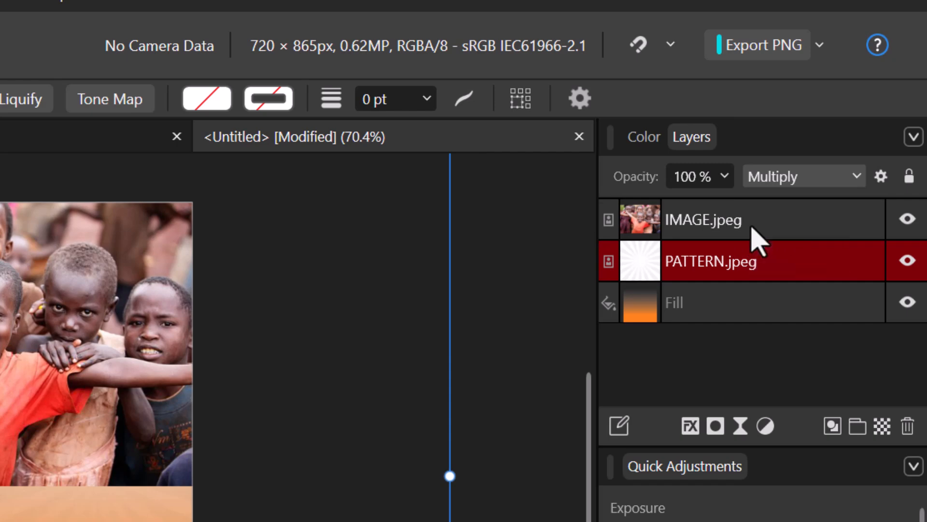
left_click_drag(757, 240, 772, 338)
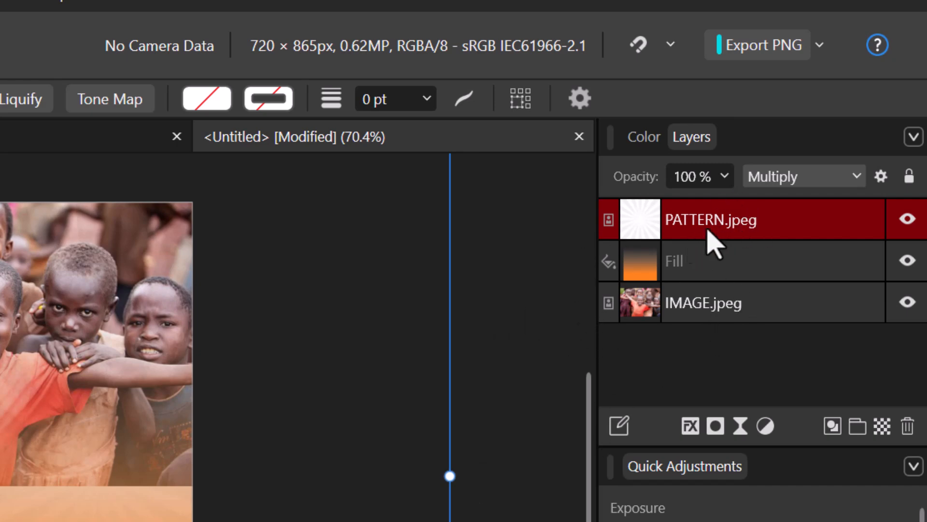
- Lock the PATTERN.jpeg layer, add a mask to it, and set the primary colour to black (000000)
double_click(739, 222)
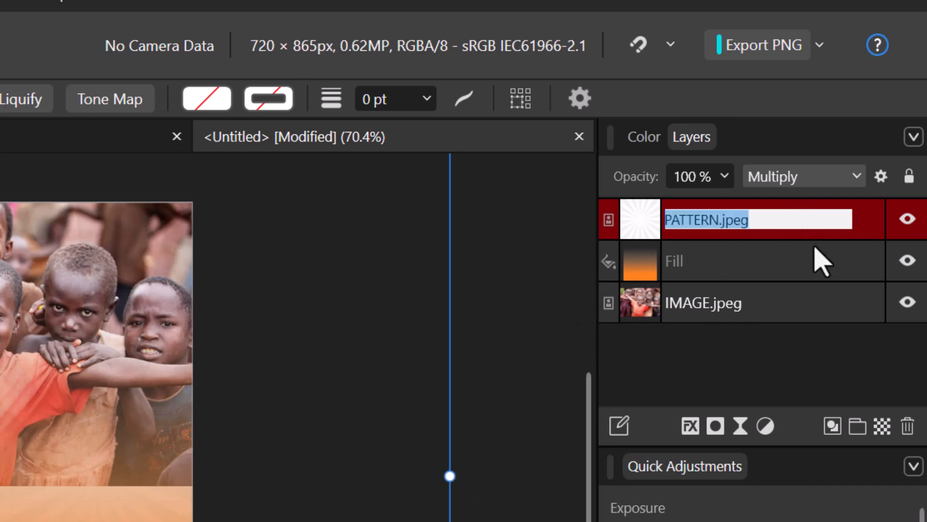
left_click(866, 219)
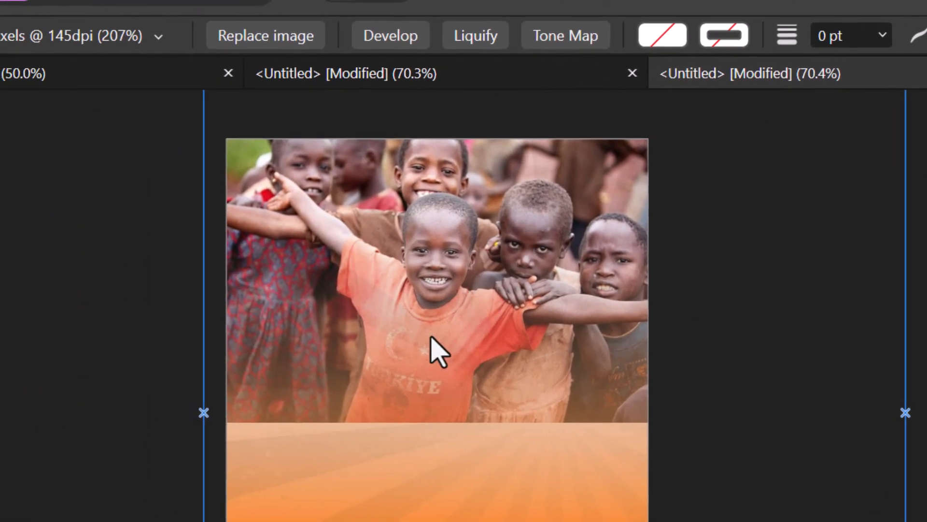
scroll(438, 352, "up", 3)
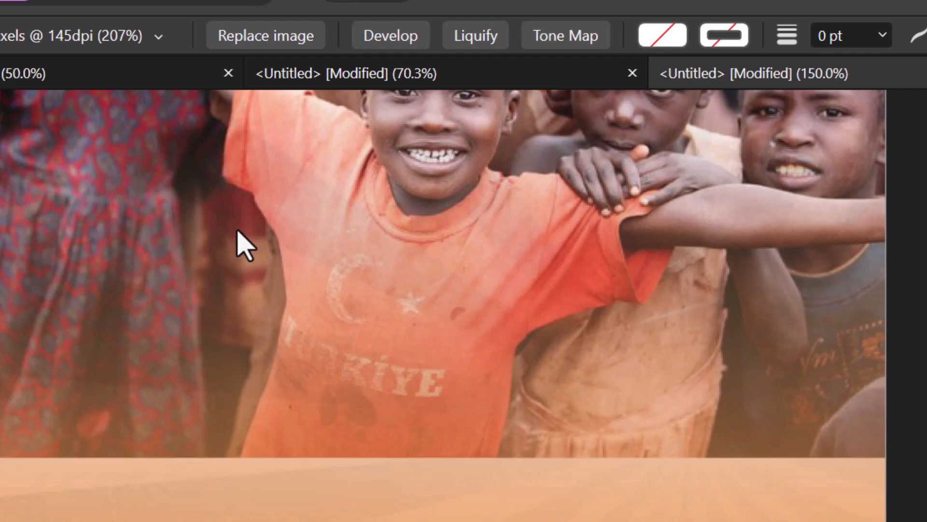
scroll(244, 246, "down", 2)
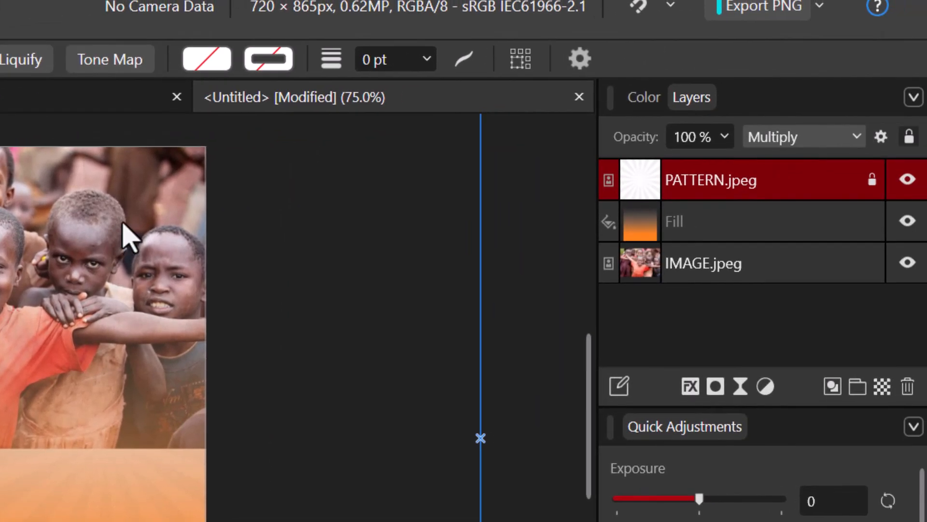
left_click(715, 387)
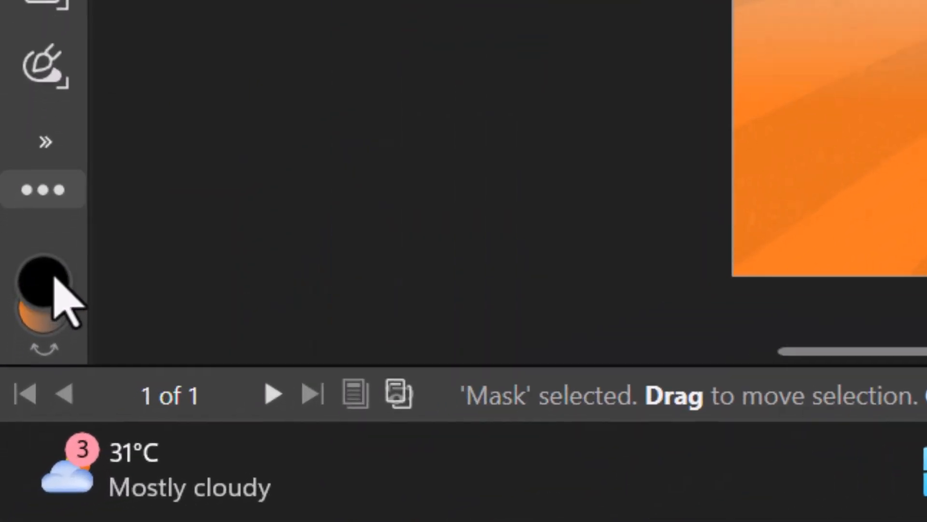
double_click(54, 280)
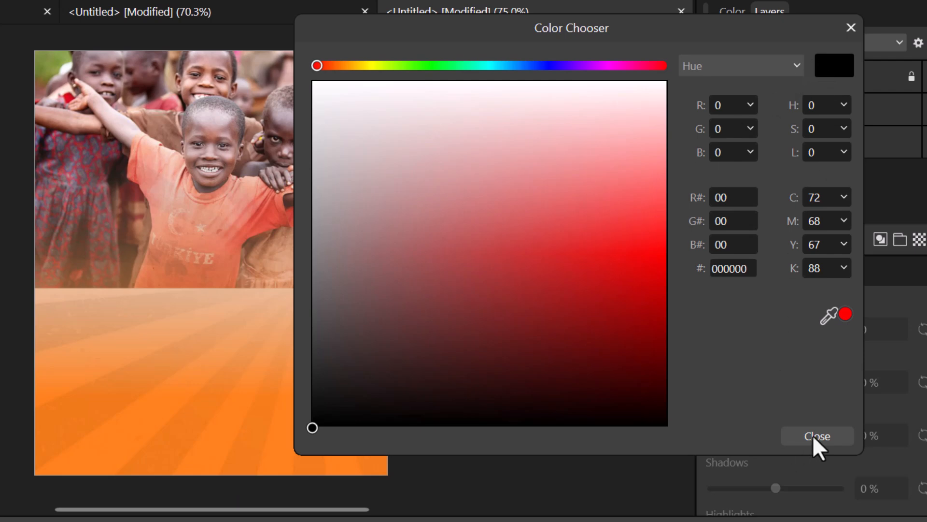
left_click(816, 436)
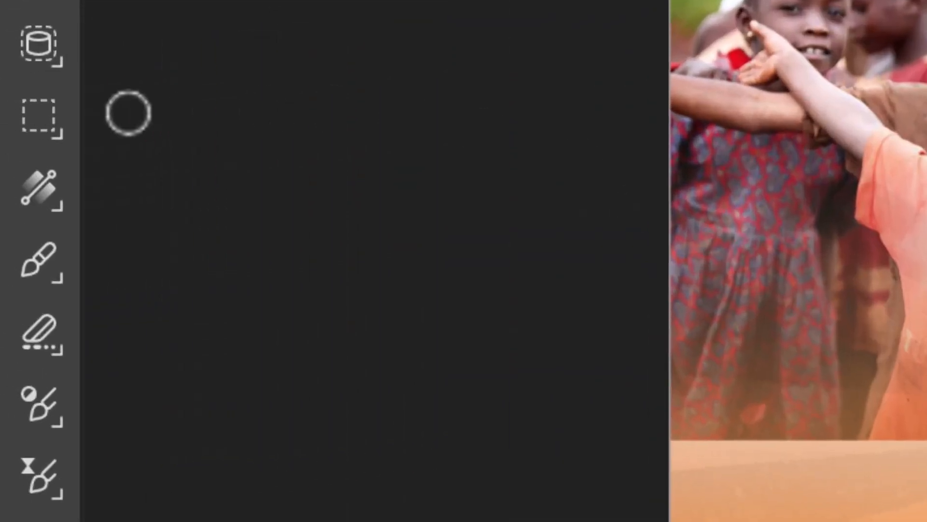
- Switch to the paint brush and set its hardness to 0% for soft edges
left_click(56, 259)
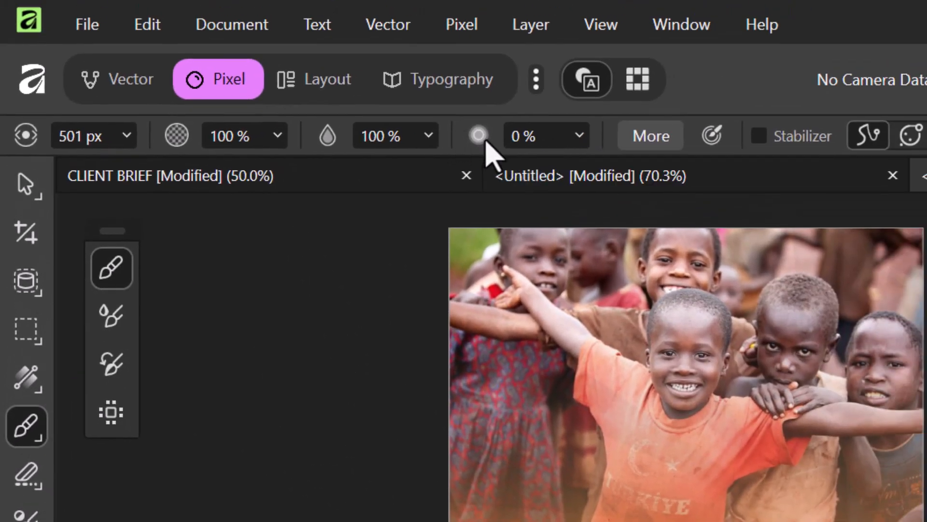
left_click(579, 140)
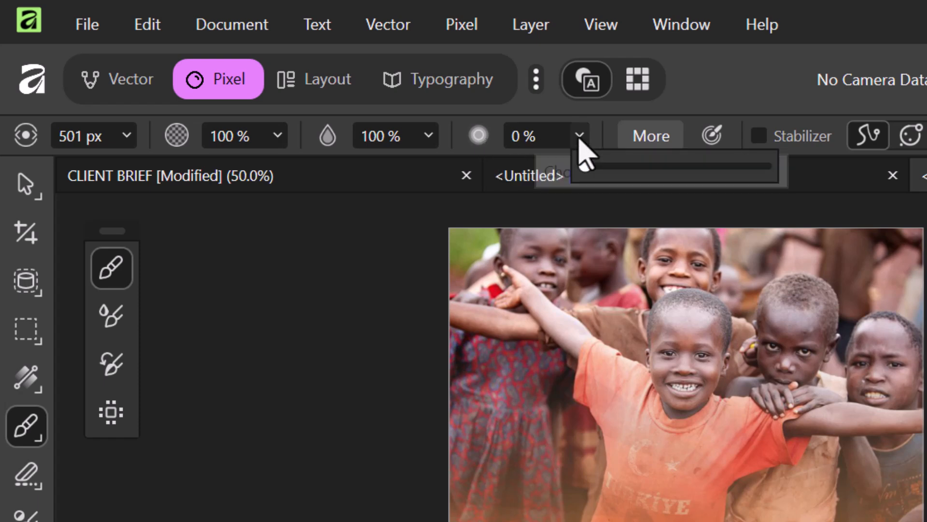
left_click_drag(587, 167, 464, 193)
left_click(482, 135)
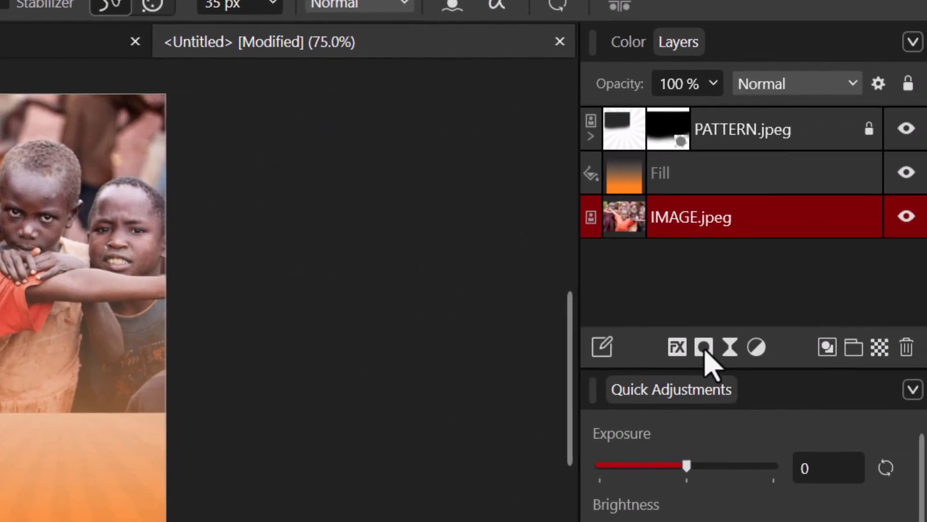
- Add a mask to the children photo and paint its bottom edge and shirts into a fade
left_click(703, 347)
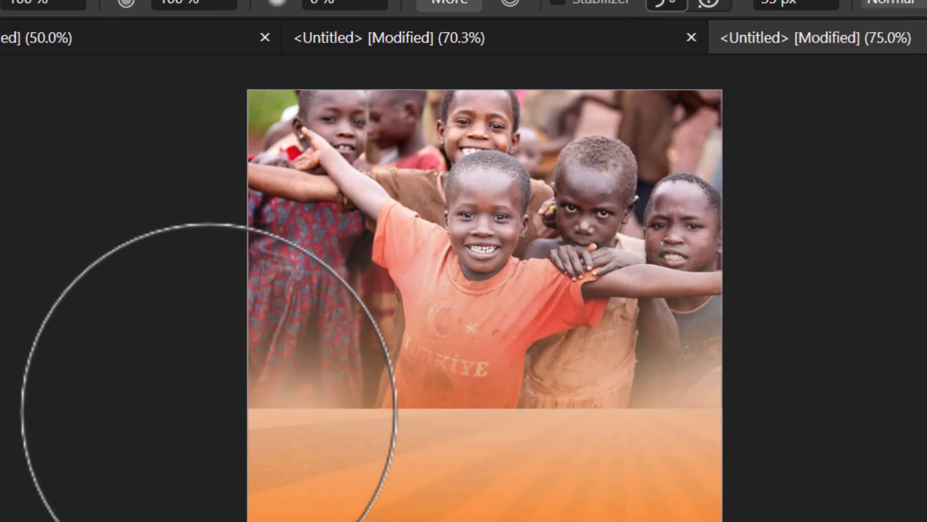
mouse_move(457, 451)
left_mouse_down()
mouse_move(660, 409)
mouse_move(692, 424)
mouse_move(505, 459)
mouse_move(208, 409)
mouse_move(376, 462)
mouse_move(696, 424)
mouse_move(414, 480)
mouse_move(375, 468)
mouse_move(618, 510)
left_mouse_up()
mouse_move(573, 473)
left_mouse_down()
mouse_move(387, 465)
mouse_move(676, 432)
mouse_move(411, 495)
mouse_move(238, 406)
mouse_move(467, 433)
left_mouse_up()
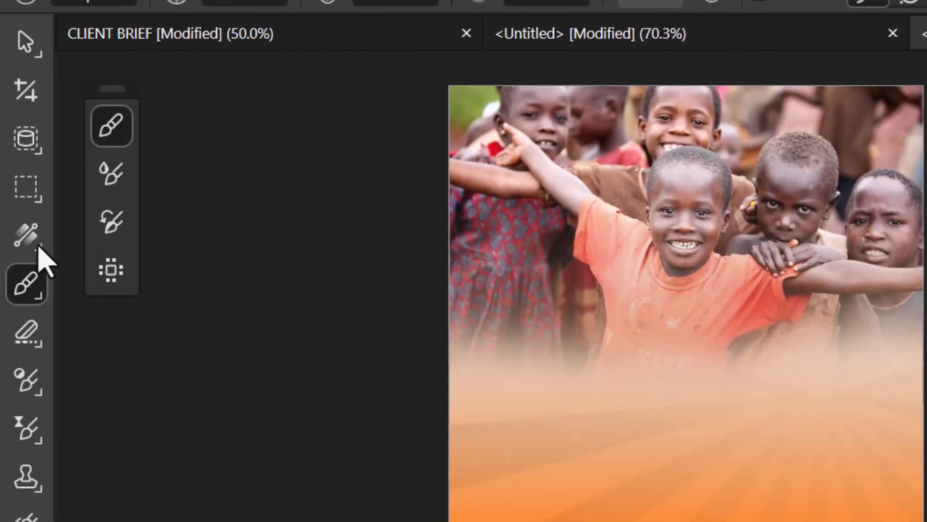
- Move the orange gradient's start handle above the photo, then fit the whole flyer in view
left_click(38, 246)
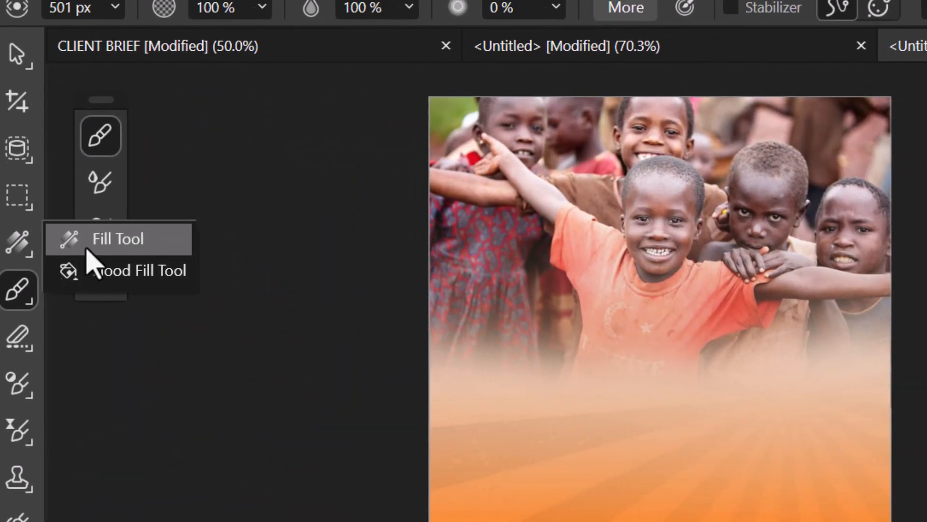
left_click(94, 232)
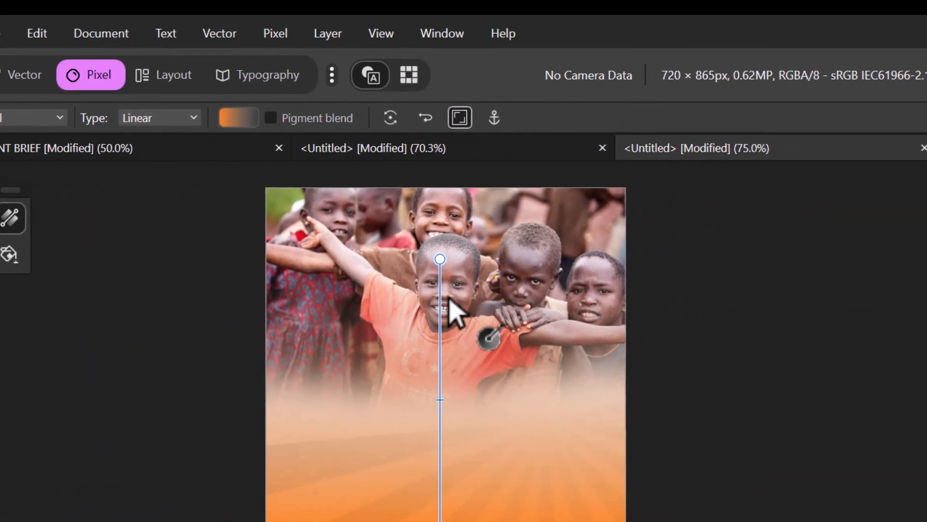
scroll(517, 398, "up", 3)
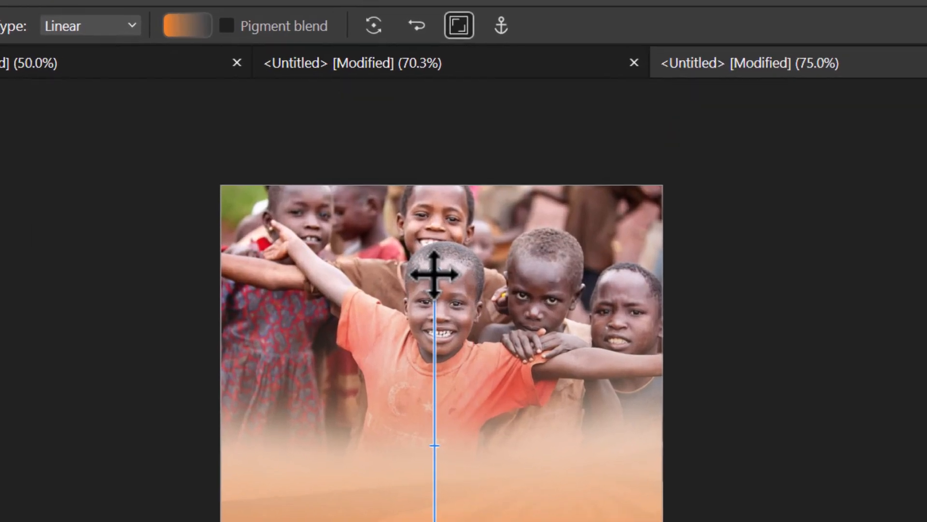
left_click_drag(440, 318, 442, 184)
left_click_drag(438, 96, 439, 87)
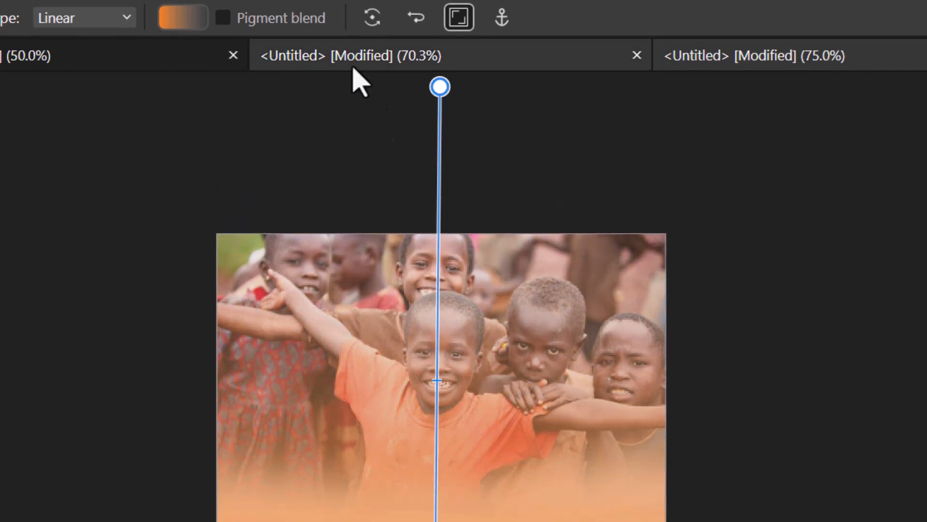
scroll(474, 136, "up", 1)
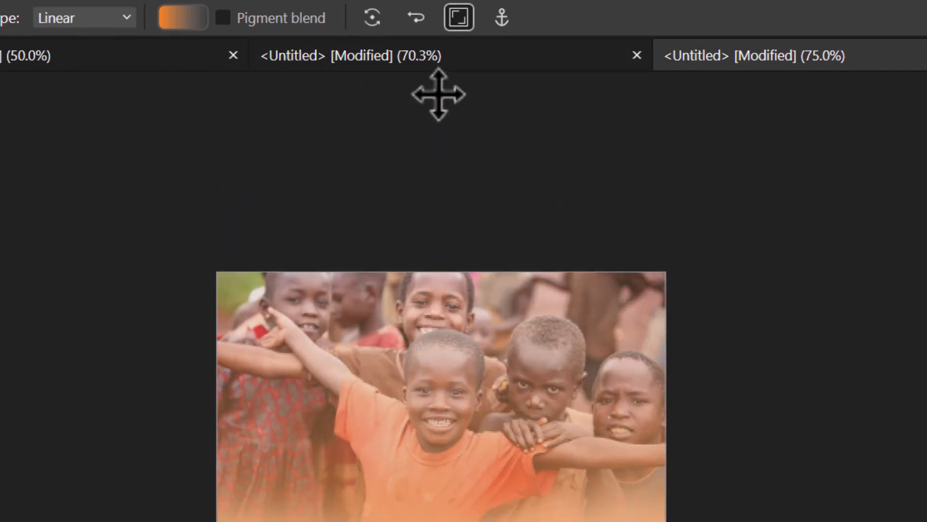
scroll(449, 140, "up", 2)
scroll(725, 439, "down", 3)
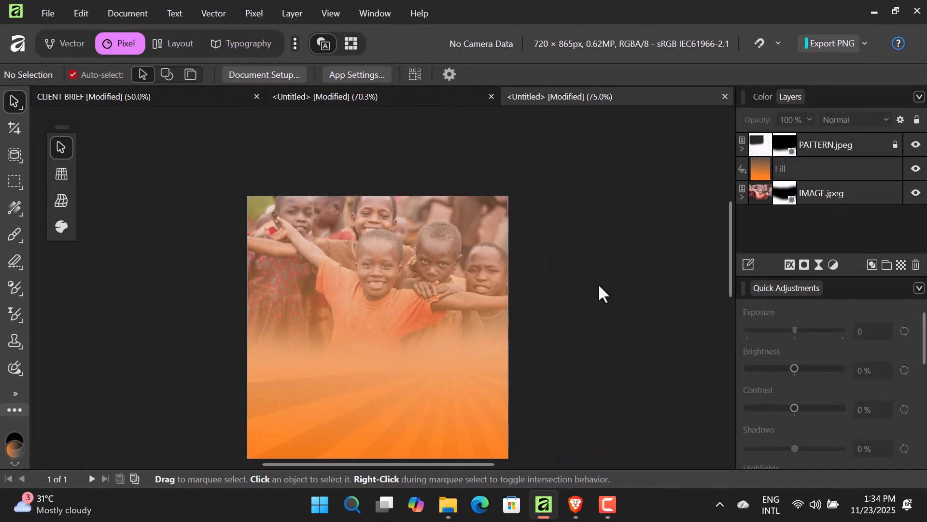
key("ctrl+0")
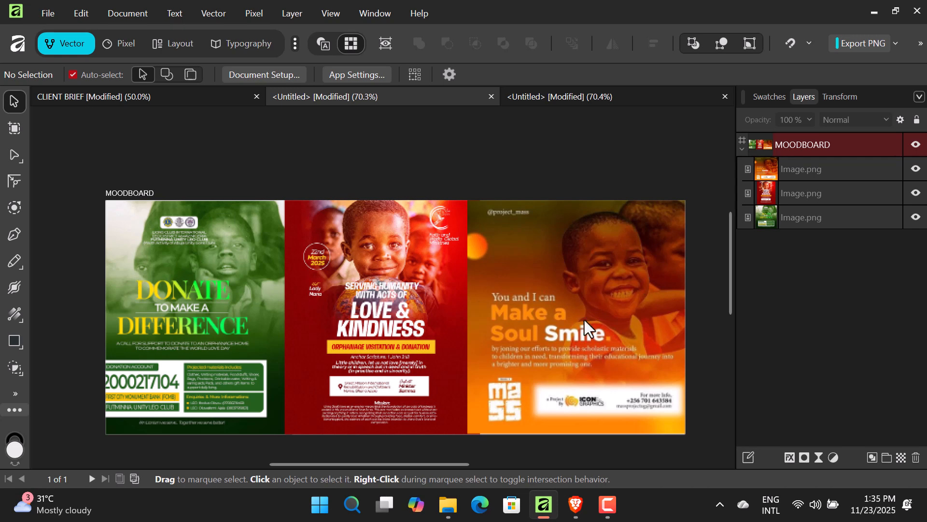
- Check the event details in the CLIENT BRIEF, then return to the Untitled flyer document
left_click(520, 104)
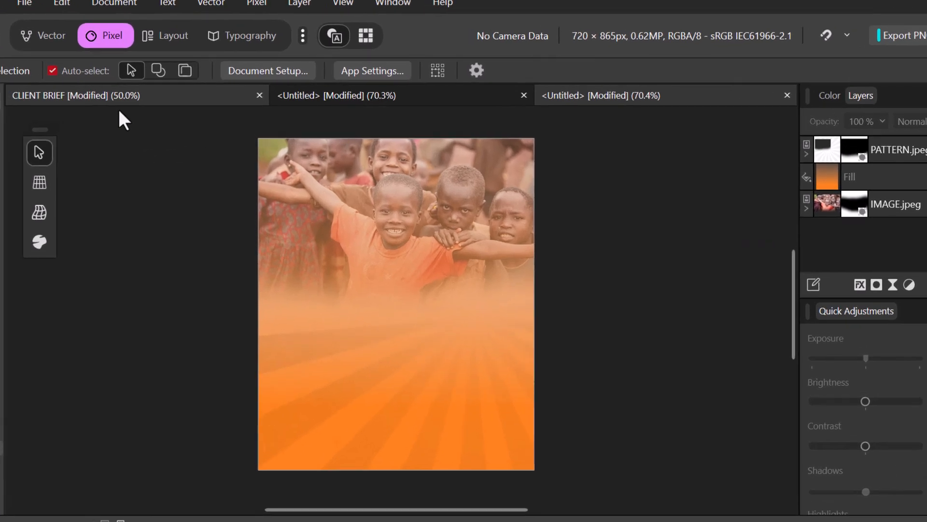
left_click(145, 99)
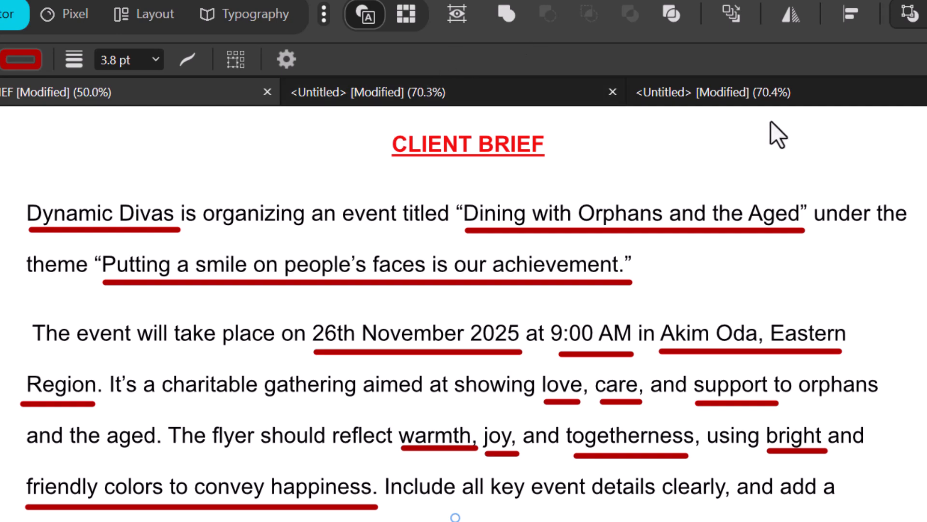
left_click(708, 99)
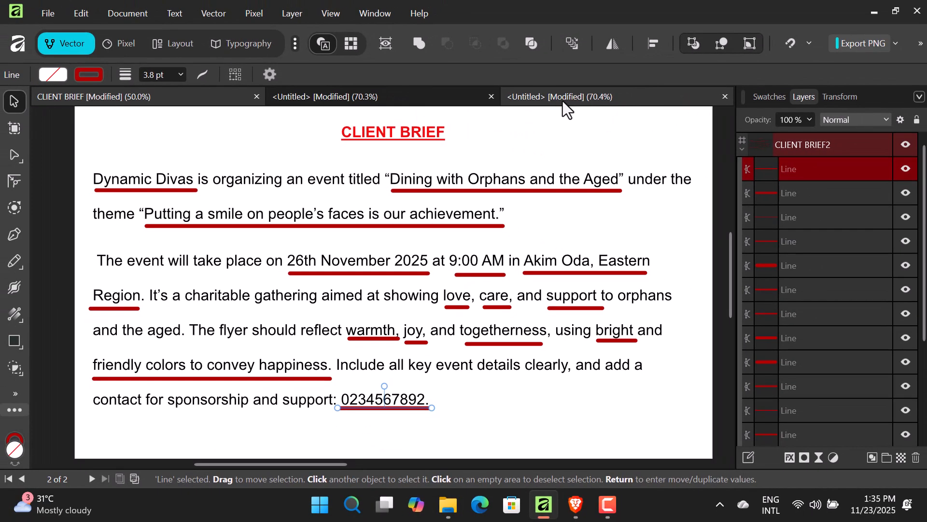
left_click(563, 99)
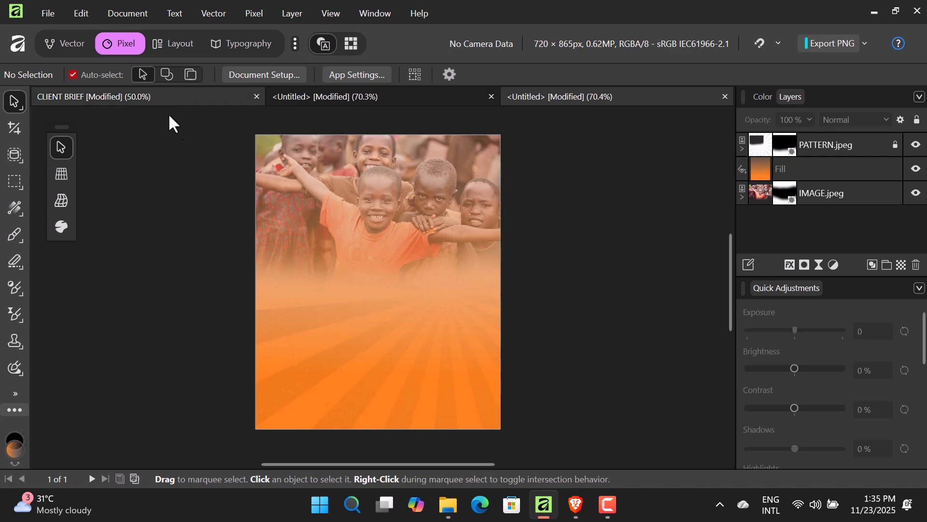
- Reread the CLIENT BRIEF, then return to the flyer with the Artistic Text Tool active
left_click(139, 96)
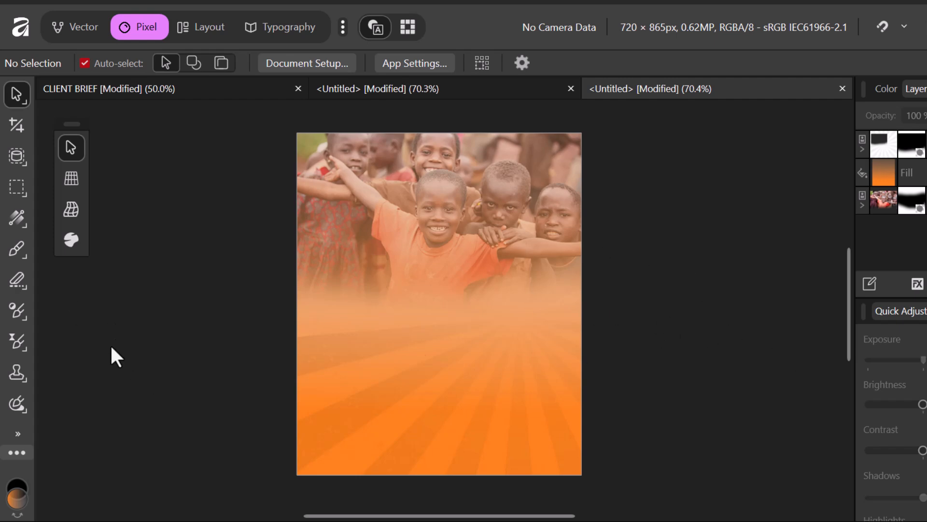
key("t")
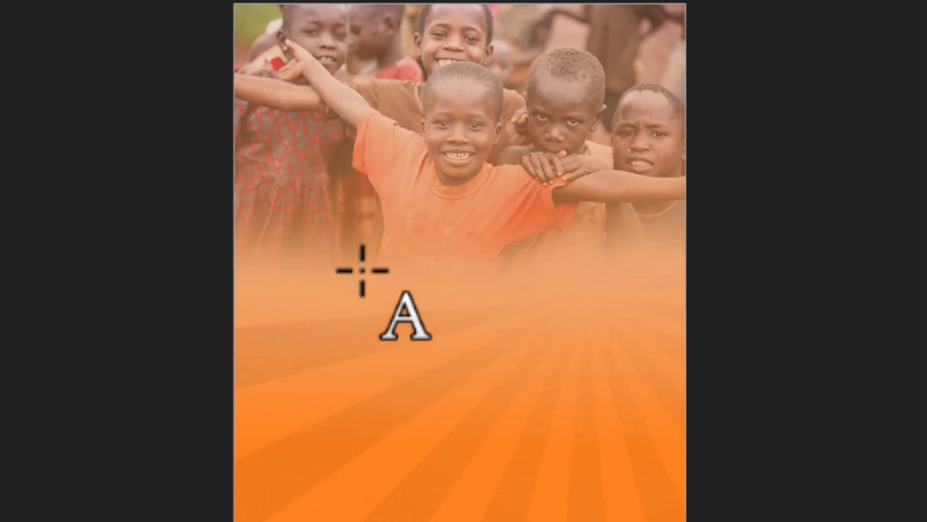
- Type DINING over the photo's faded lower part and enlarge it to 39.7 pt
left_click(361, 265)
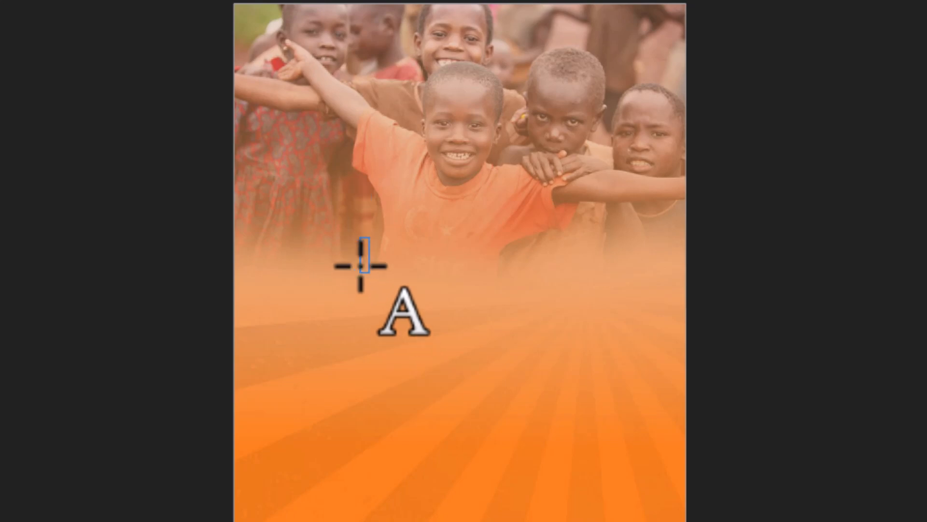
type("DINING")
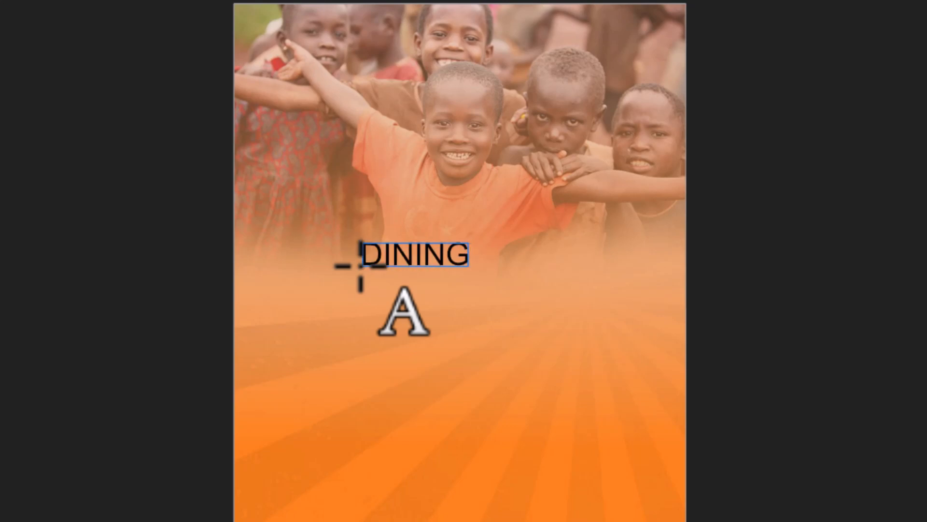
key("Escape")
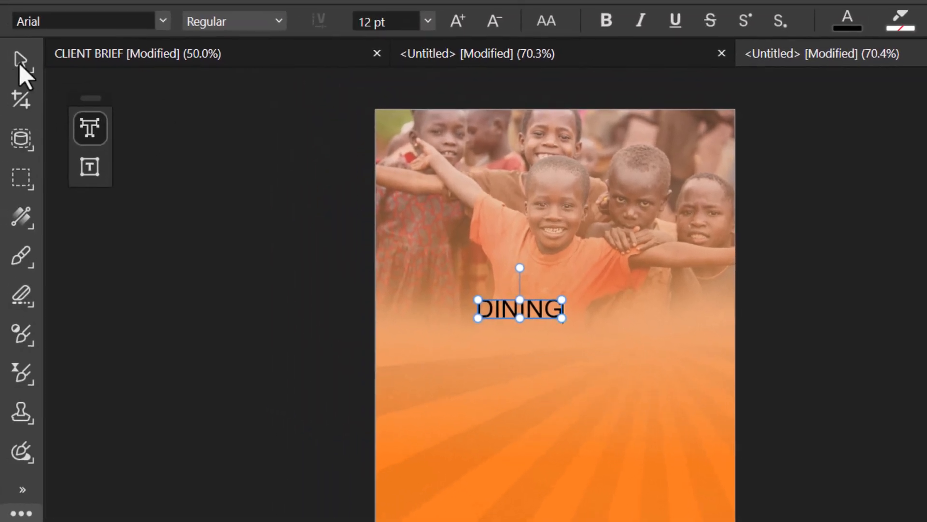
left_click(20, 63)
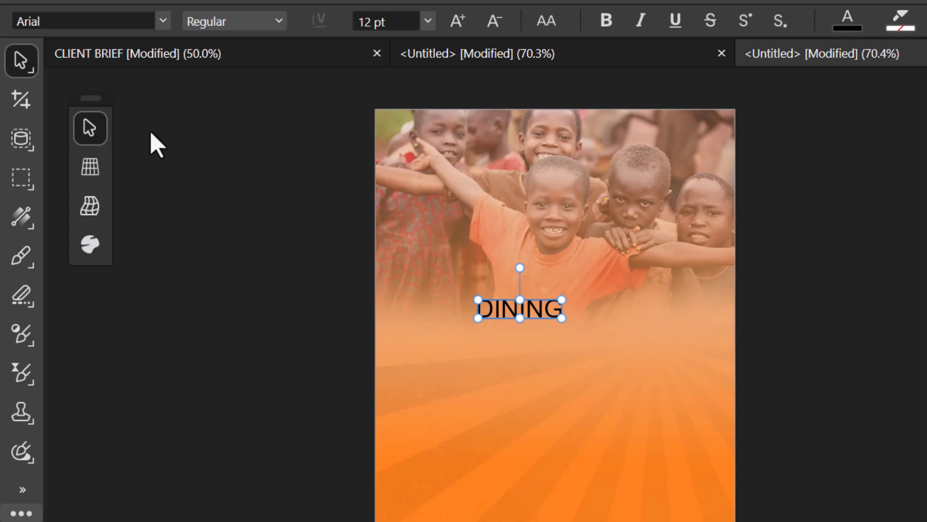
left_click_drag(562, 317, 681, 379)
left_click_drag(478, 299, 418, 287)
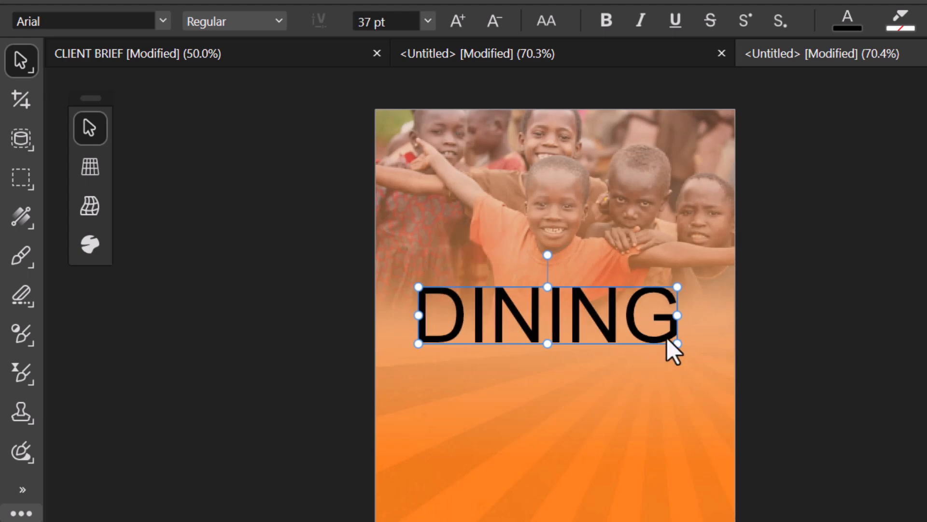
left_click_drag(677, 343, 695, 347)
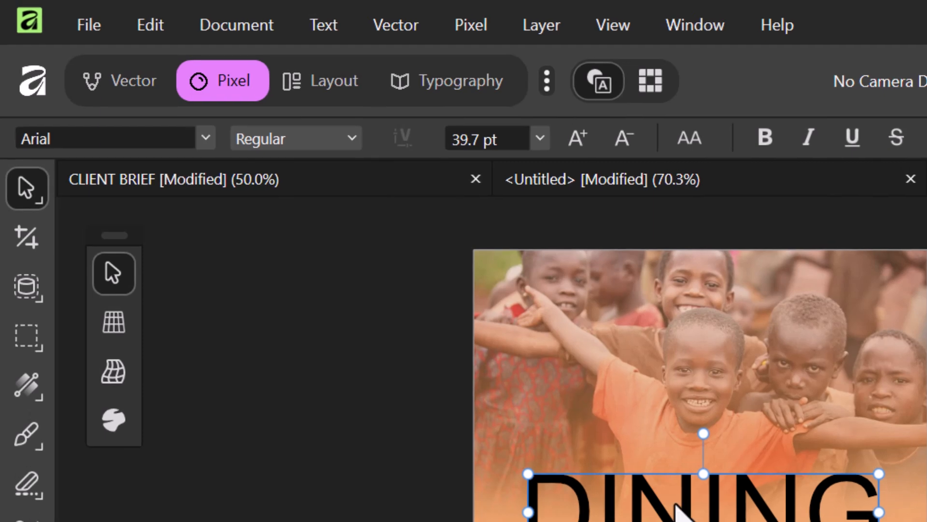
- Set DINING in Basement Grotesque, then narrow it and adjust its position
left_click(207, 139)
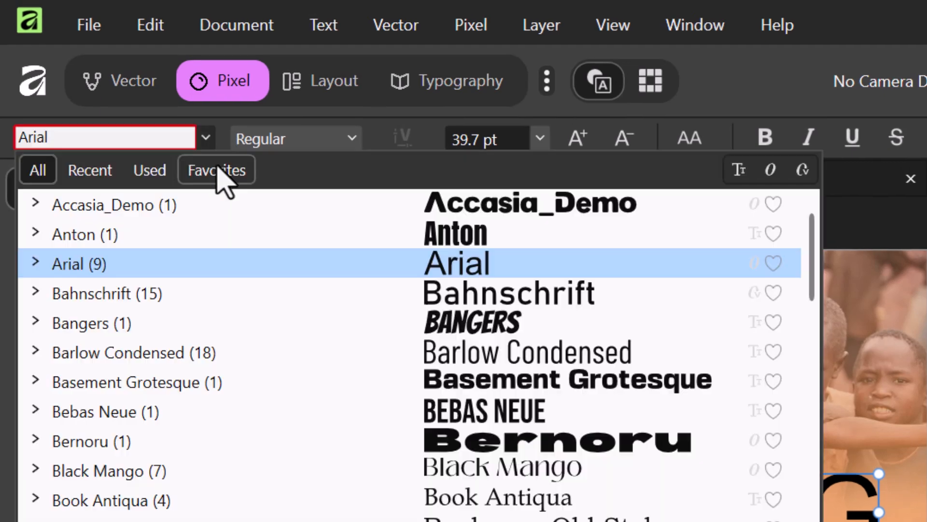
left_click(79, 174)
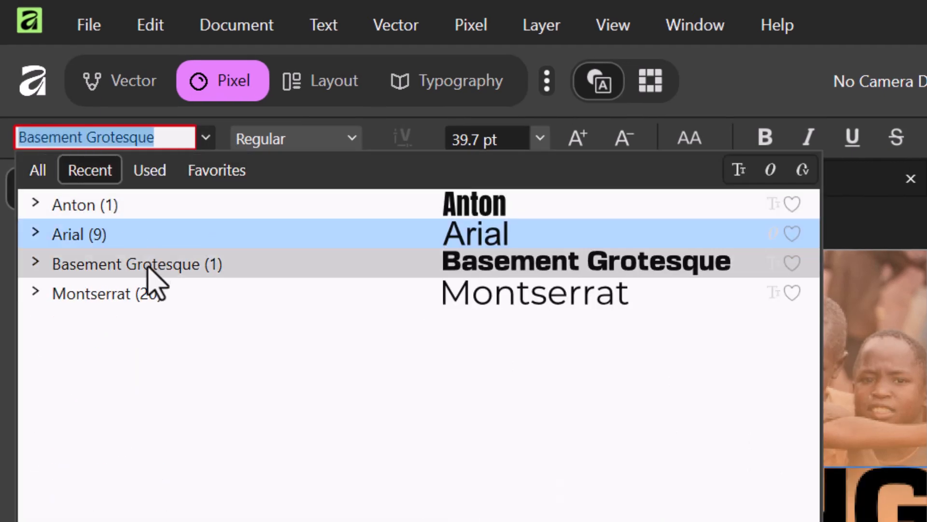
left_click(127, 265)
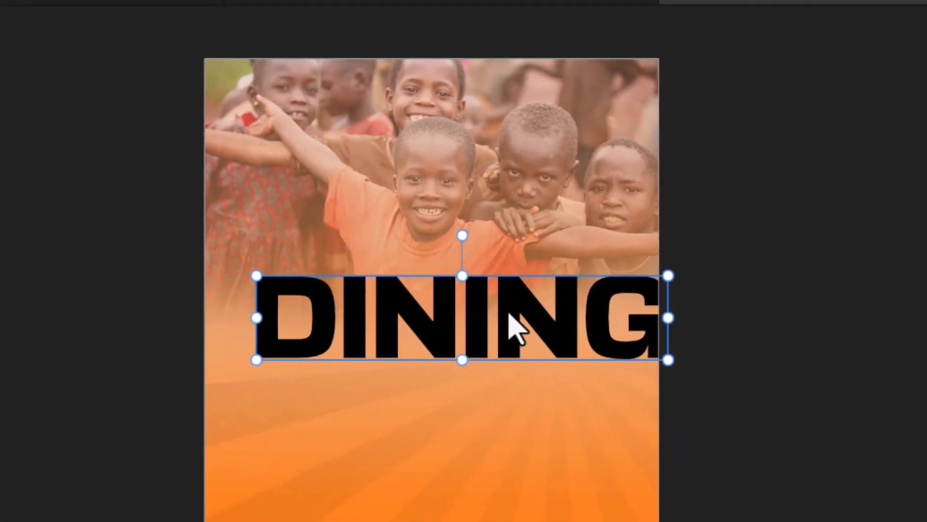
mouse_move(510, 314)
left_mouse_down()
mouse_move(468, 320)
mouse_move(499, 321)
left_mouse_up()
left_click_drag(658, 327, 619, 323)
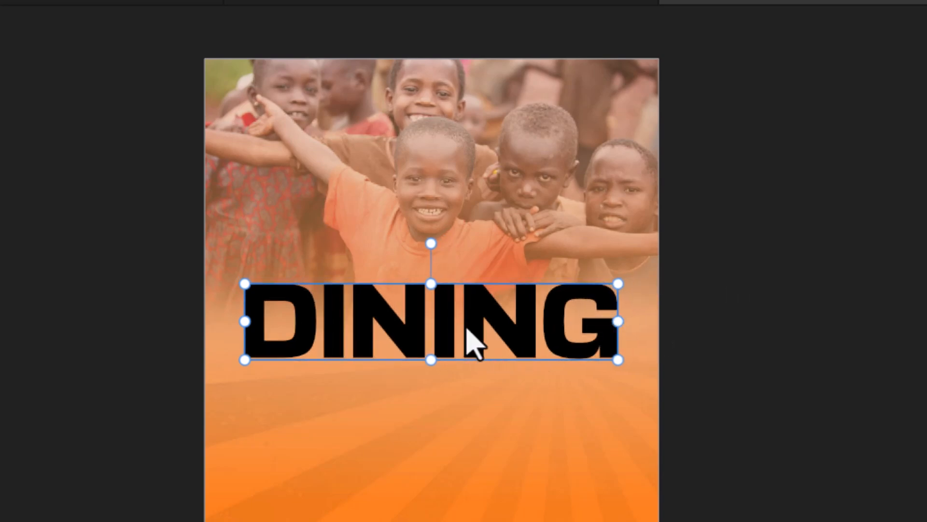
left_click_drag(465, 329, 473, 334)
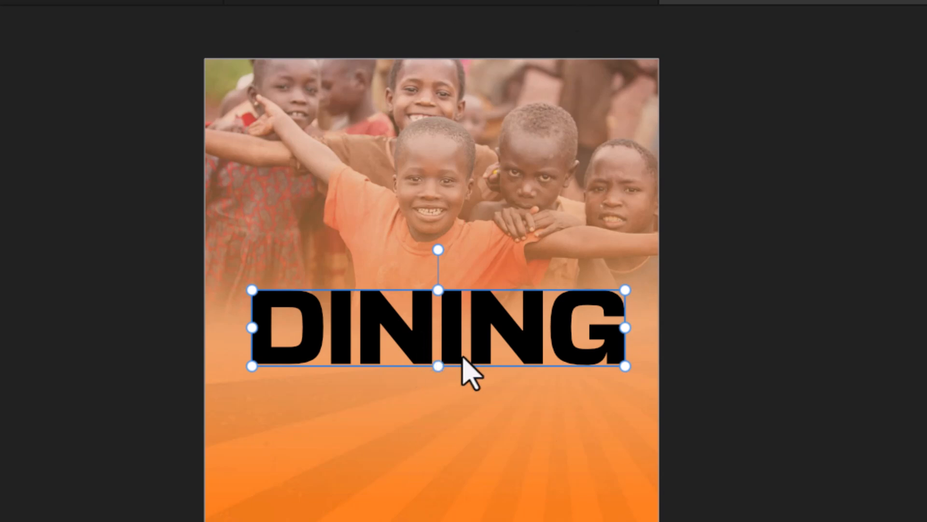
- Delete the I from DINING to leave a gap after the D
double_click(353, 334)
key("BackSpace")
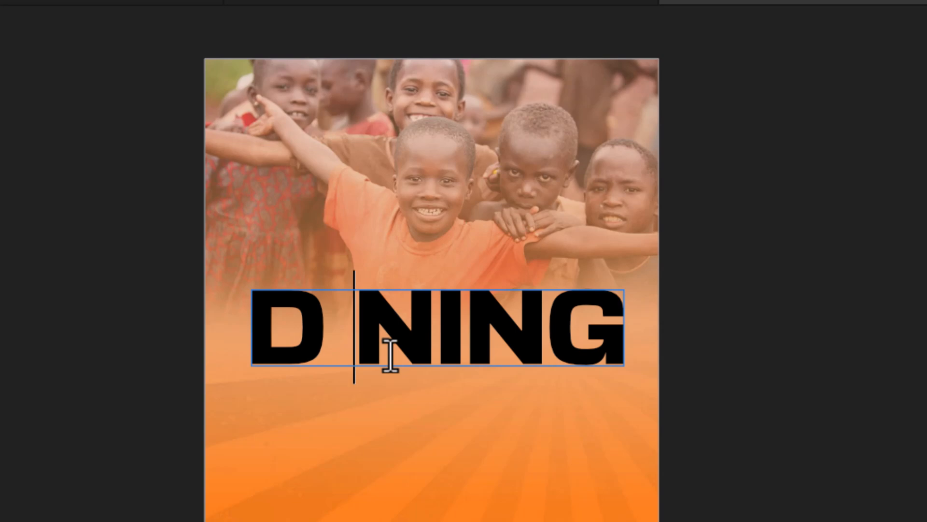
key("Escape")
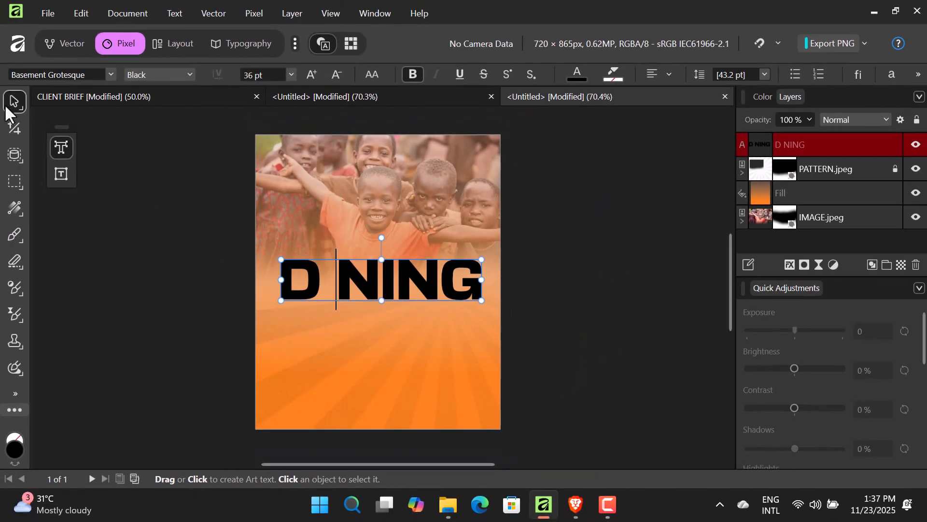
left_click(9, 107)
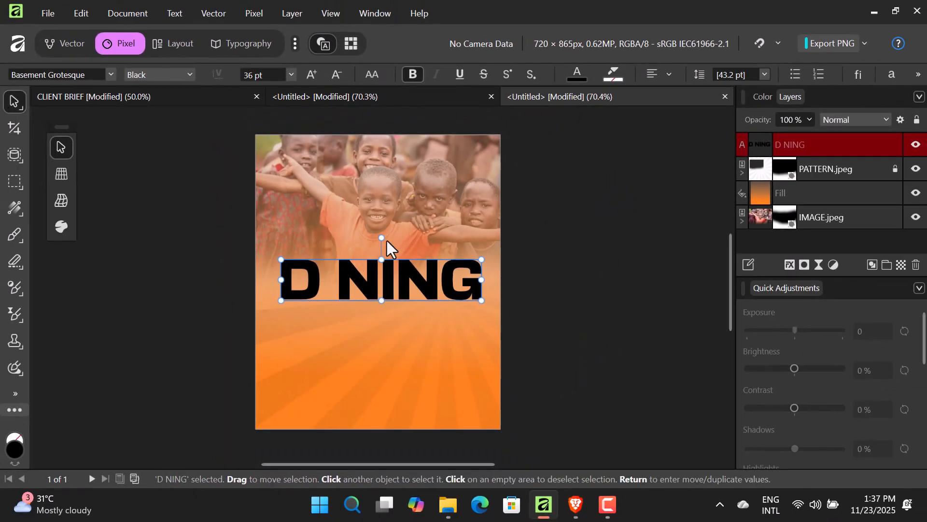
- Place SPOONS.png from the ORPHAN FLYER folder over the headline, narrowed to about 403.7 px
mouse_move(449, 511)
left_click(458, 461)
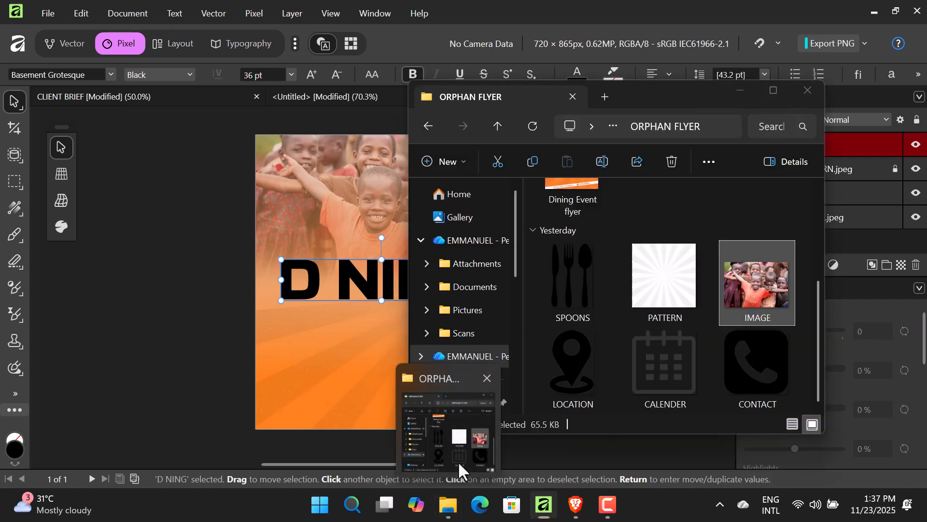
left_click_drag(581, 285, 354, 310)
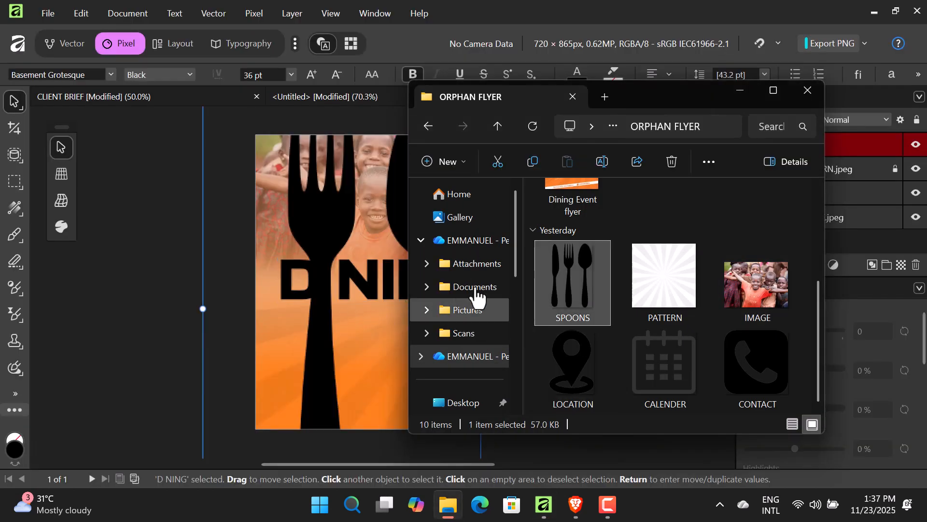
left_click(743, 90)
left_click_drag(203, 308, 327, 309)
left_click_drag(390, 360, 381, 346)
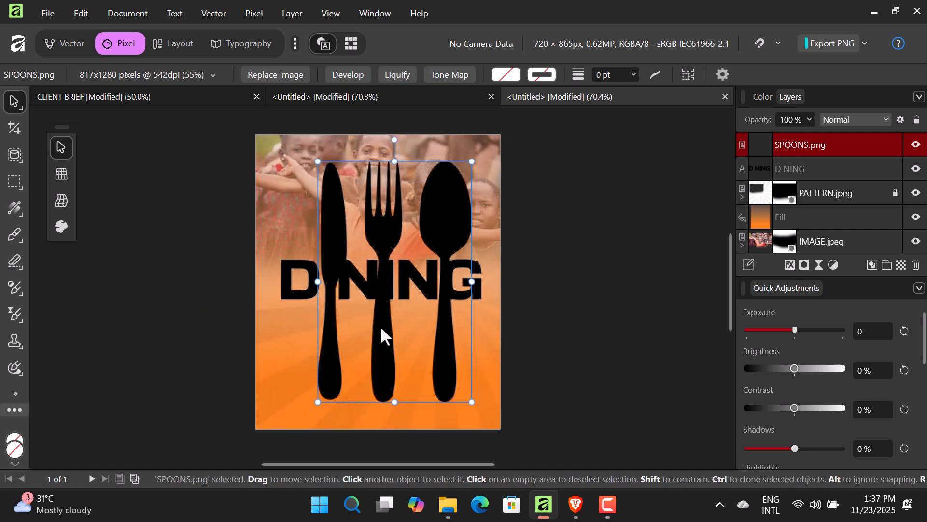
left_click_drag(472, 281, 457, 288)
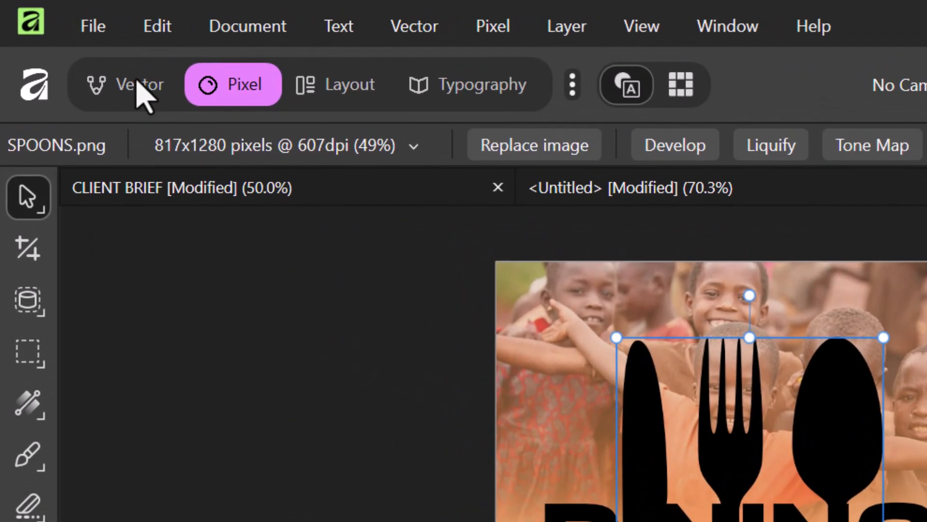
left_click(141, 94)
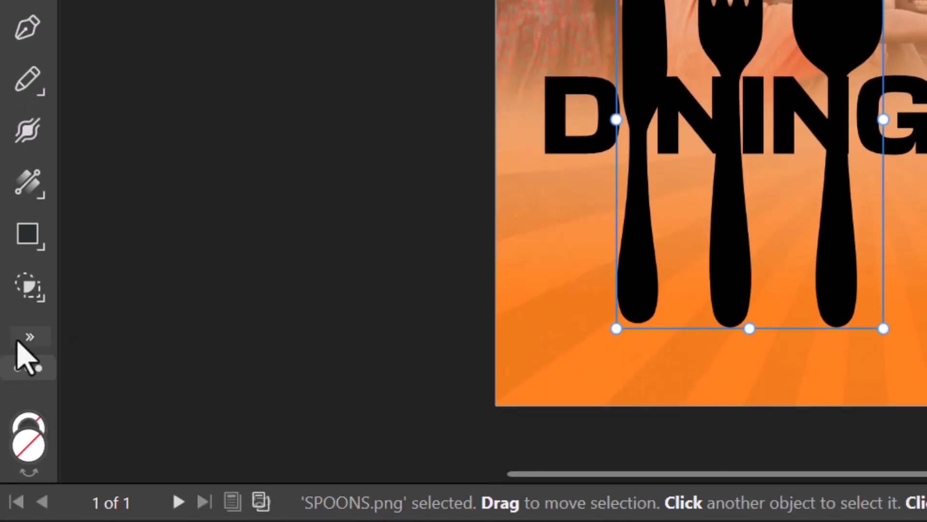
- Crop the cutlery graphic with the Vector Crop Tool to keep only the spoon
left_click(22, 360)
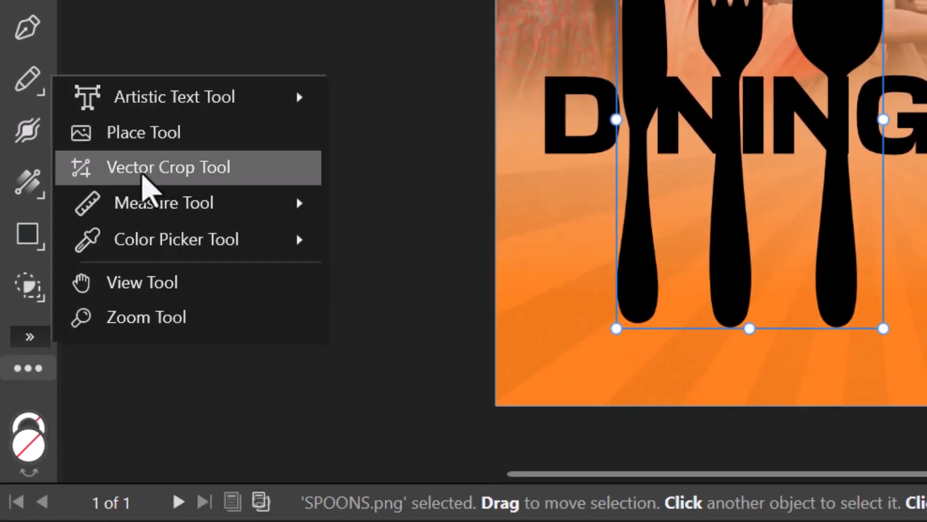
left_click(143, 176)
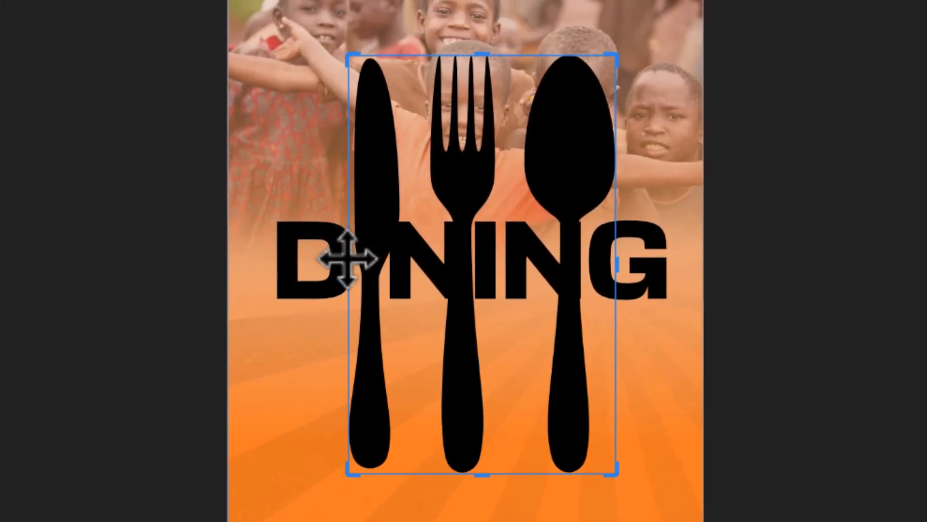
left_click_drag(350, 267, 512, 276)
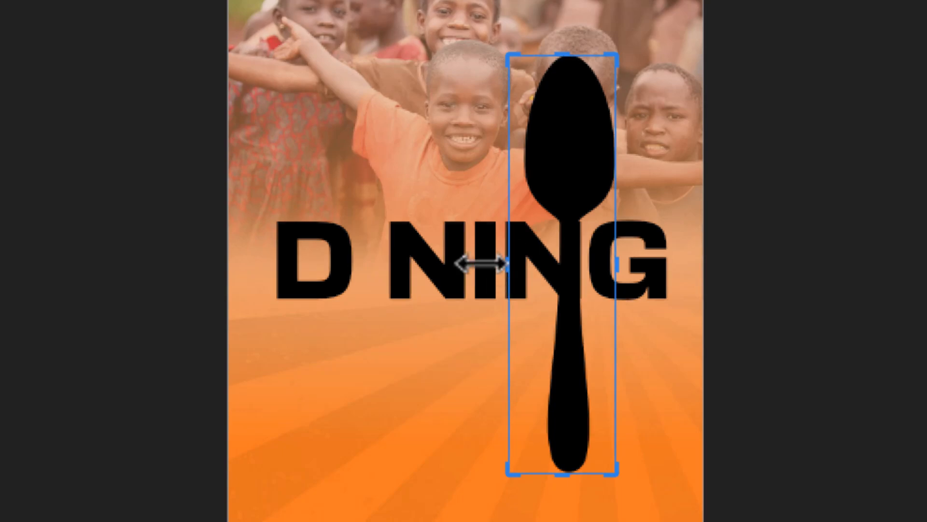
key("v")
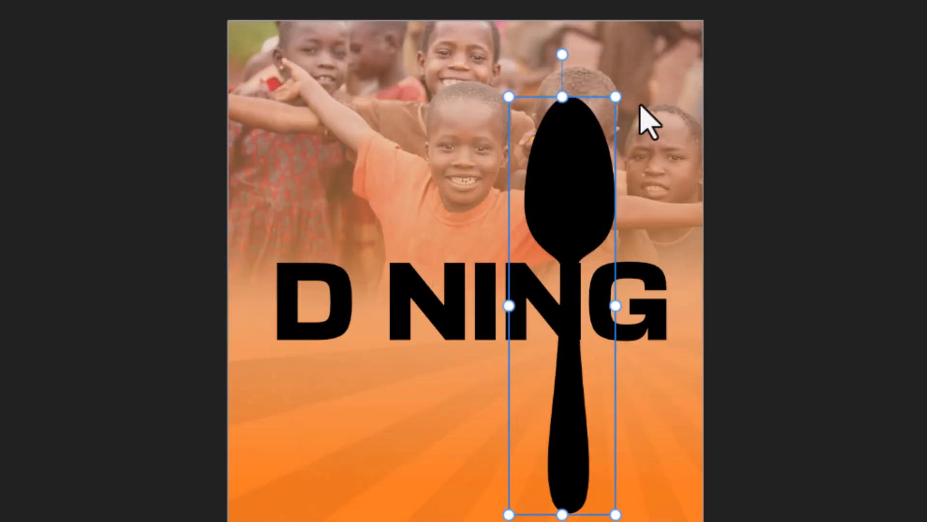
- Move the spoon into the gap between D and N and shrink it to headline height
left_click_drag(580, 132, 402, 116)
left_click_drag(402, 160, 385, 150)
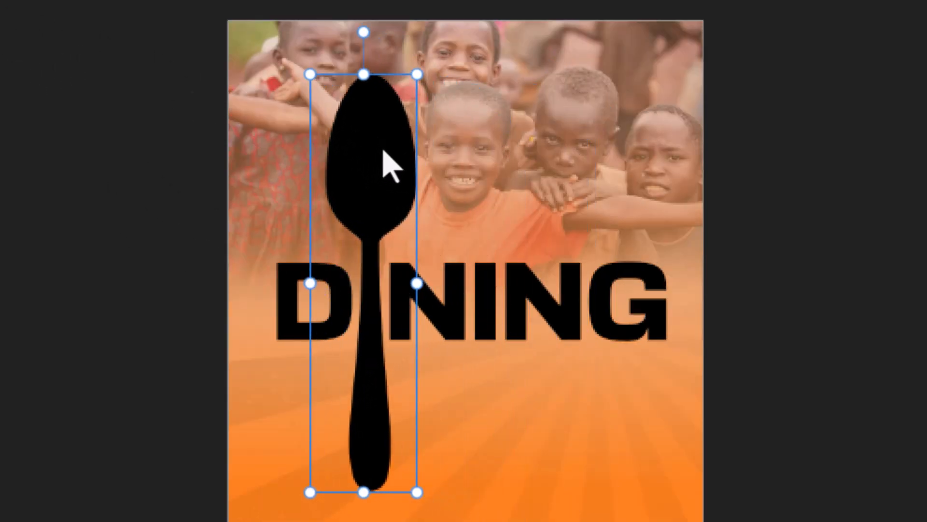
left_click_drag(363, 76, 384, 252)
left_click_drag(377, 300, 378, 213)
left_click_drag(364, 169, 372, 204)
mouse_move(377, 241)
left_mouse_down()
mouse_move(375, 218)
mouse_move(379, 223)
left_mouse_up()
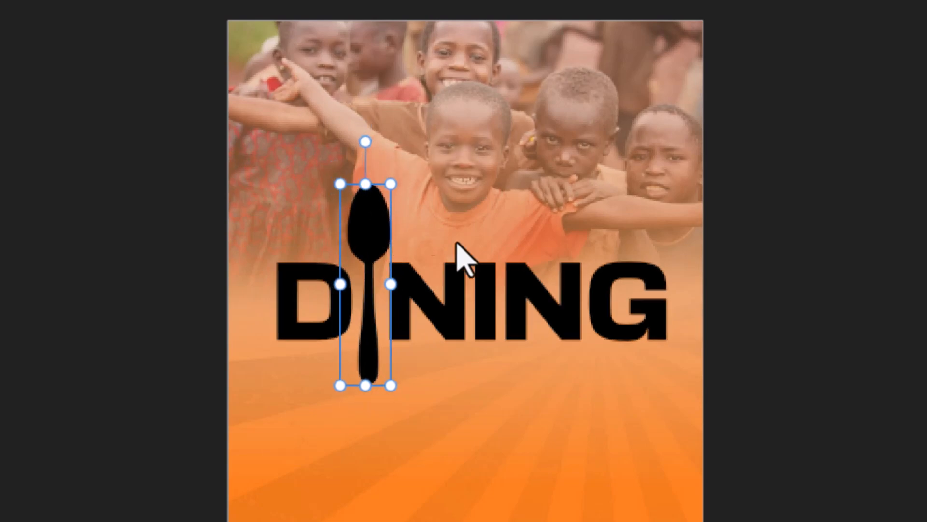
- Fine-tune the spoon's length and height, then select the DINING text
left_click(887, 314)
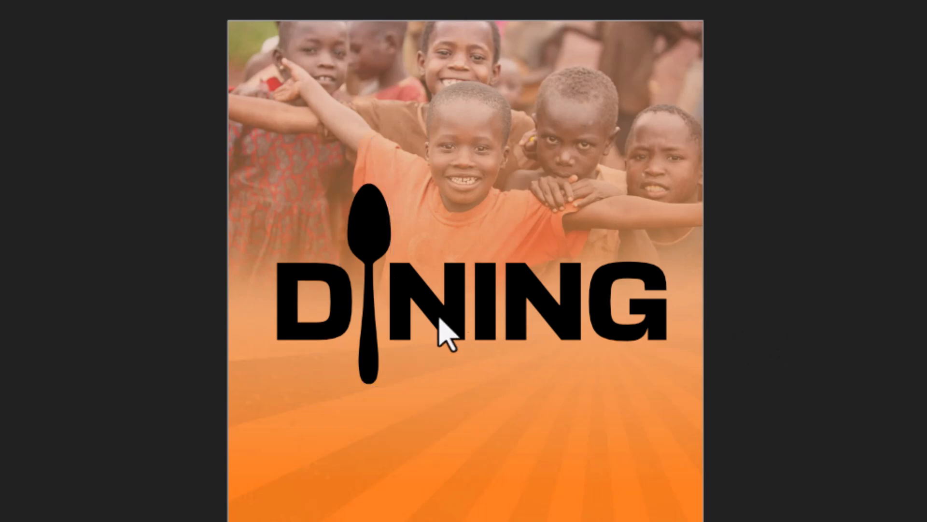
left_click(370, 241)
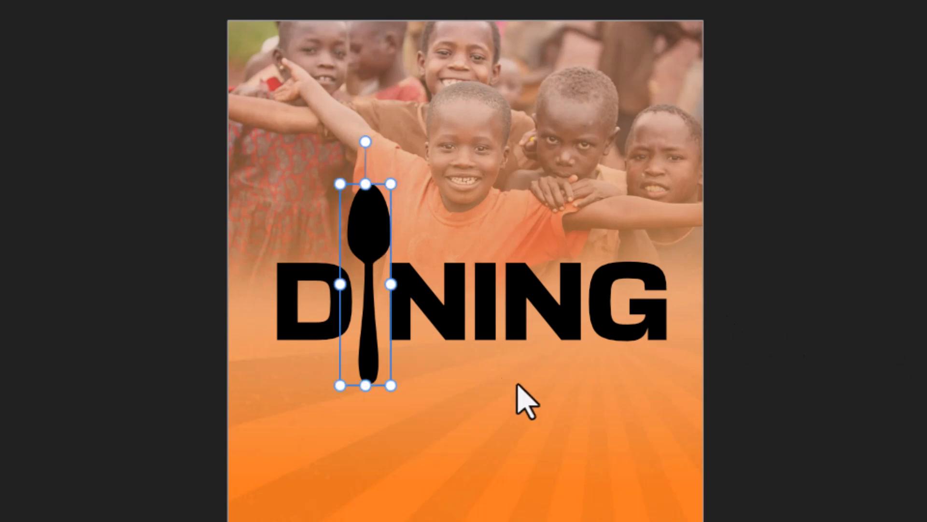
left_click_drag(365, 185, 366, 201)
left_click_drag(376, 241, 375, 242)
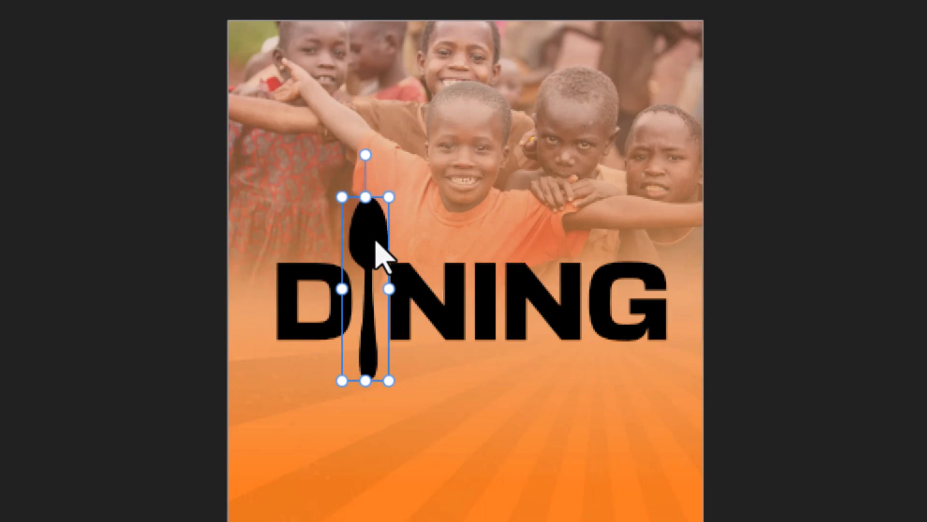
left_click(860, 350)
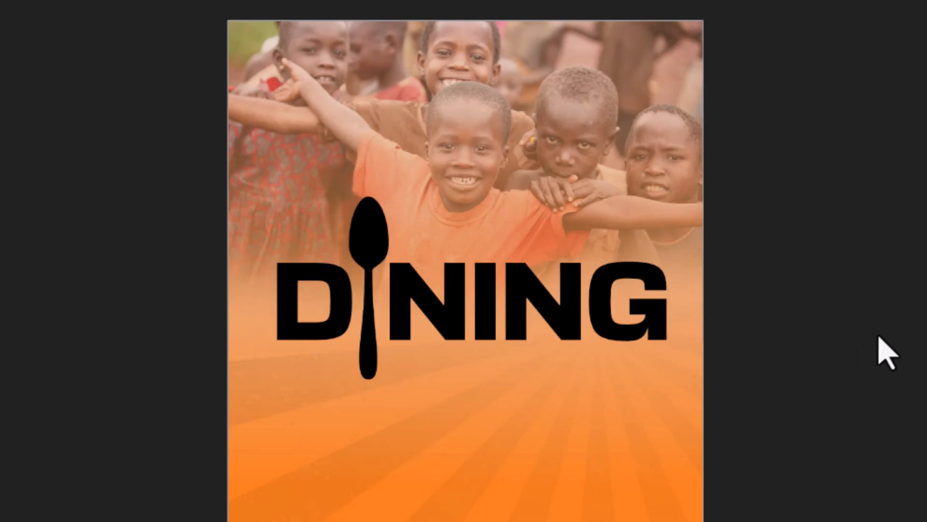
left_click(380, 242)
key("Up")
key("Up")
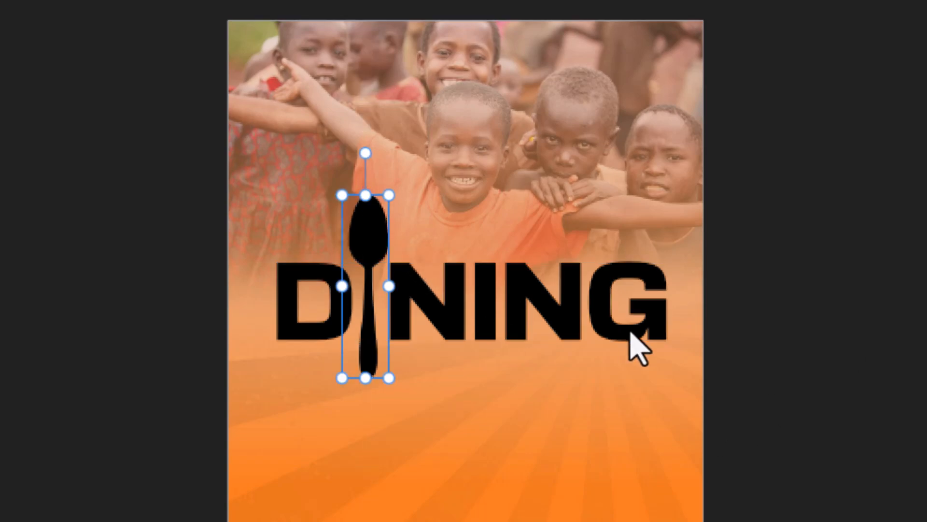
left_click(833, 399)
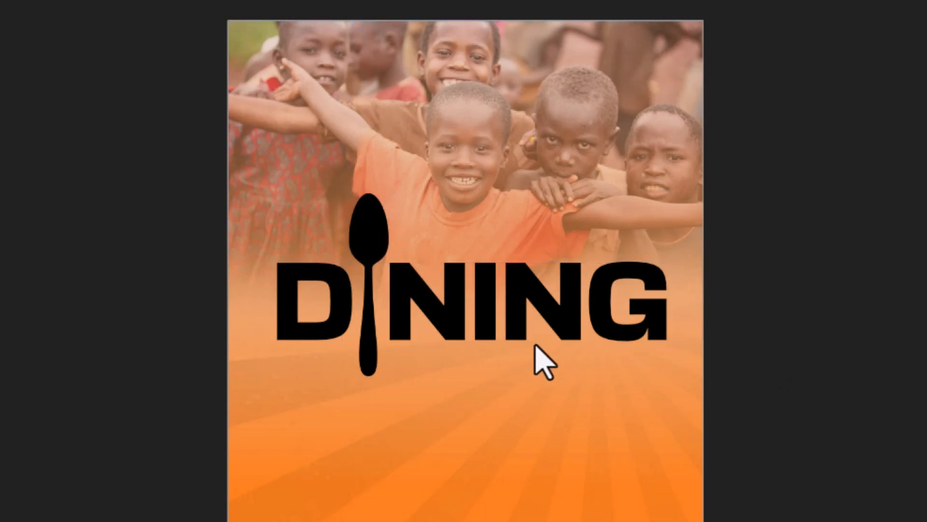
left_click(456, 317)
- Group the spoon with DINING and give the group a white (255, 255, 255) Color Overlay
left_click(376, 223, "shift")
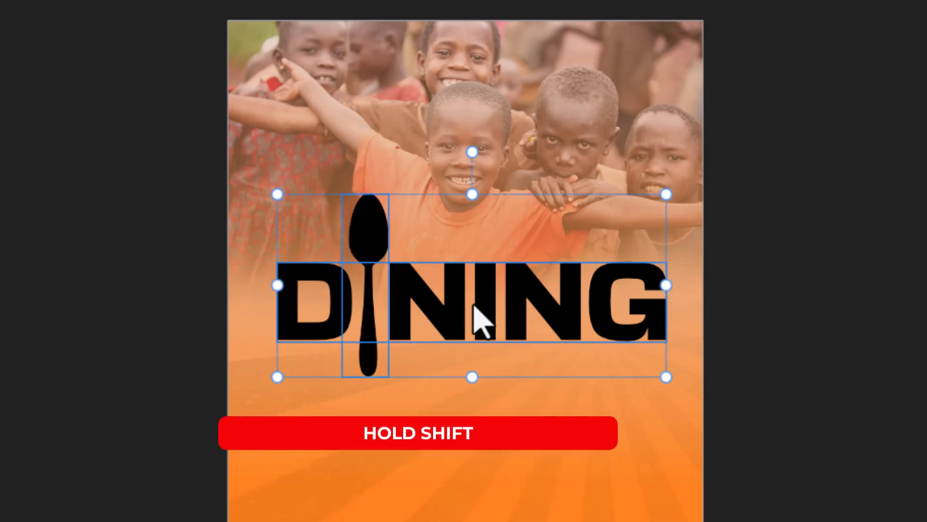
key("ctrl+g")
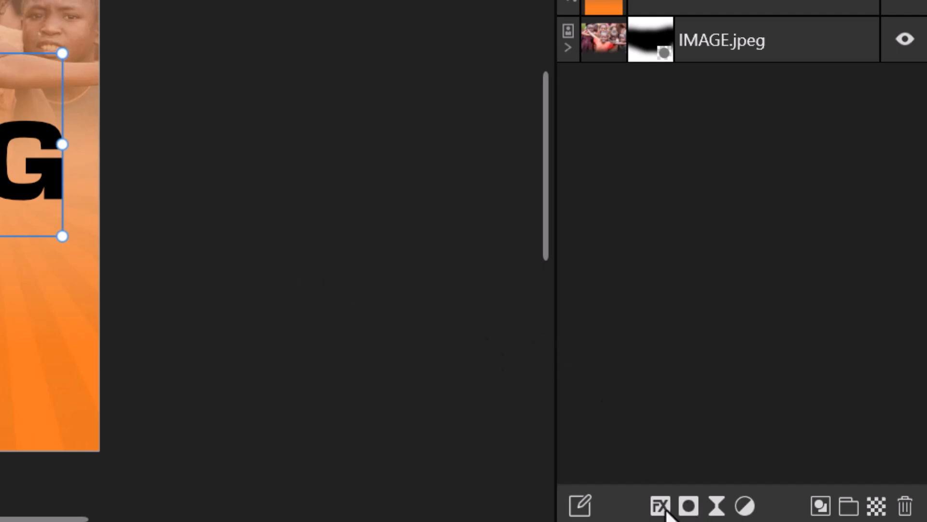
left_click(661, 506)
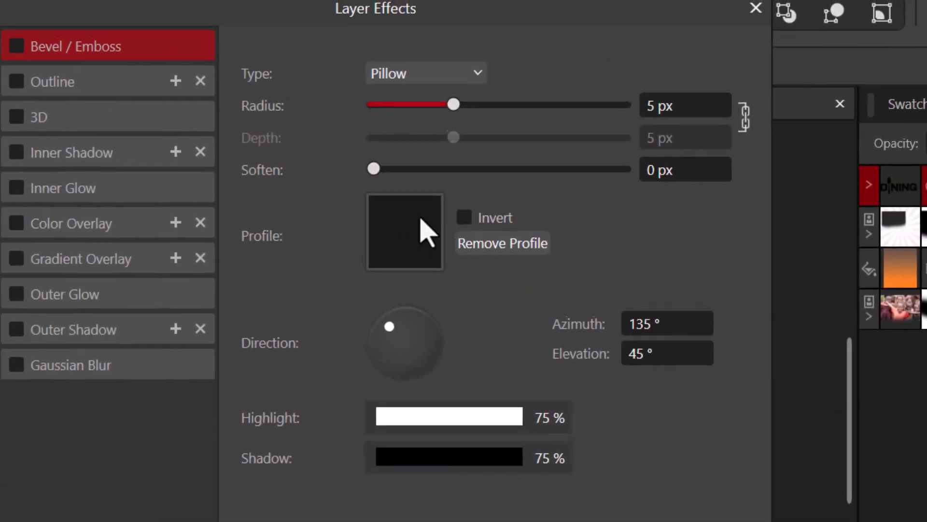
left_click(18, 223)
left_click(61, 227)
left_click(427, 145)
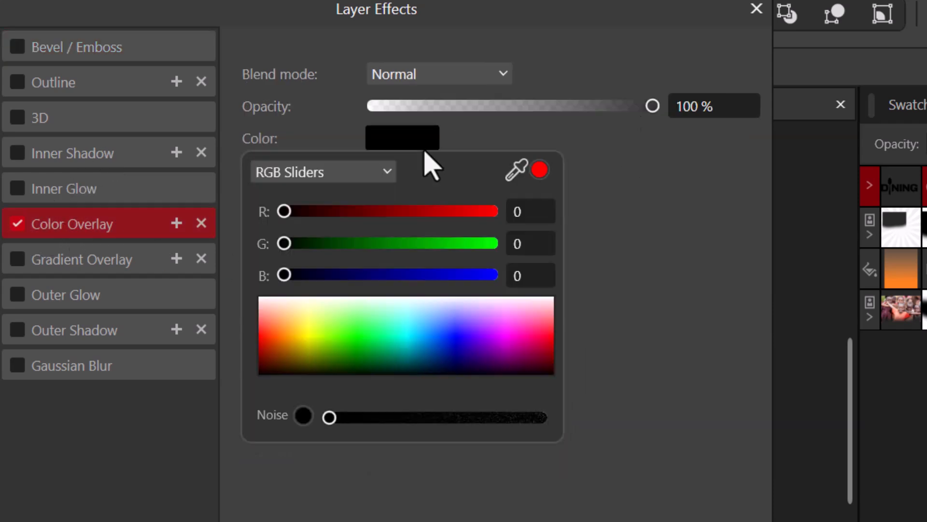
left_click_drag(315, 319, 200, 272)
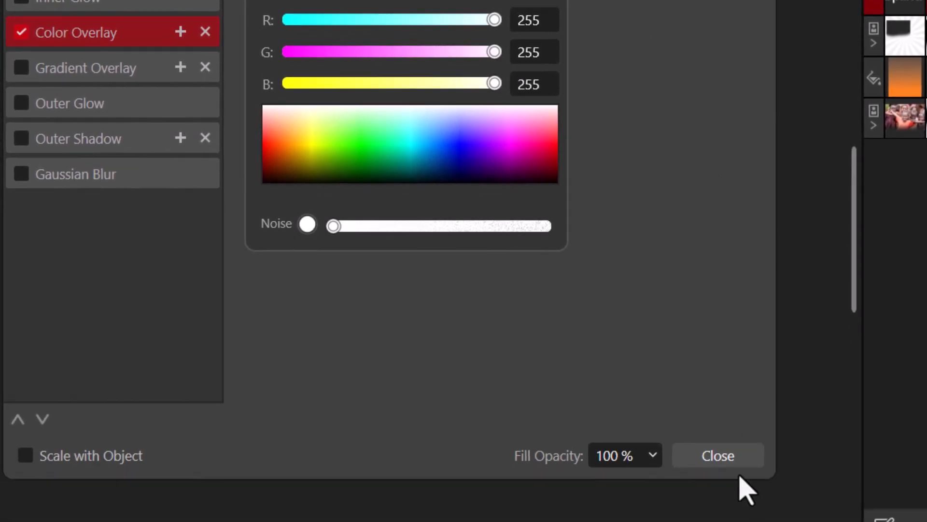
left_click(734, 461)
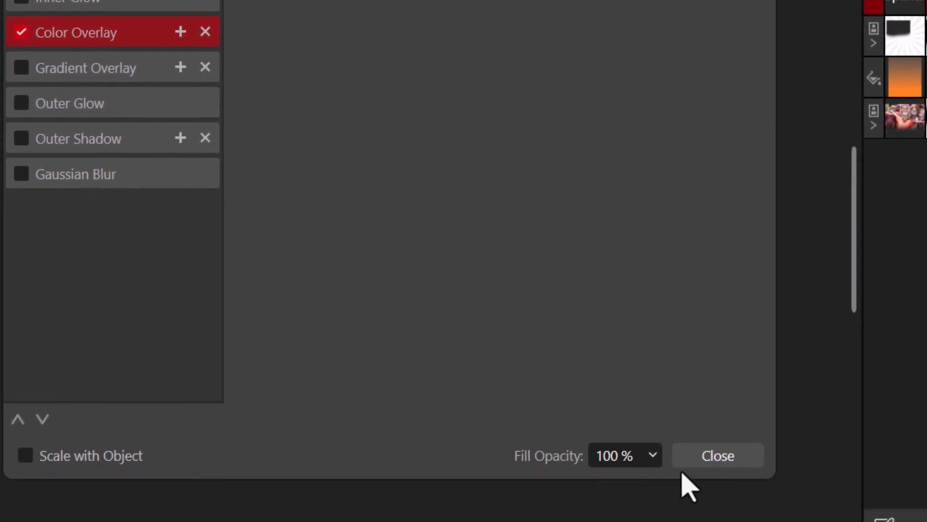
left_click(704, 459)
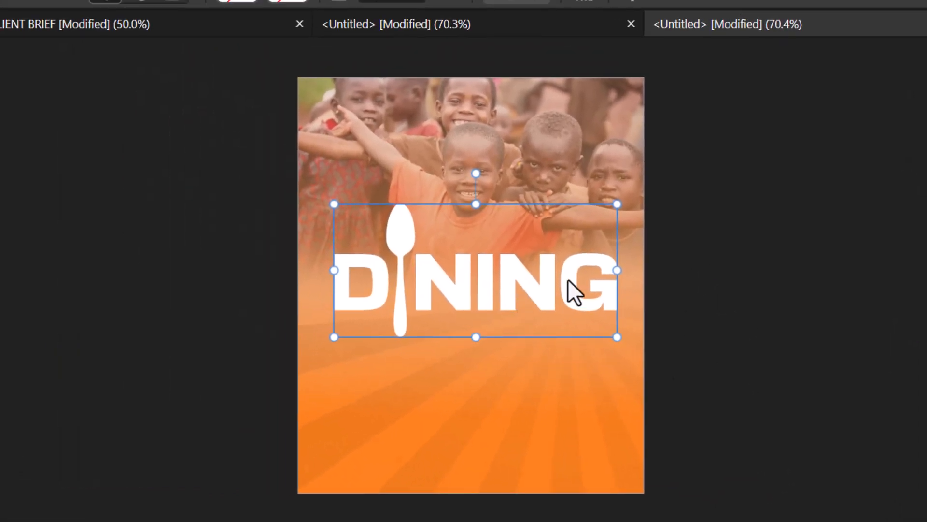
- Skew the headline so it rises to the right and resize it to about 474 px wide
left_click_drag(616, 275, 584, 281)
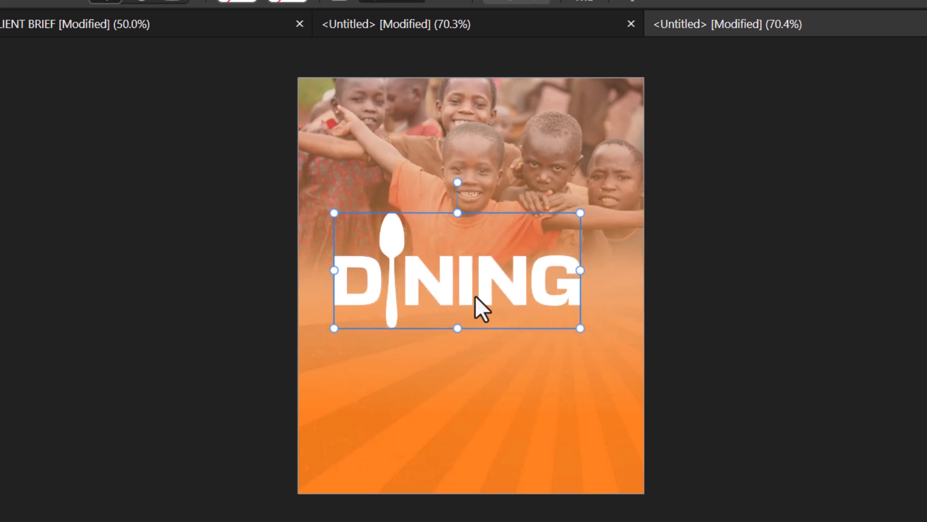
left_click_drag(474, 296, 487, 311)
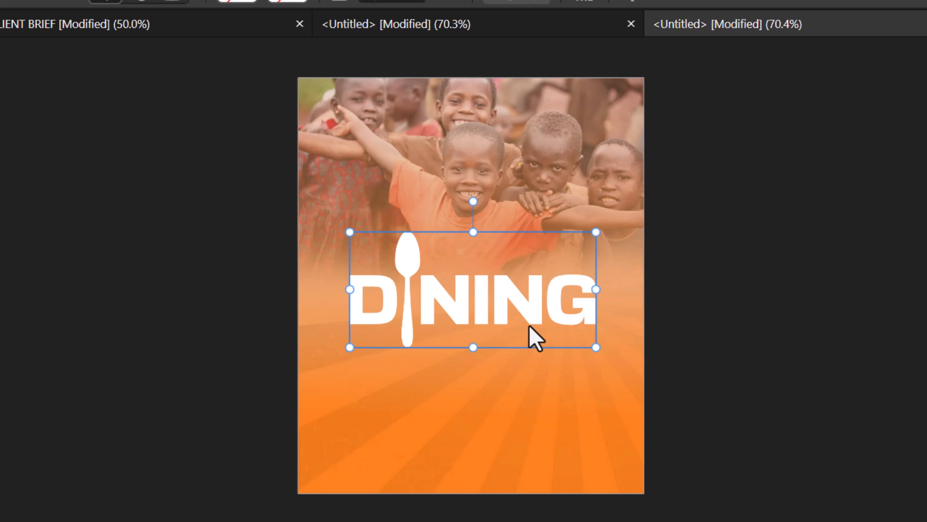
key("ctrl+1")
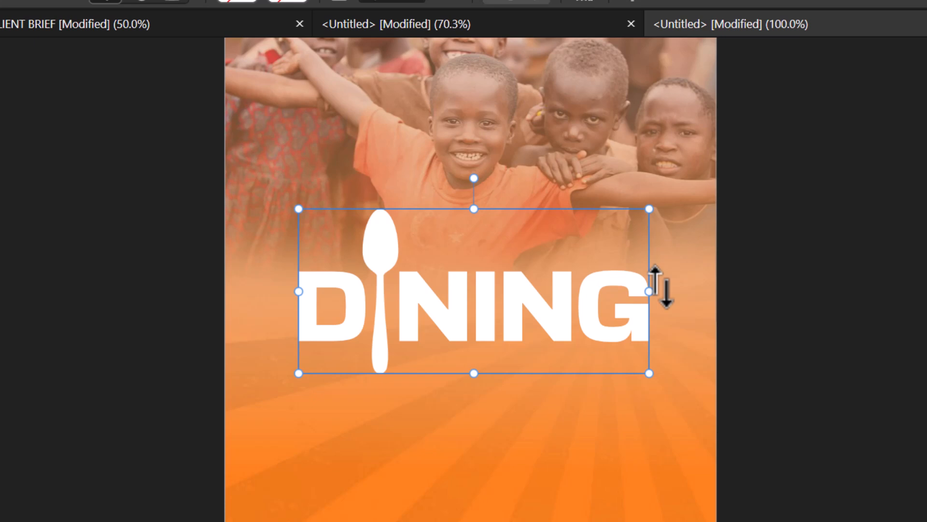
left_click_drag(659, 288, 659, 241)
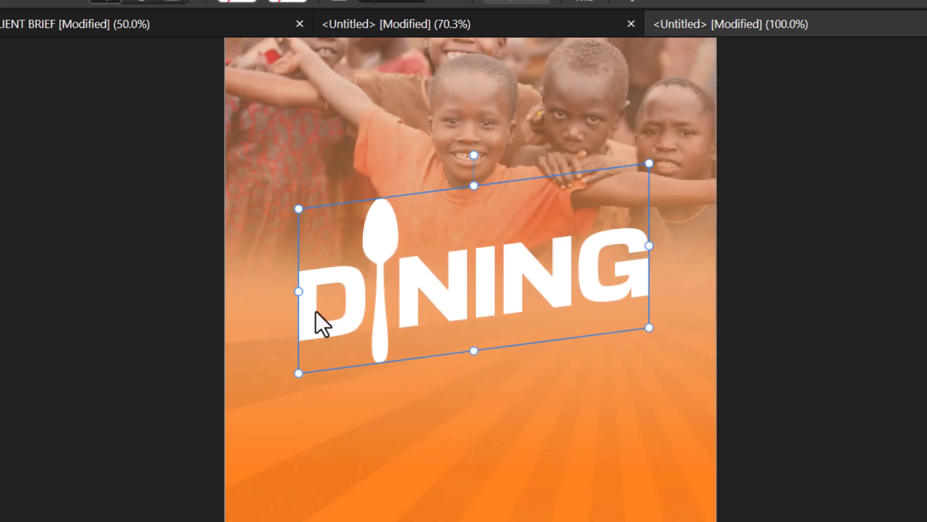
left_click_drag(293, 292, 292, 306)
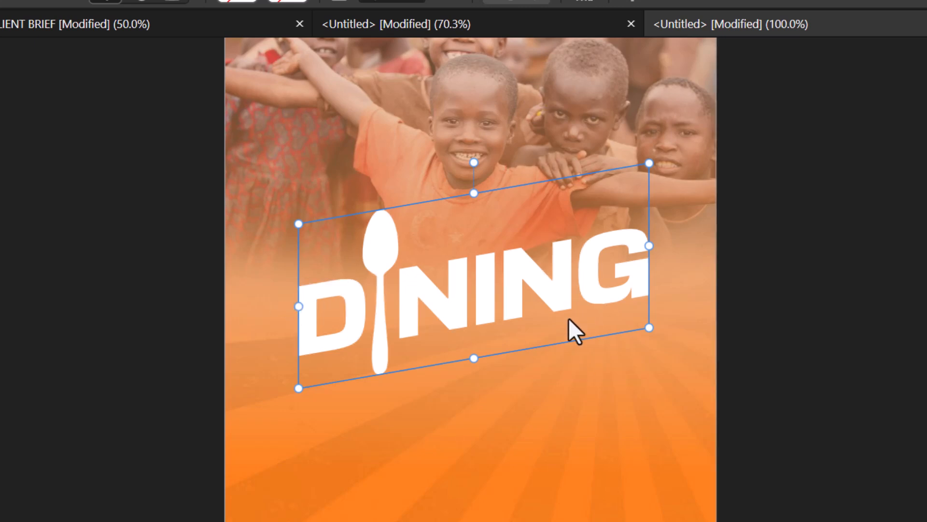
left_click_drag(523, 283, 532, 300)
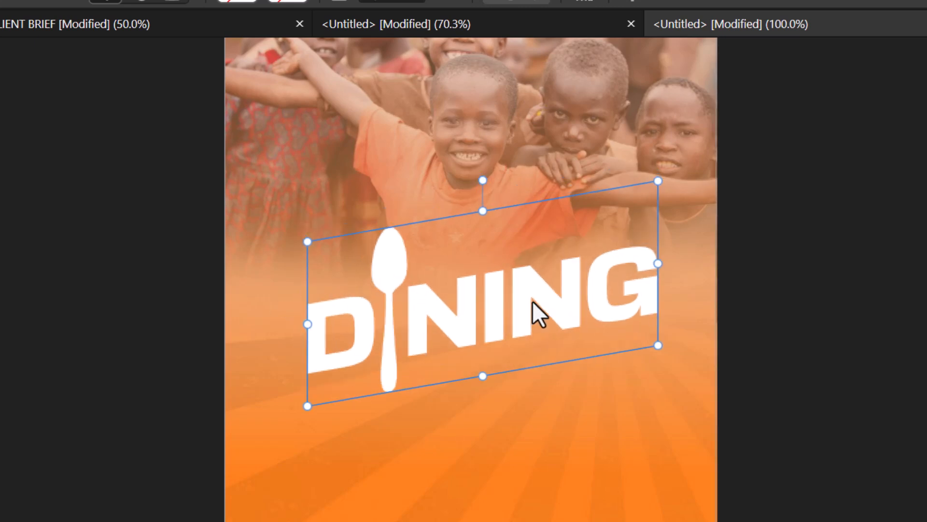
left_click_drag(658, 344, 616, 330)
left_click_drag(492, 299, 513, 289)
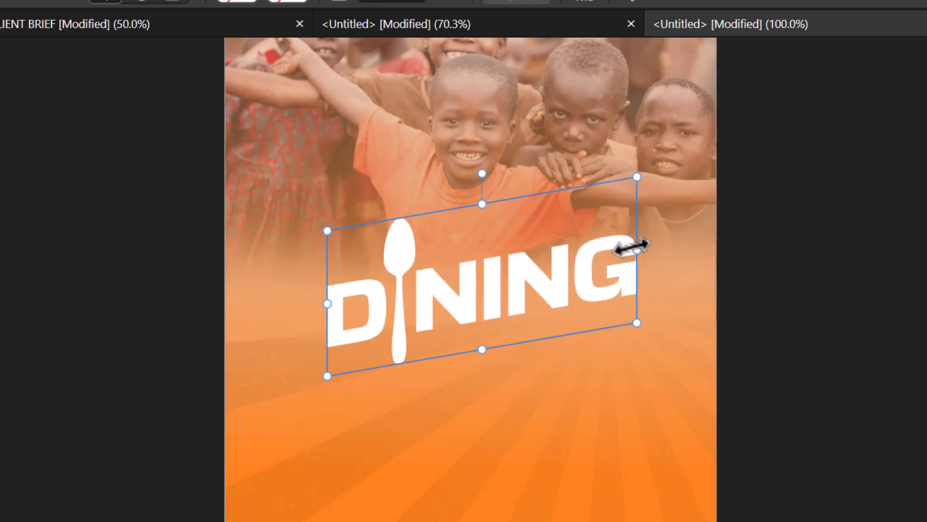
left_click_drag(644, 250, 659, 249)
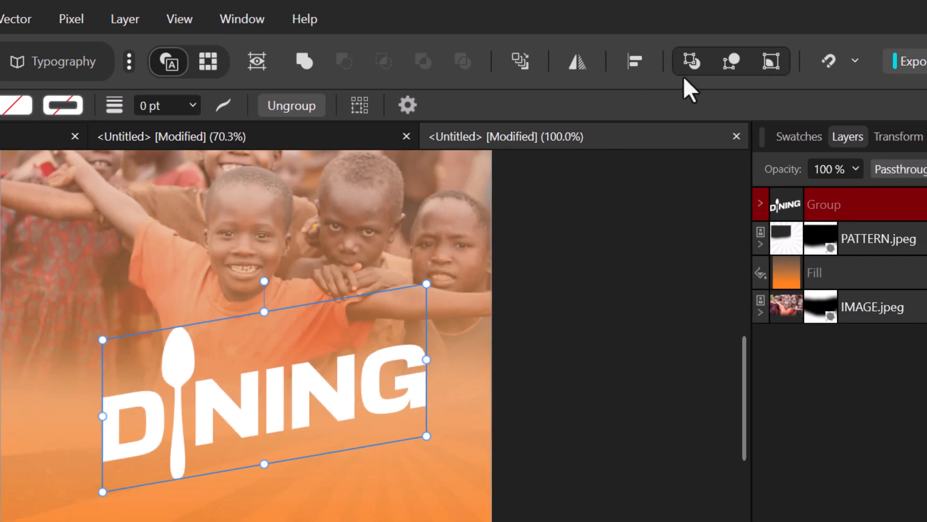
- Centre the headline horizontally on the page and deselect it
left_click(633, 62)
left_click(698, 131)
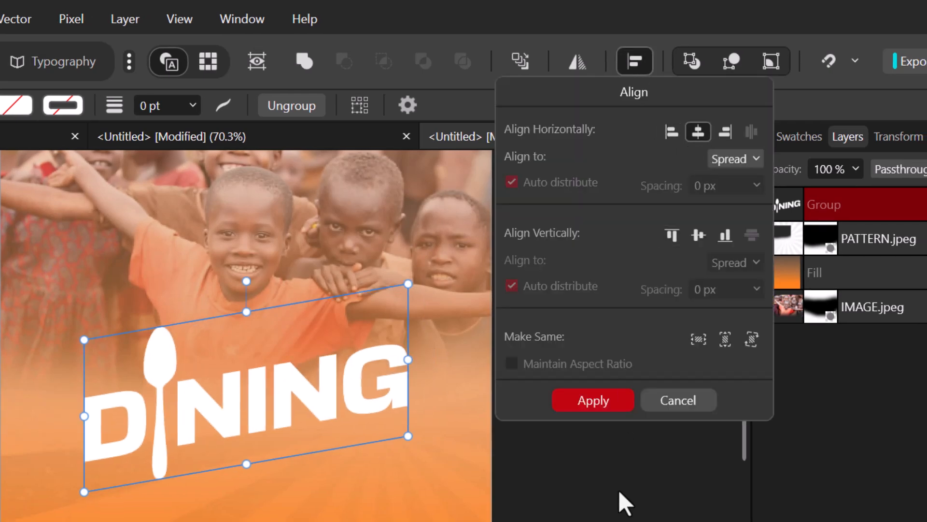
left_click(600, 403)
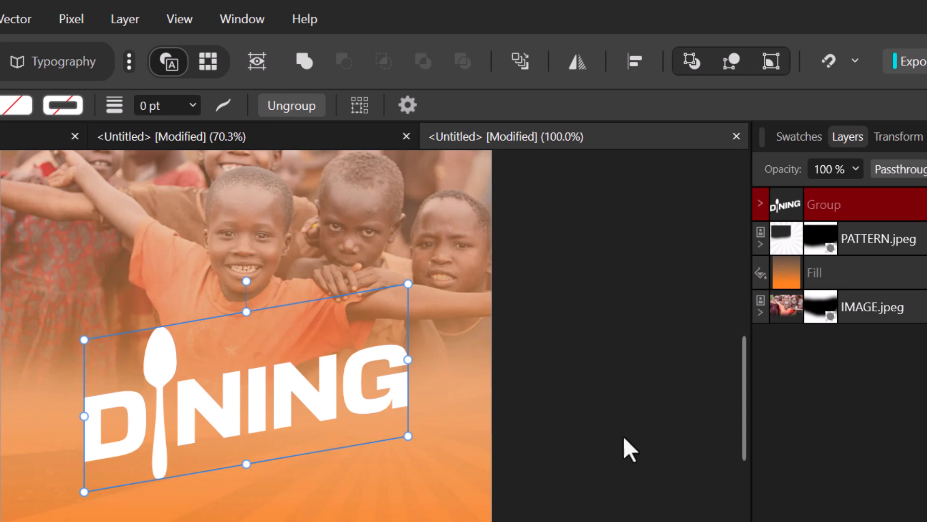
left_click(530, 458)
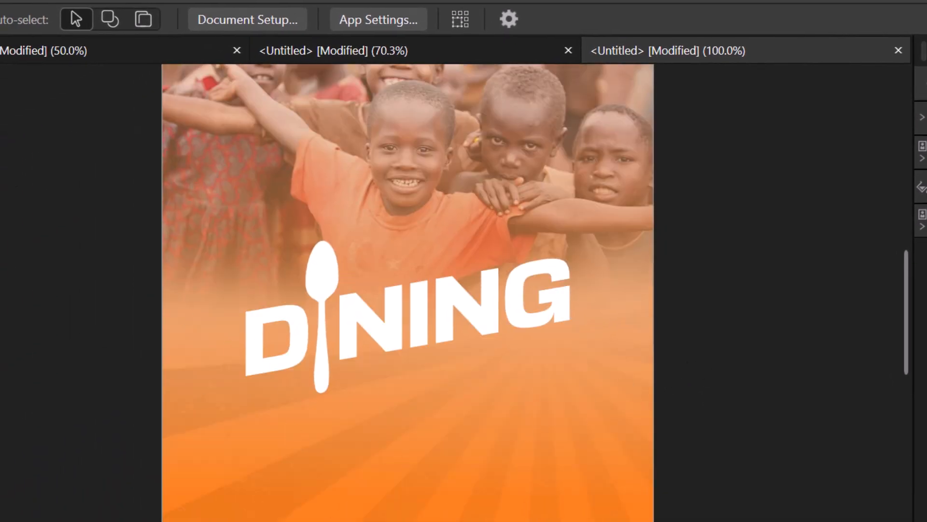
- Choose the Pen tool with fill None, white (255, 255, 255) stroke, and 0.2 pt width
key("p")
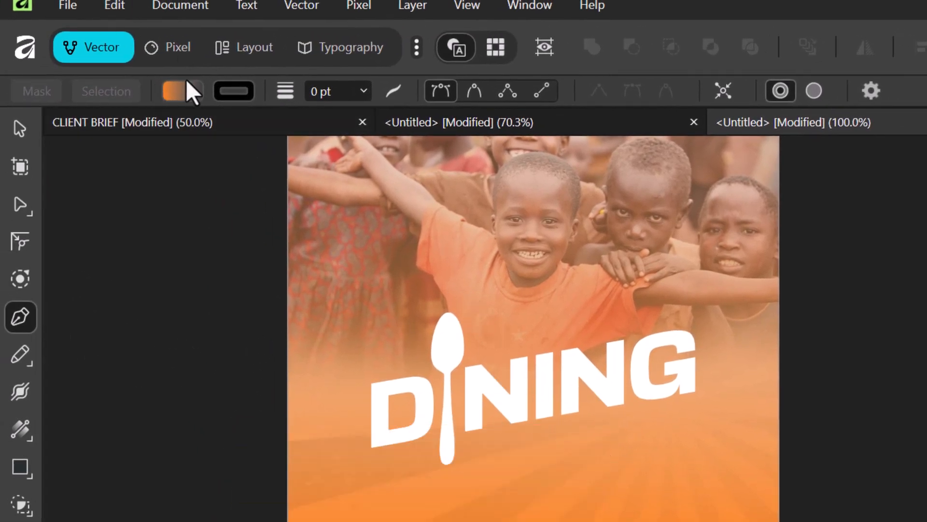
left_click(179, 91)
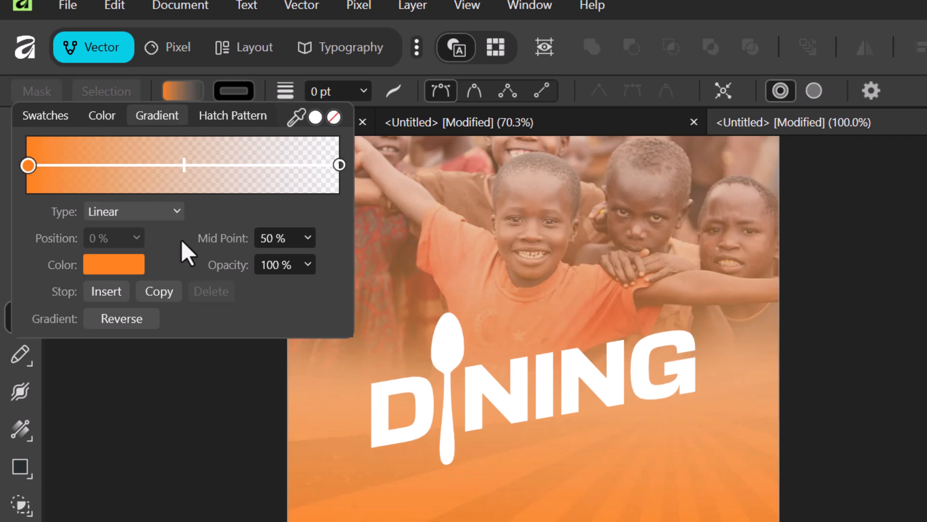
left_click(334, 117)
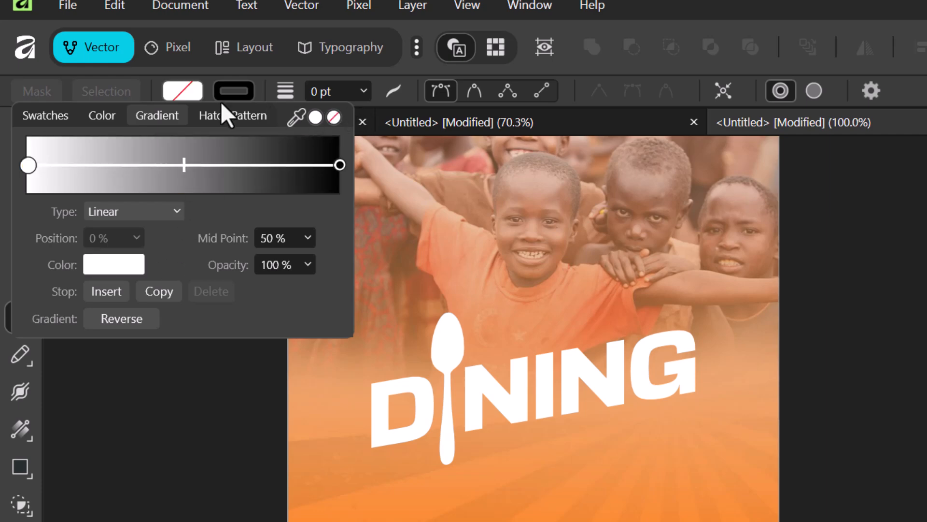
left_click(233, 91)
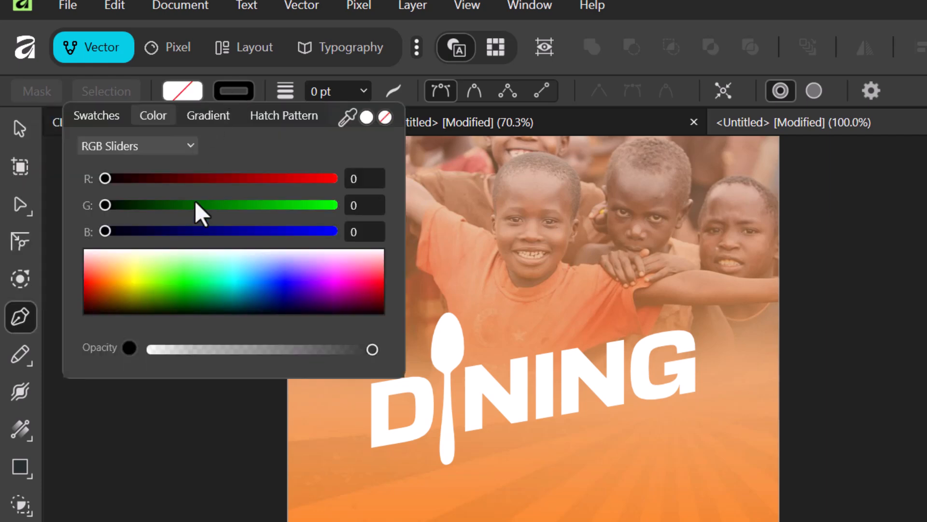
left_click_drag(156, 265, 73, 245)
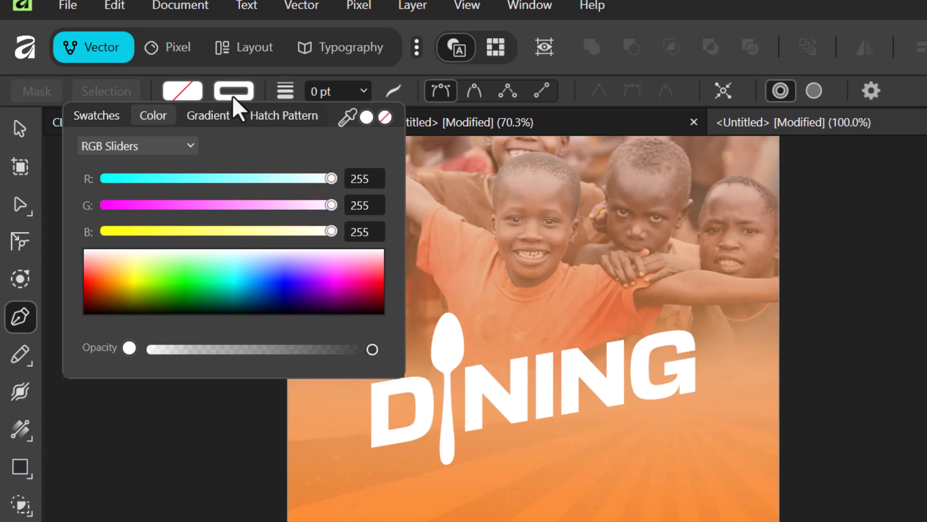
left_click(319, 93)
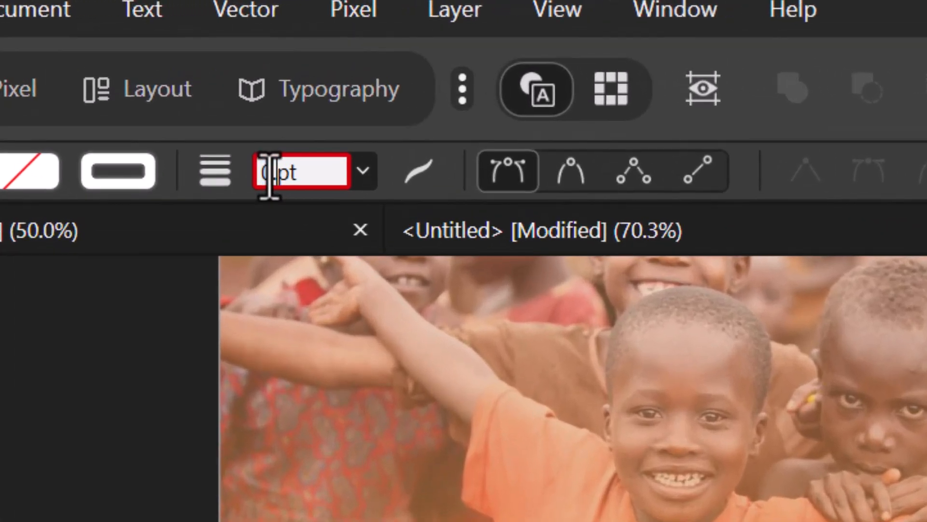
key("Return")
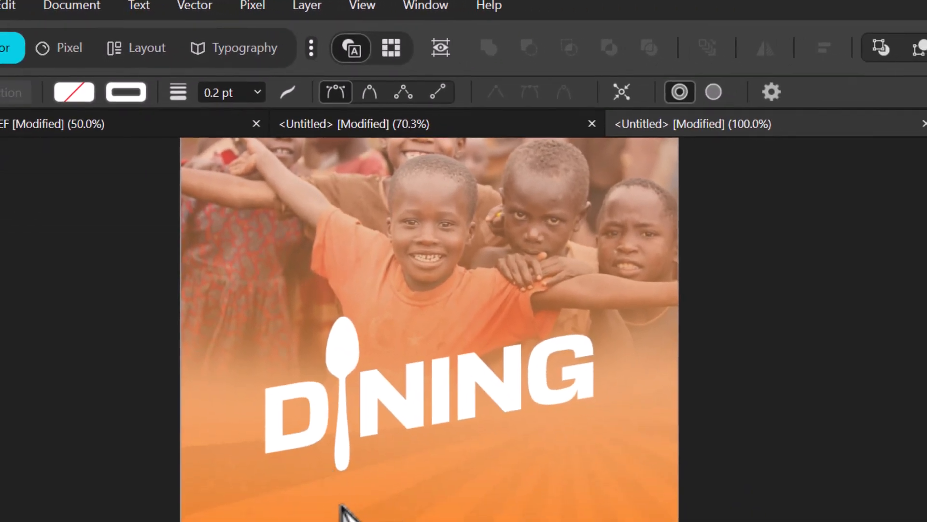
- Draw a three-node white poly line from under the spoon, out beneath NING, to the page's bottom-left
scroll(471, 478, "down", 3)
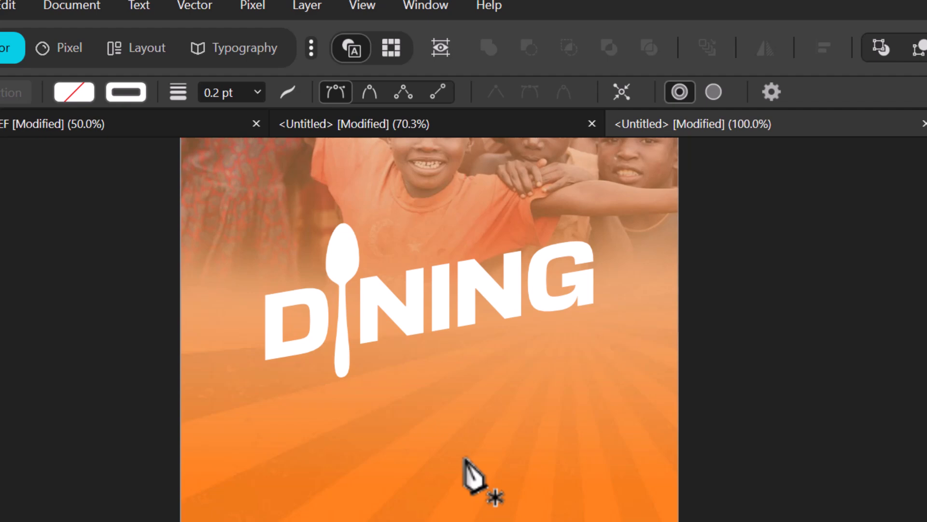
left_click(365, 369)
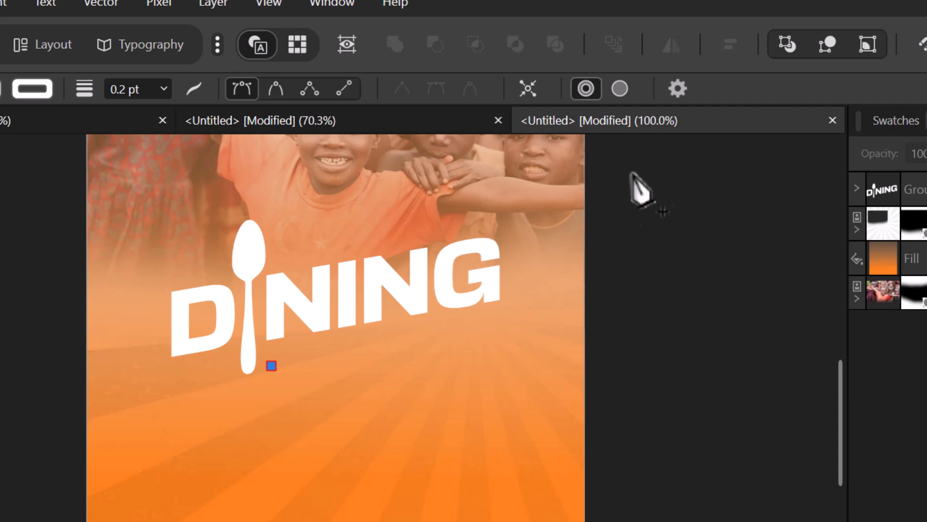
left_click(677, 88)
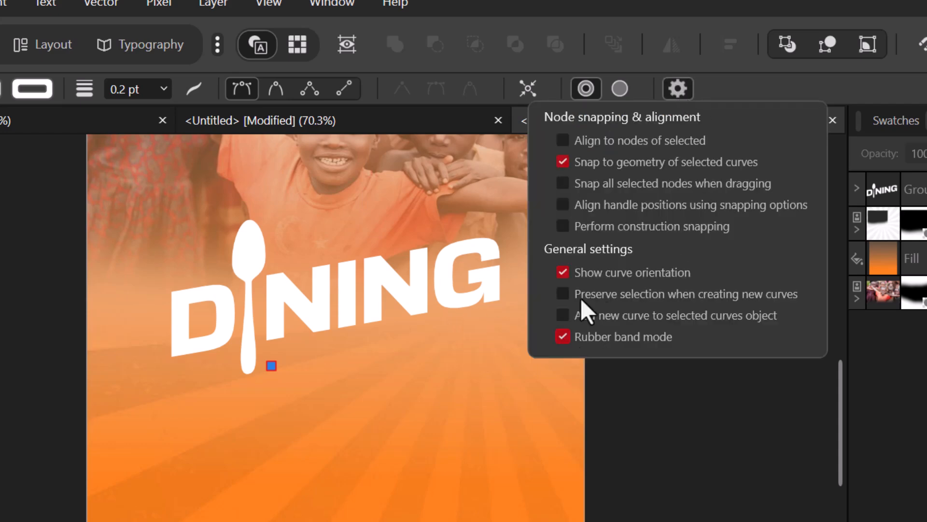
left_click(677, 89)
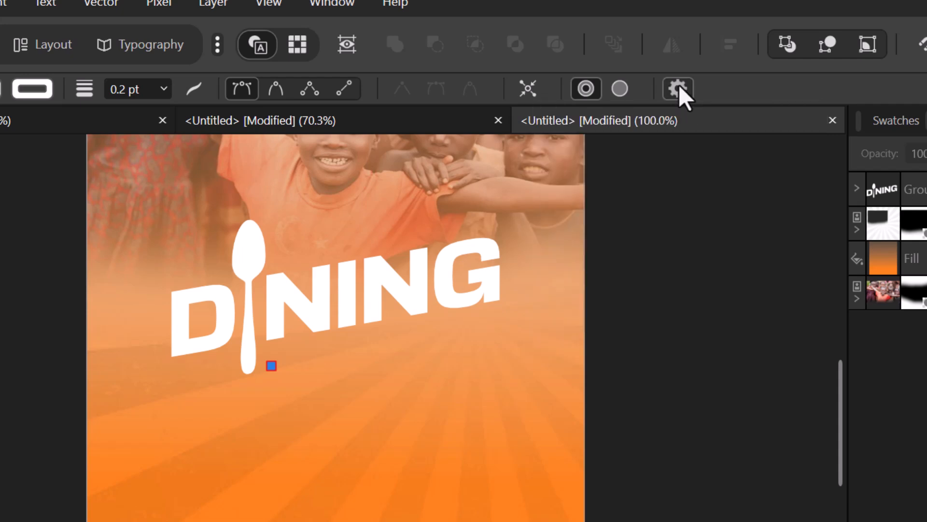
left_click(499, 321)
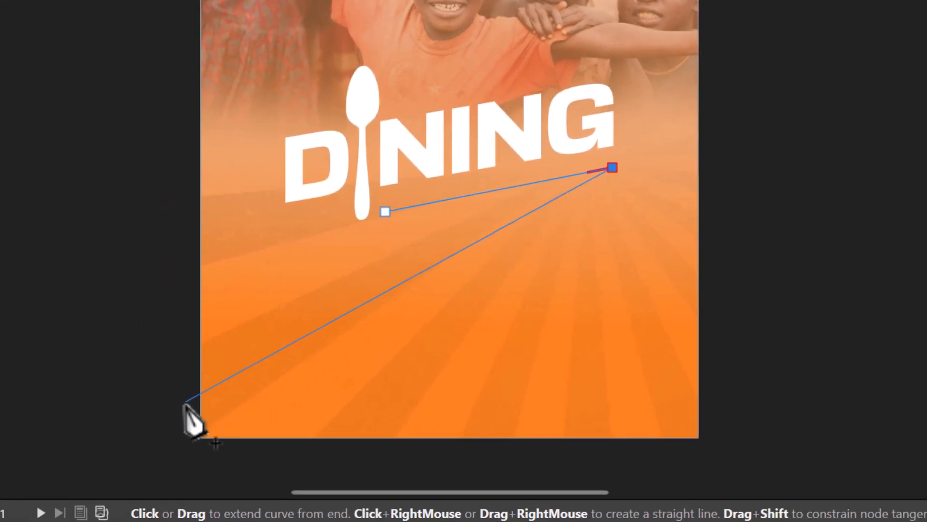
left_click(177, 394)
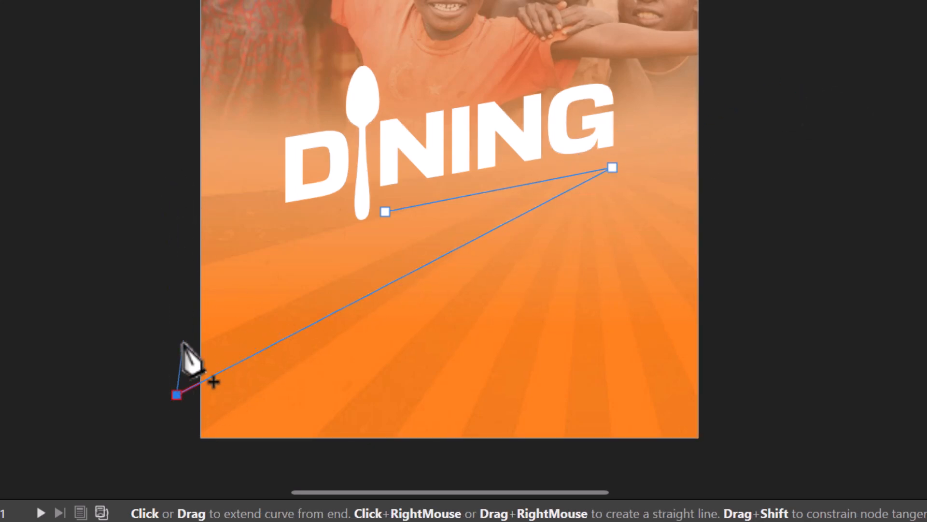
key("Escape")
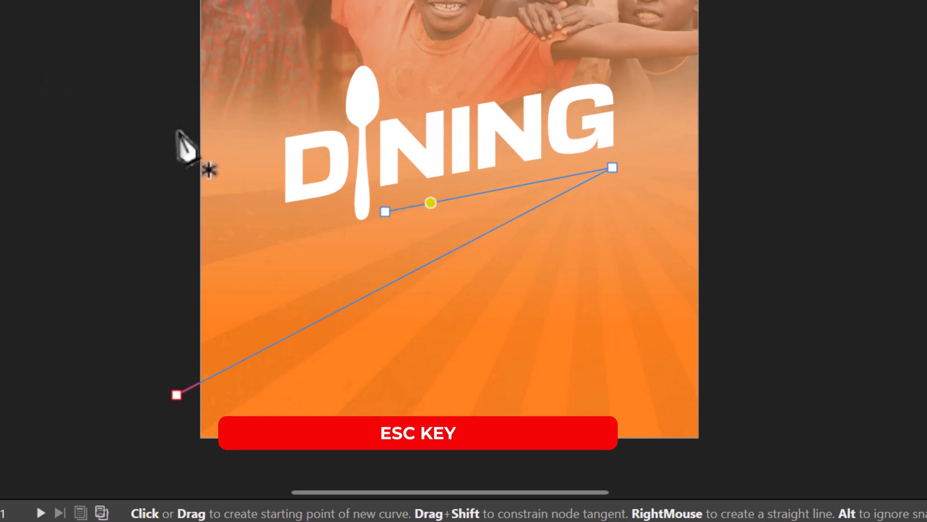
key("v")
left_click(804, 236)
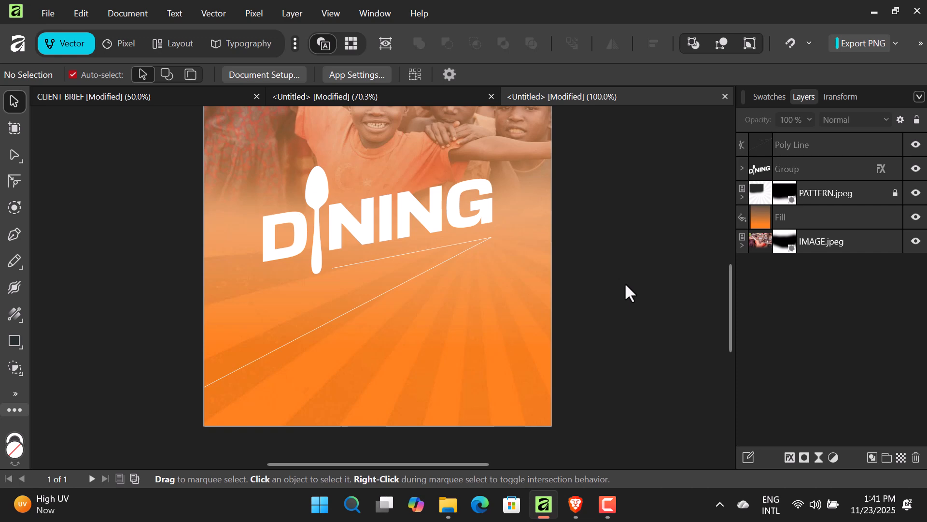
- Nudge the finished poly line slightly lower on the page
scroll(625, 282, "up", 2)
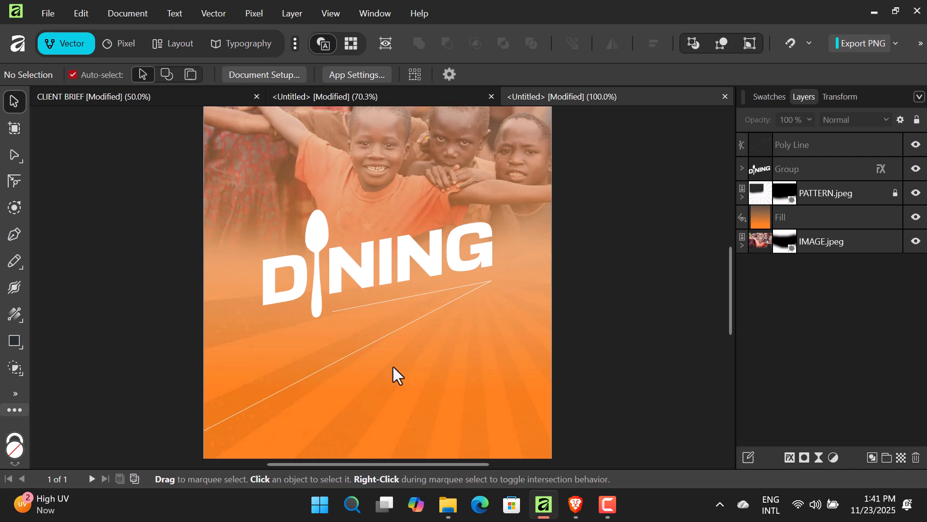
left_click(402, 329)
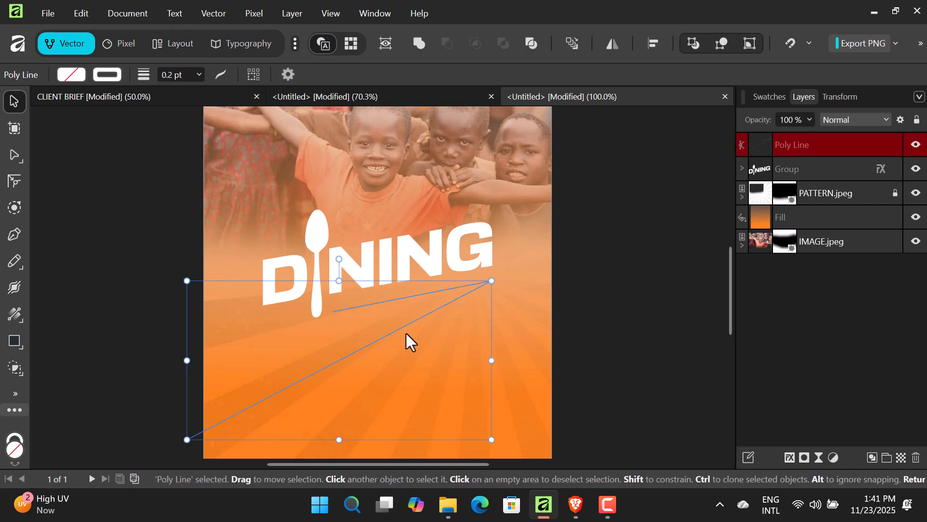
left_click_drag(407, 333, 407, 333)
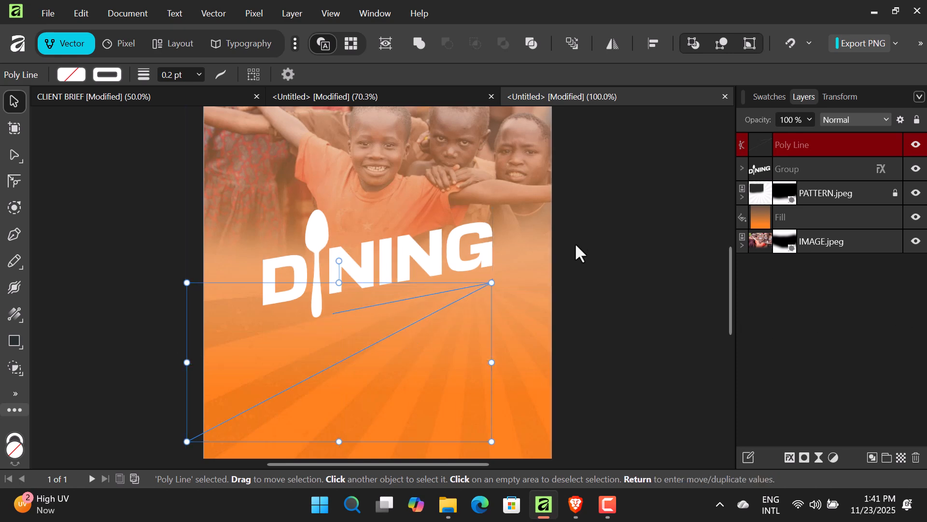
left_click(607, 225)
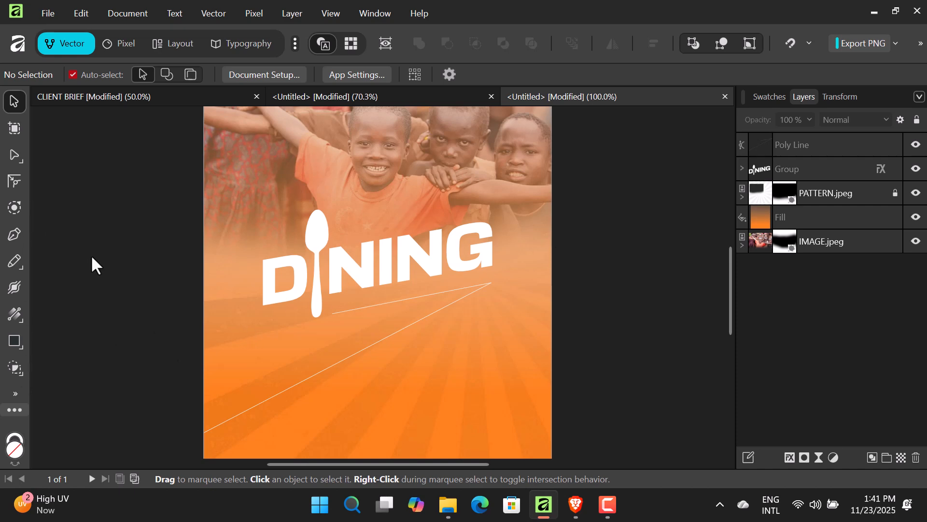
key("t")
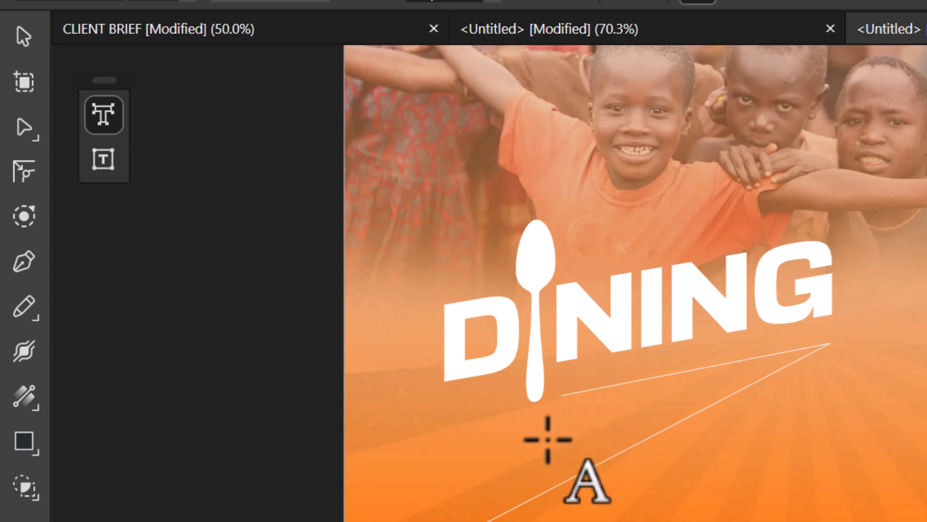
- Type 'With Orphan and Aged' just below DINING and narrow its text box to fit
left_click(477, 445)
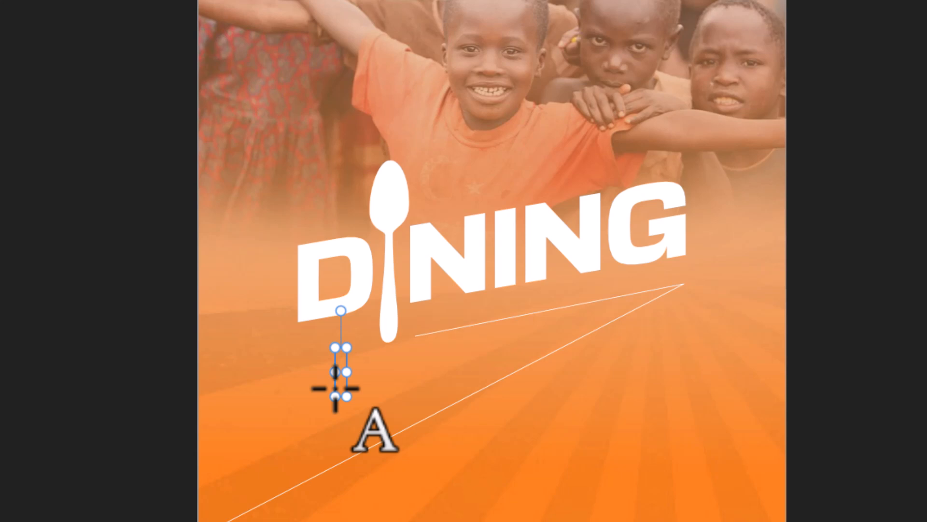
type("With    ")
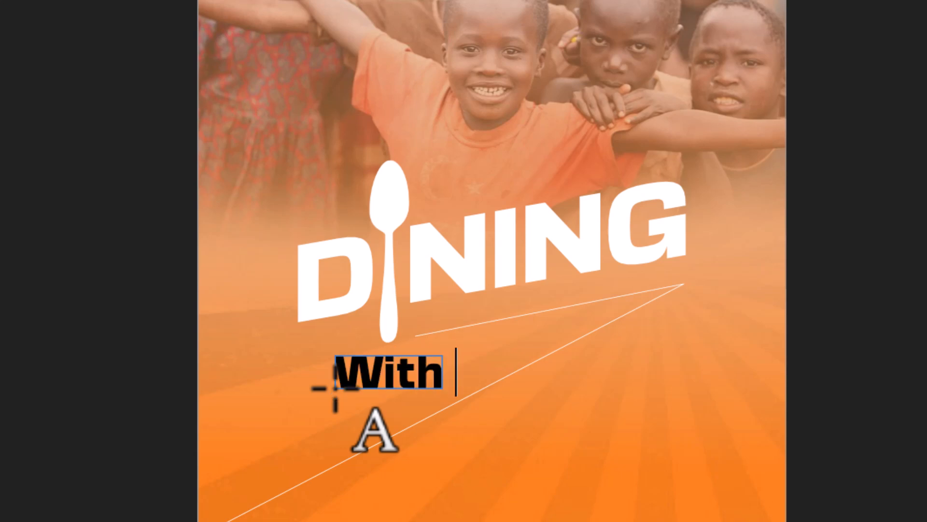
type("Or")
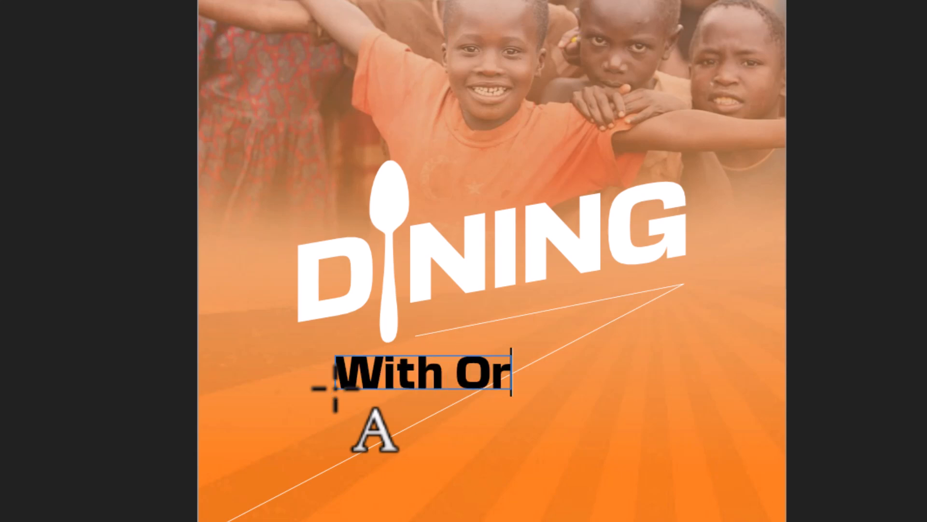
type("phan ")
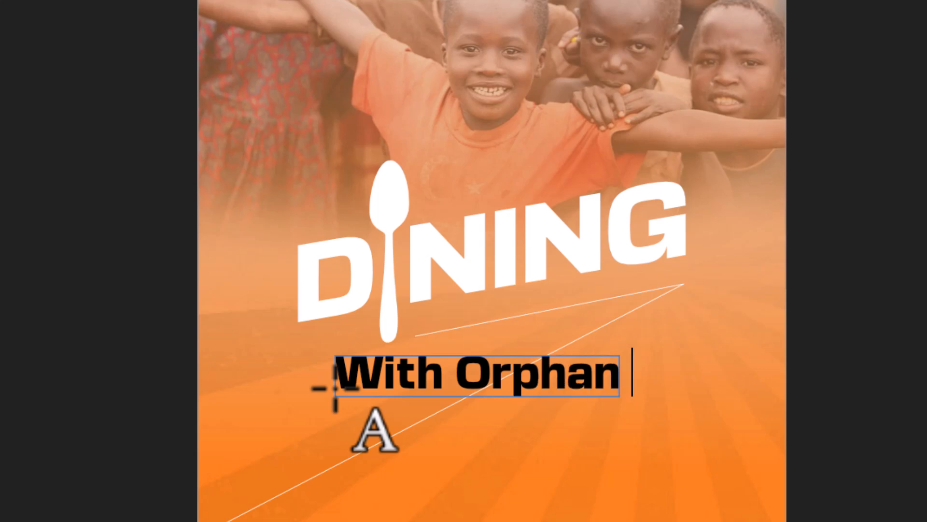
type("and")
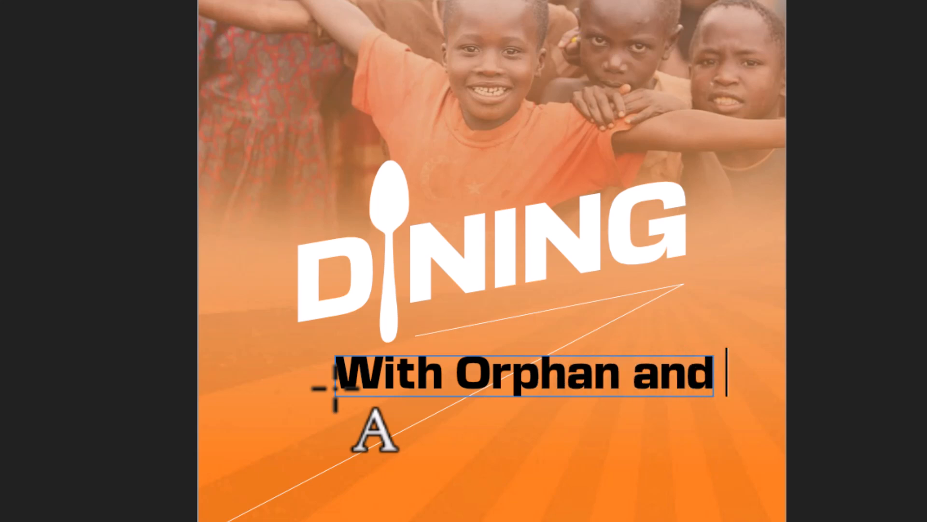
type("Ae")
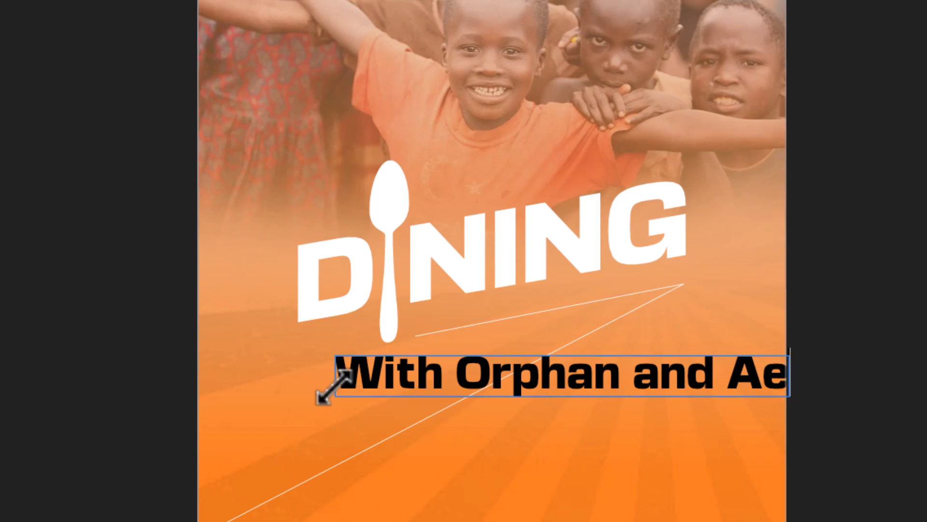
key("BackSpace")
type("ged")
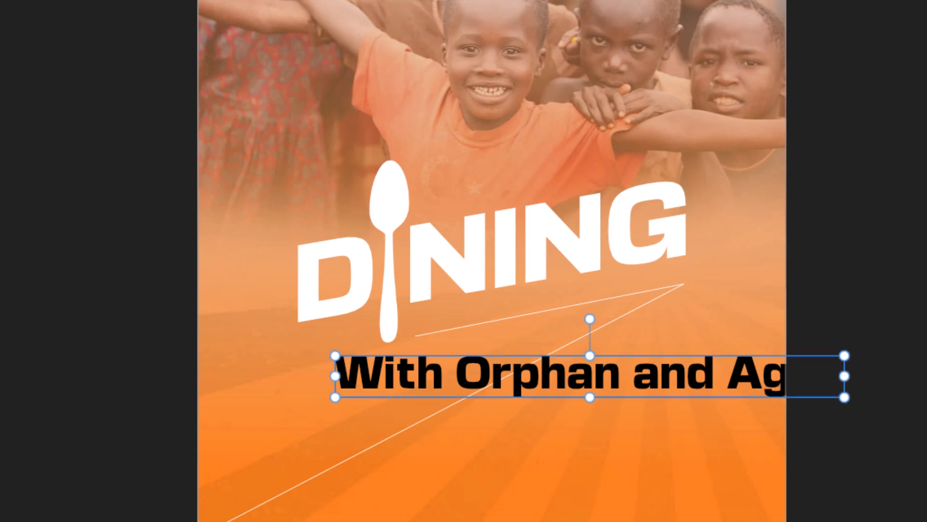
left_click_drag(846, 379, 663, 311)
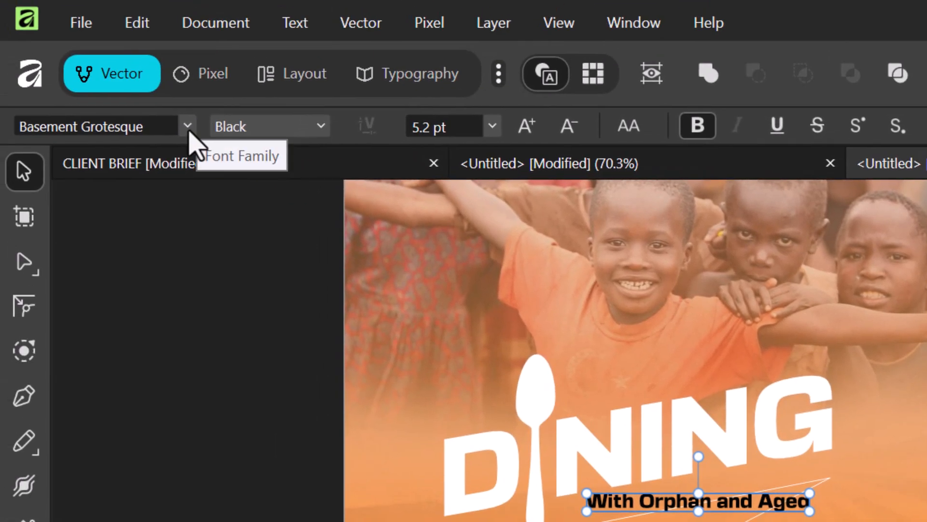
- Set the subtitle to Montserrat SemiBold and skew its frame to match the line's angle
left_click(155, 86)
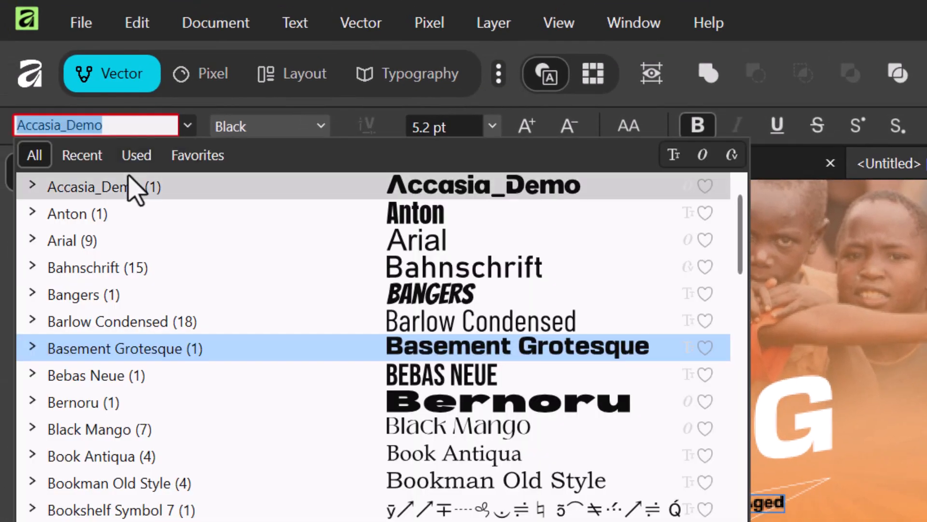
left_click(89, 162)
left_click(115, 266)
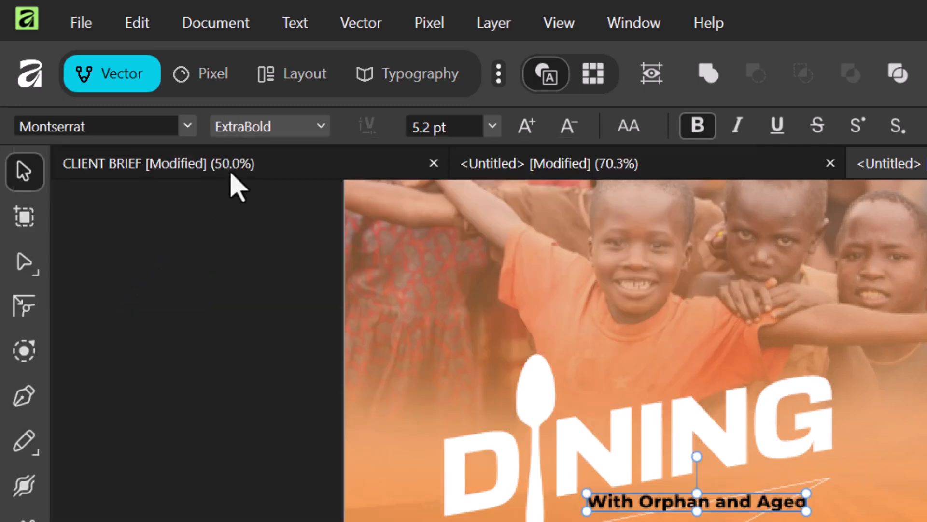
left_click(311, 131)
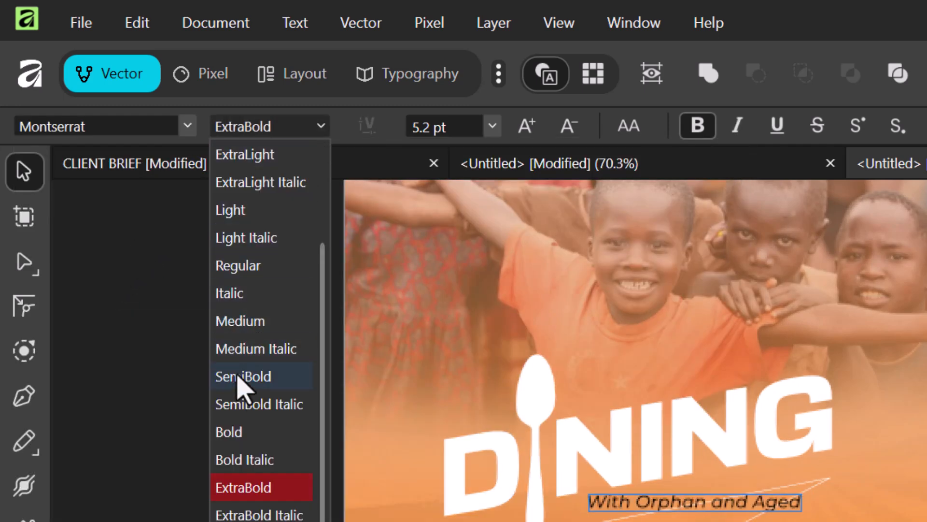
left_click(258, 379)
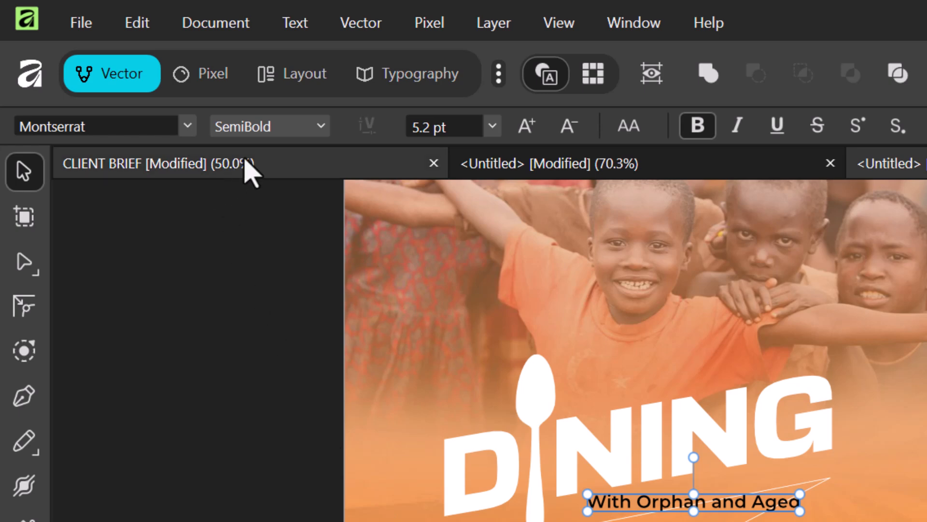
left_click(318, 128)
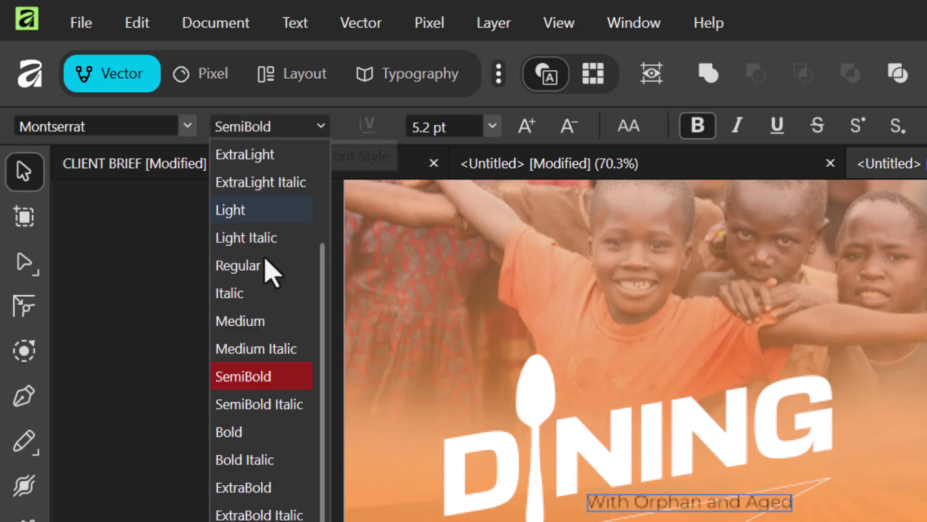
left_click(247, 377)
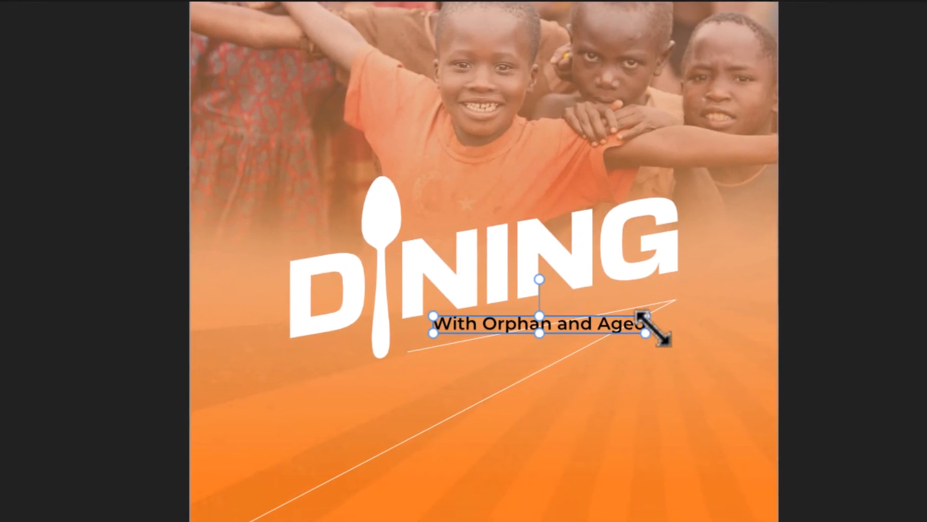
left_click_drag(656, 325, 665, 297)
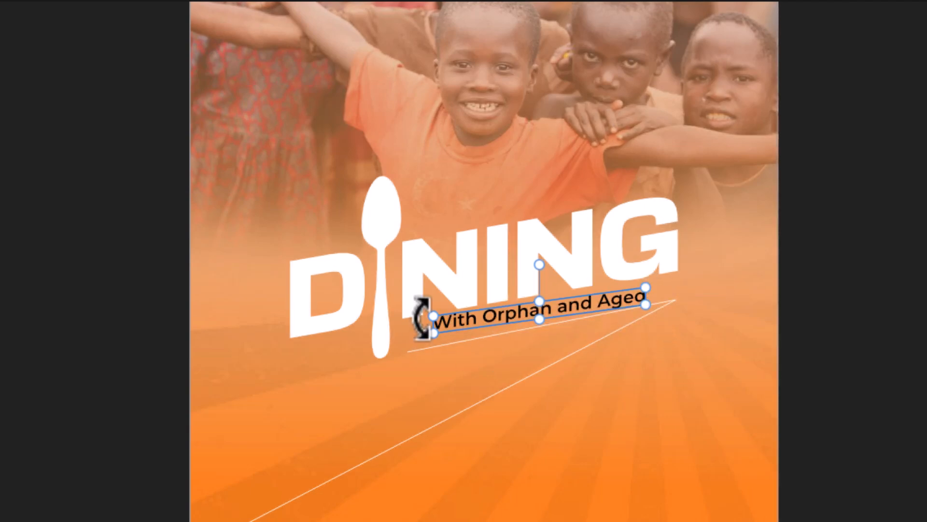
left_click_drag(425, 322, 418, 334)
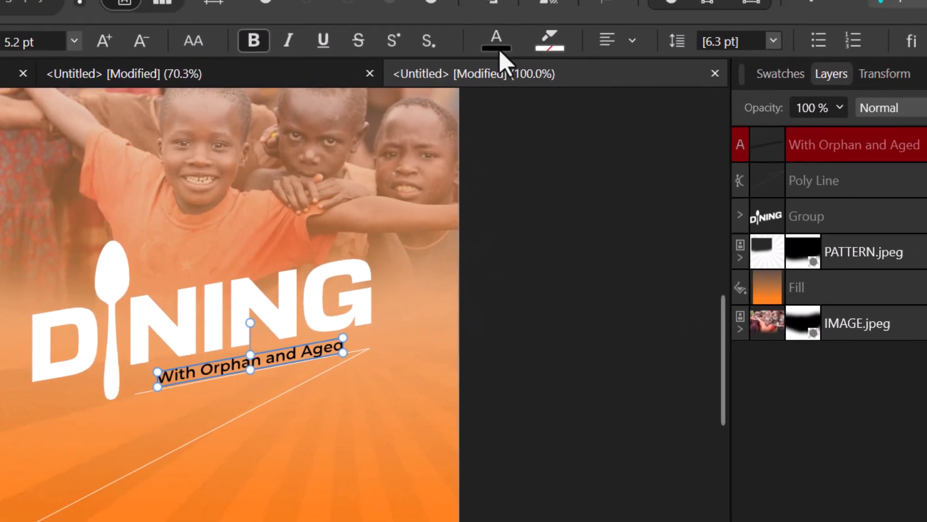
- Change the subtitle text colour to white (RGB 255, 255, 255)
left_click(506, 49)
left_click_drag(406, 231, 303, 192)
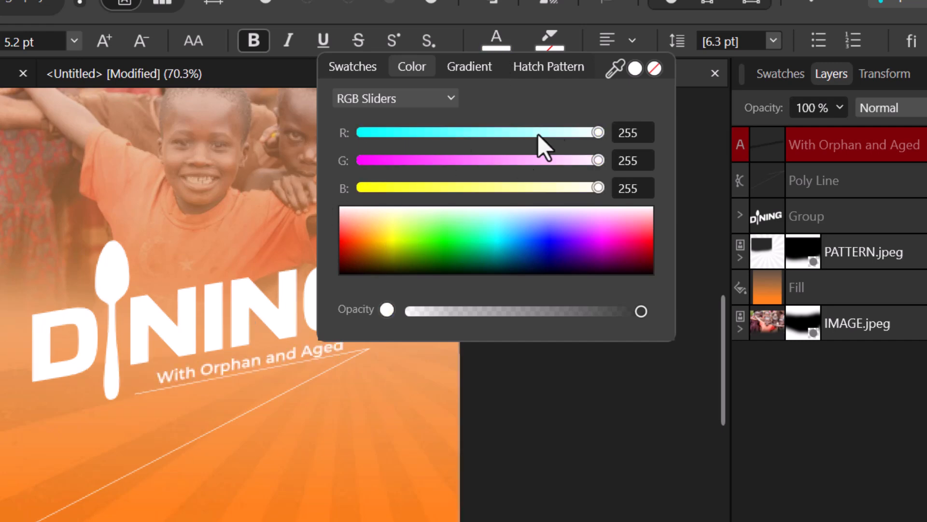
left_click(506, 31)
left_click(325, 452)
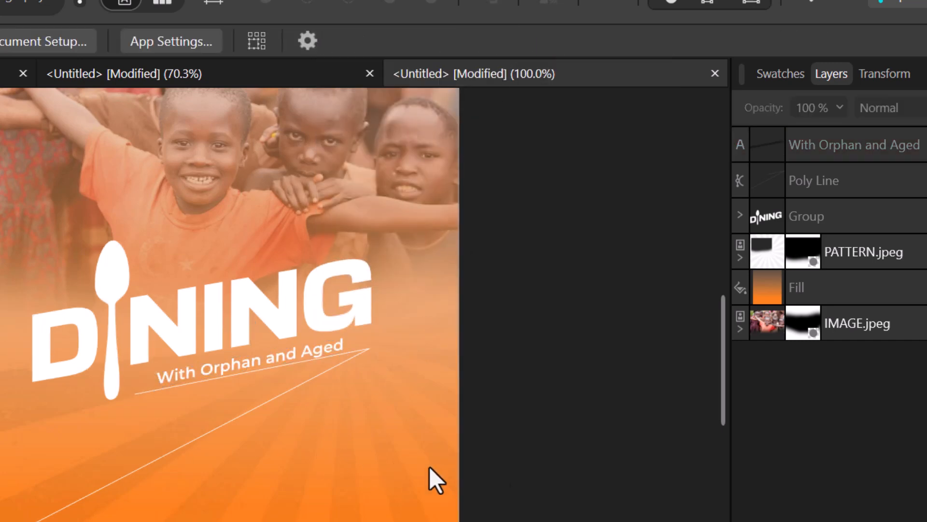
- Enlarge the subtitle frame so the text runs along the angled line
left_click(274, 356)
left_click_drag(342, 338, 359, 326)
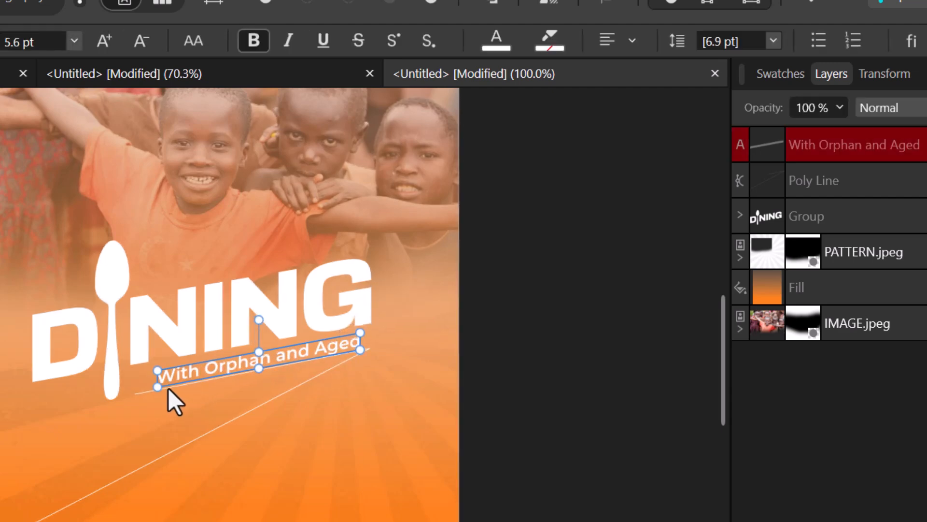
left_click_drag(155, 373, 135, 376)
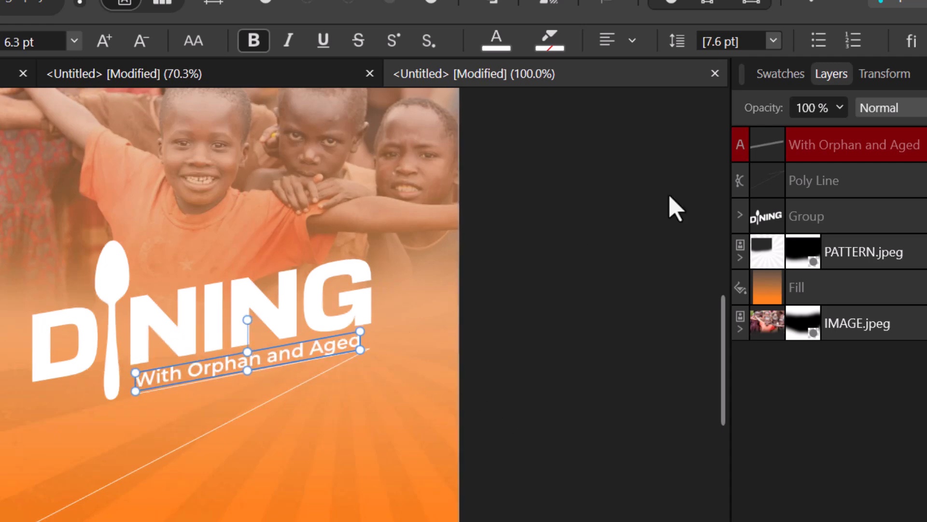
left_click(372, 437)
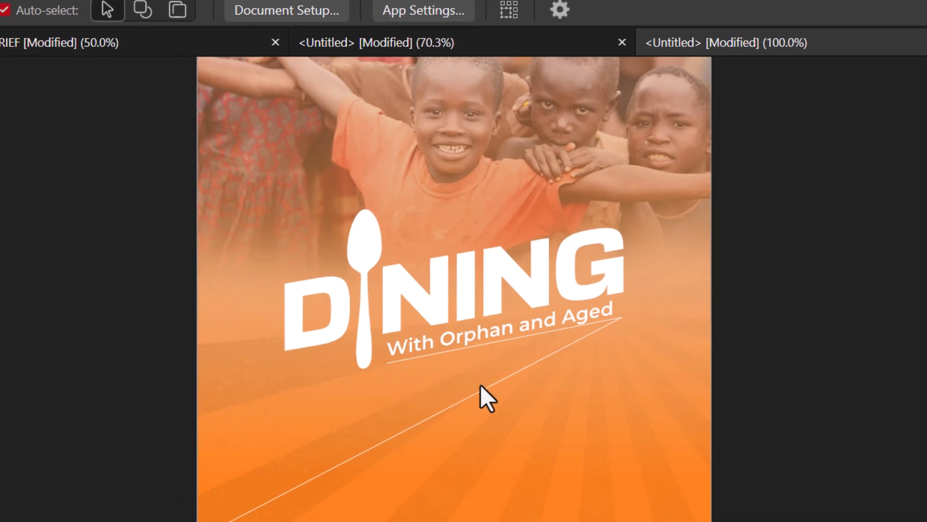
left_click(486, 390)
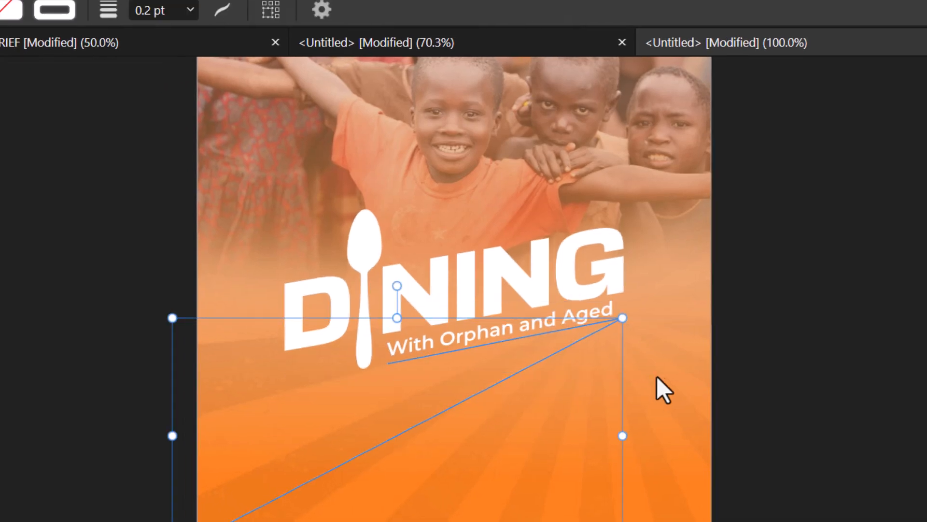
left_click(740, 369)
scroll(662, 406, "down", 1)
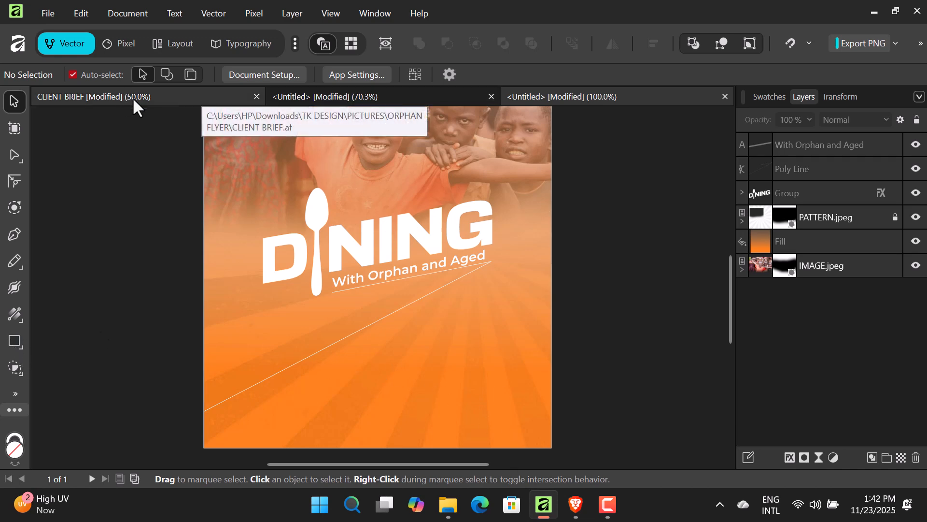
left_click(92, 97)
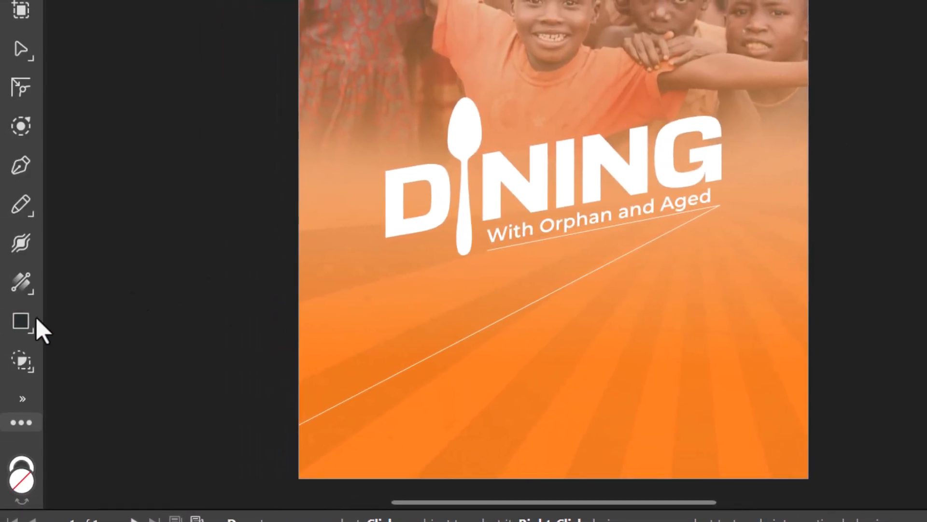
- Set the Rectangle tool's fill to white and its outline to none
left_click(24, 322)
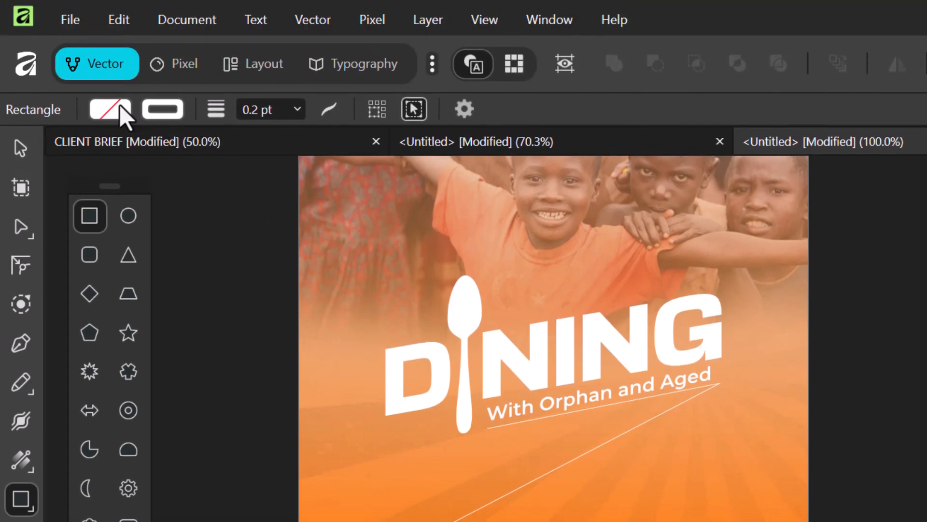
left_click(120, 111)
left_click_drag(123, 306, 1, 242)
left_click(180, 108)
left_click(178, 114)
left_click(336, 137)
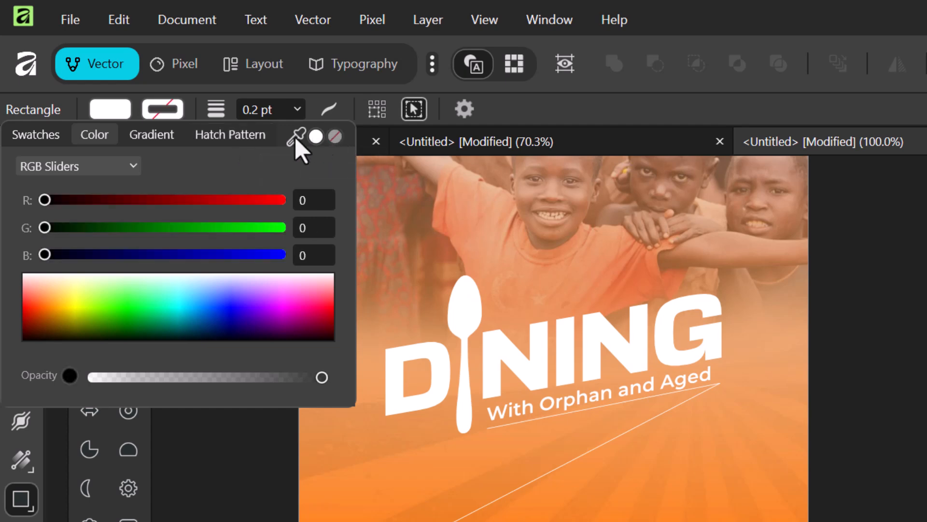
left_click(174, 109)
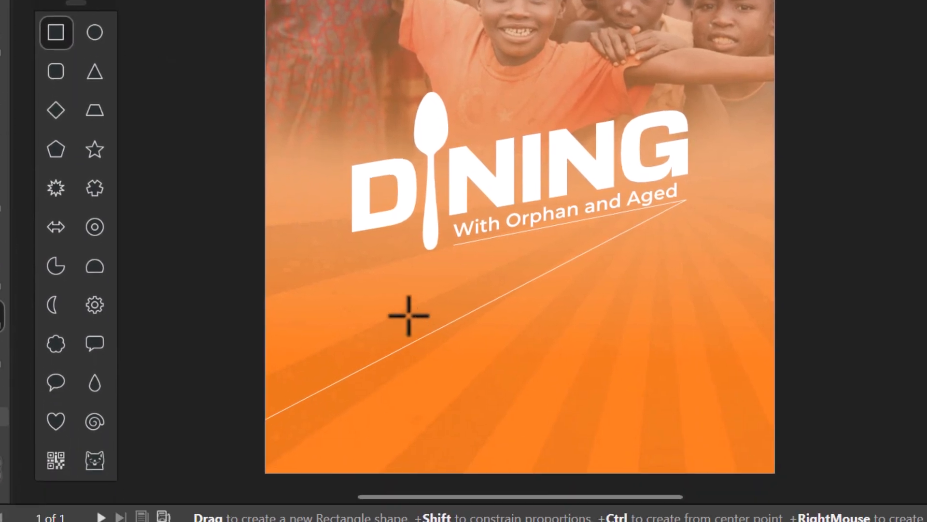
- Draw a small rectangle across the long line below the subtitle and zoom to fit it
left_click_drag(442, 498, 523, 521)
left_click_drag(486, 326, 503, 318)
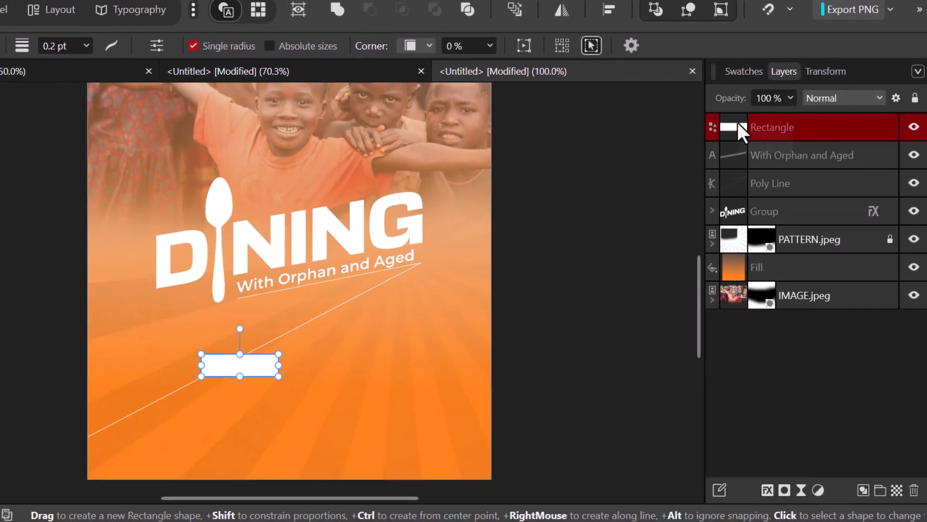
double_click(737, 123)
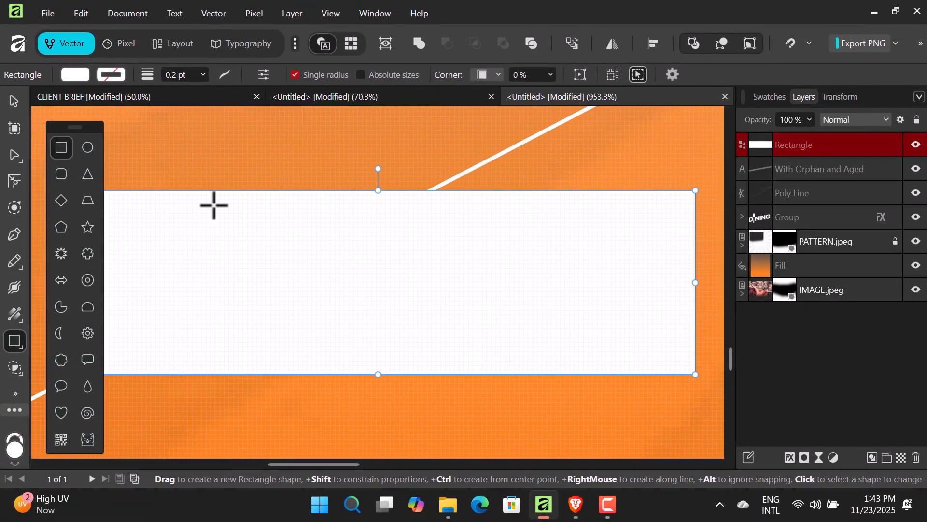
- Shift the white rectangle left along the diagonal line, undoing the accidental shear
left_click(7, 102)
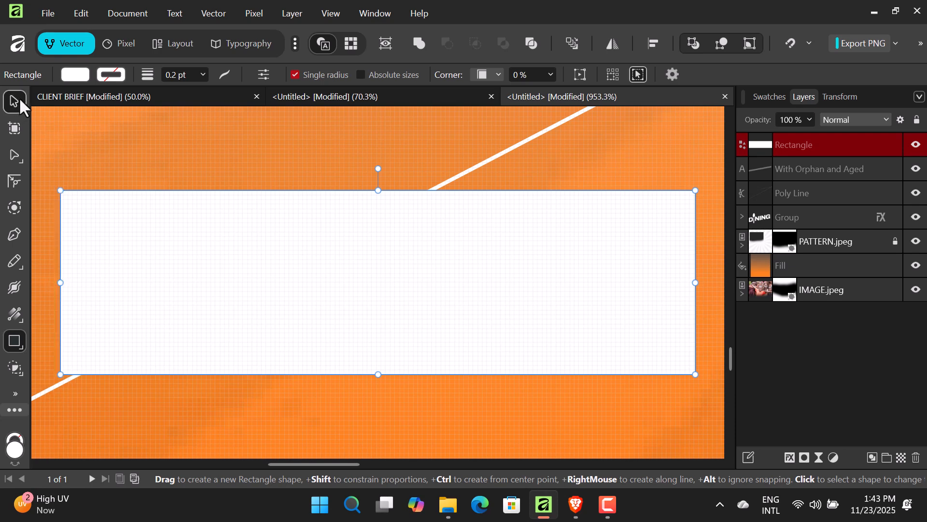
key("ctrl+minus")
key("ctrl+minus")
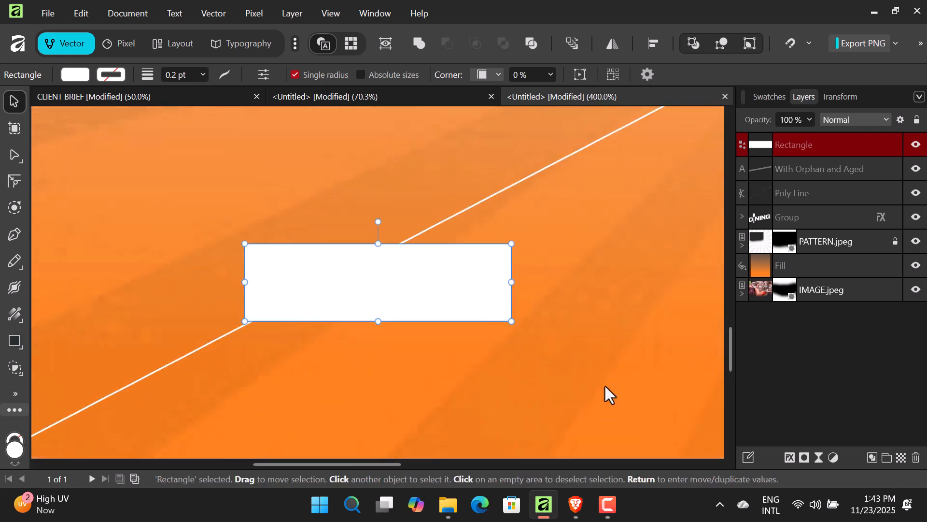
key("ctrl+minus")
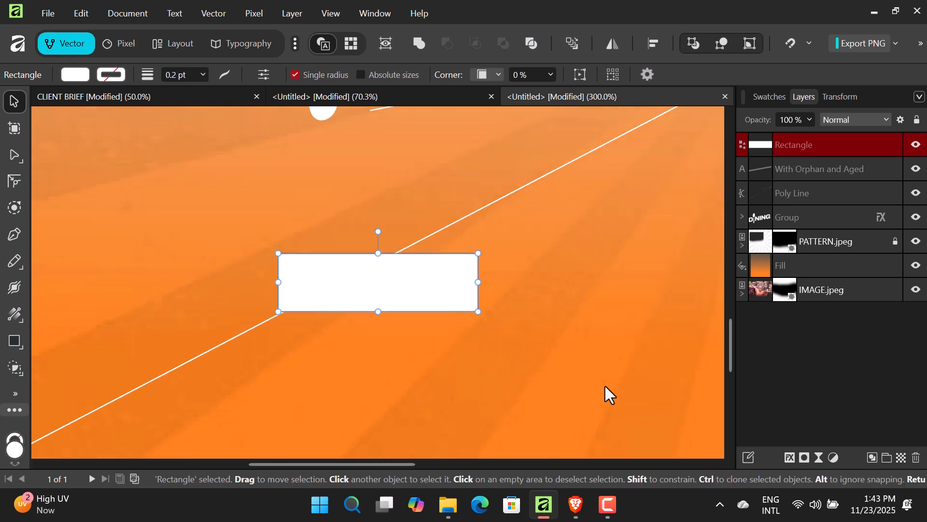
left_click_drag(476, 297, 458, 236)
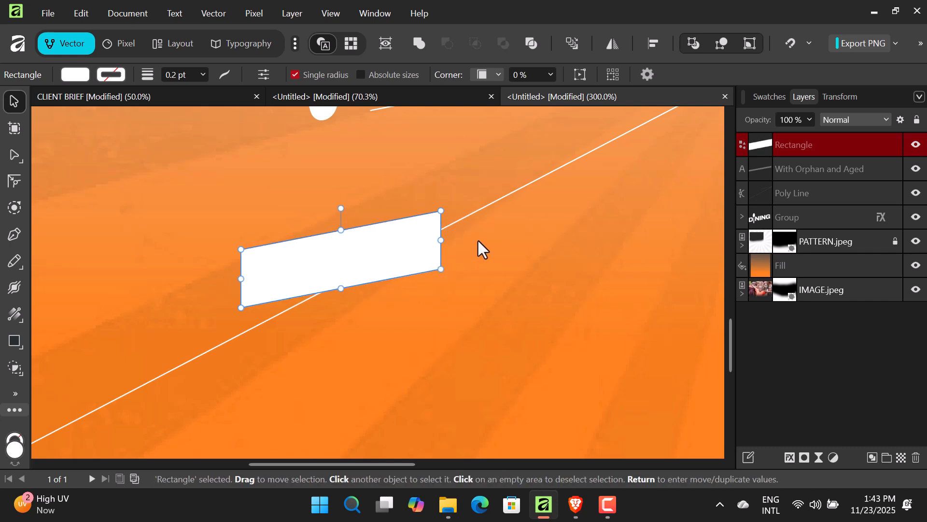
key("ctrl+z")
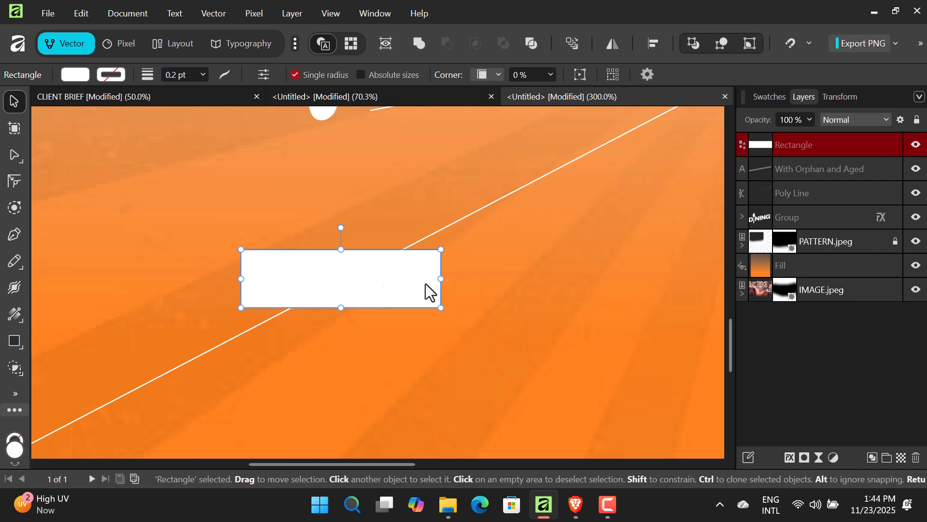
left_click(527, 278)
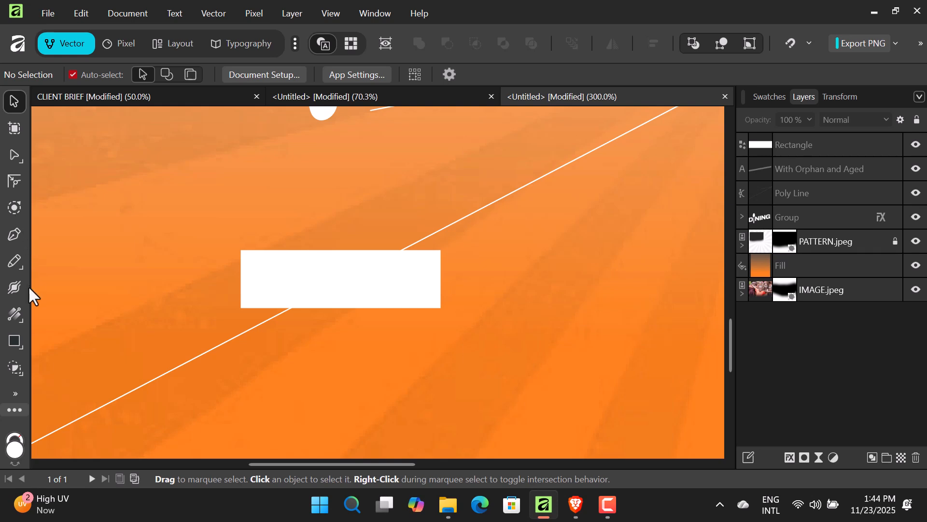
key("t")
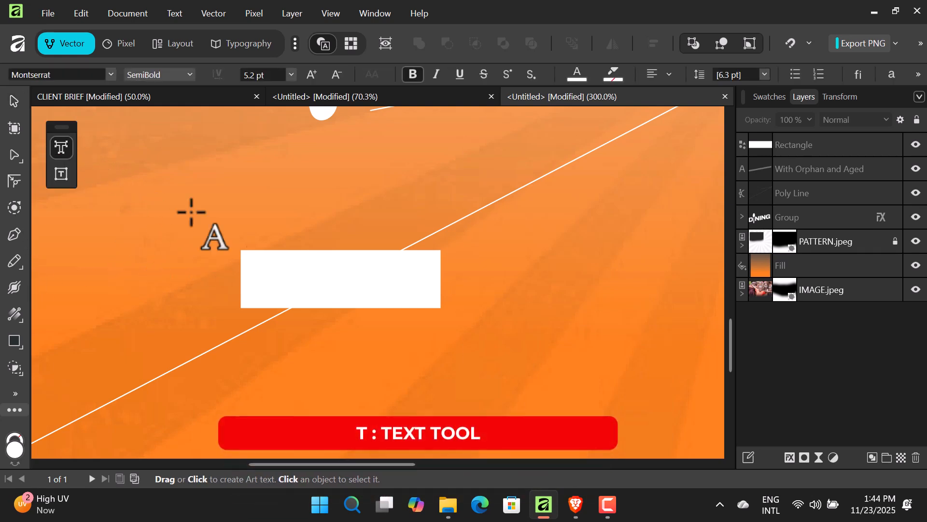
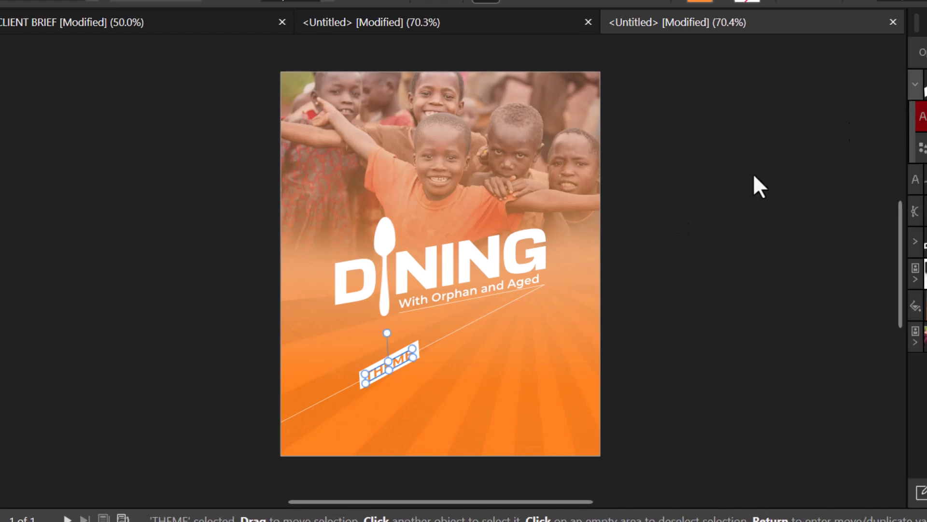
- Shrink the THEME badge slightly and nudge it up and left along the diagonal line
left_click_drag(419, 340, 412, 361)
key("Up")
key("Up")
key("Left")
key("Up")
key("Up")
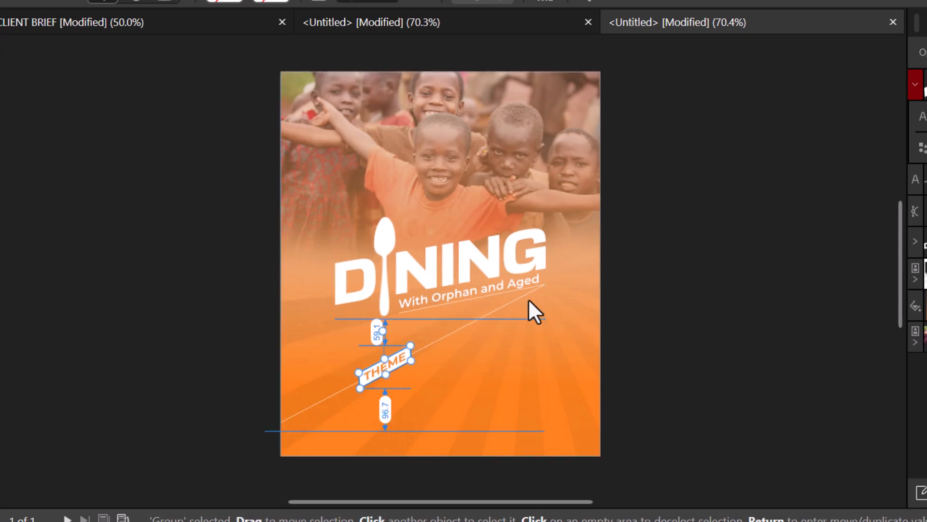
key("Escape")
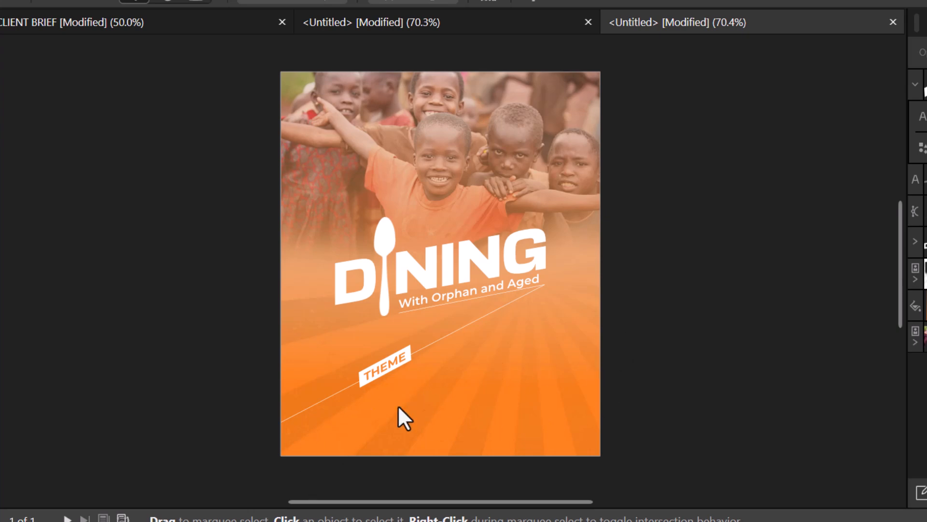
- Draw a frame text box below the THEME badge and set its font size to 5 pt
scroll(434, 328, "up", 3)
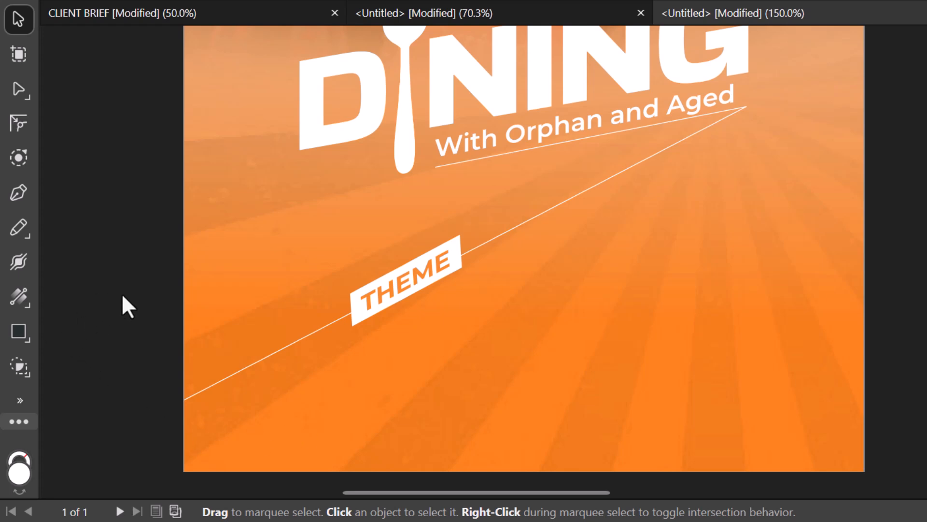
key("t")
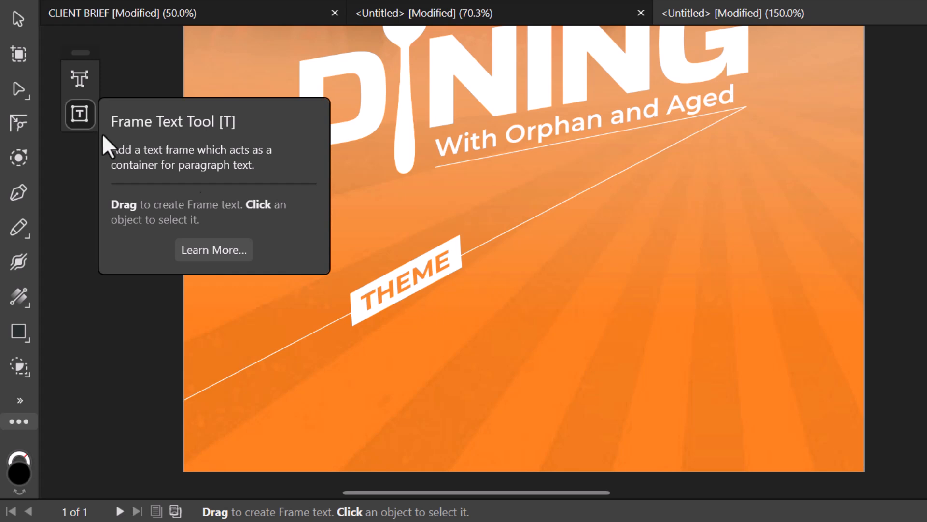
left_click_drag(444, 308, 803, 383)
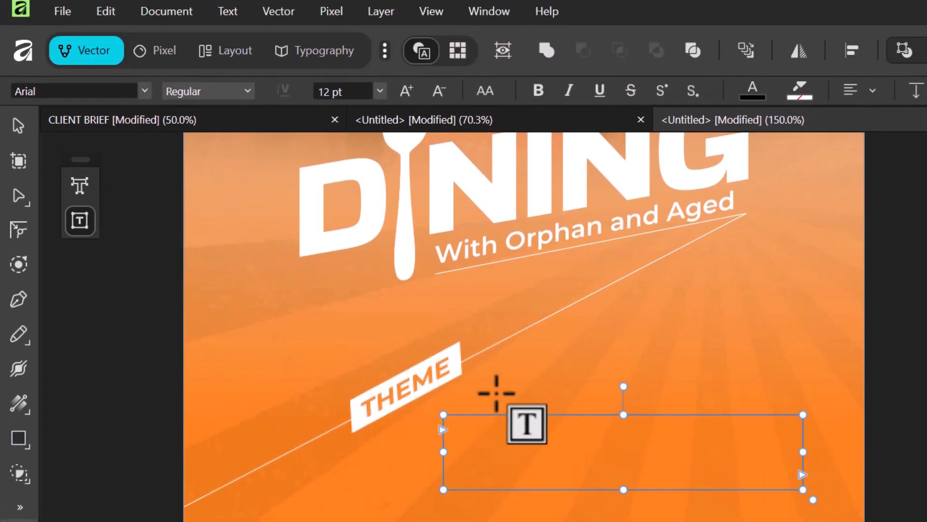
left_click(381, 98)
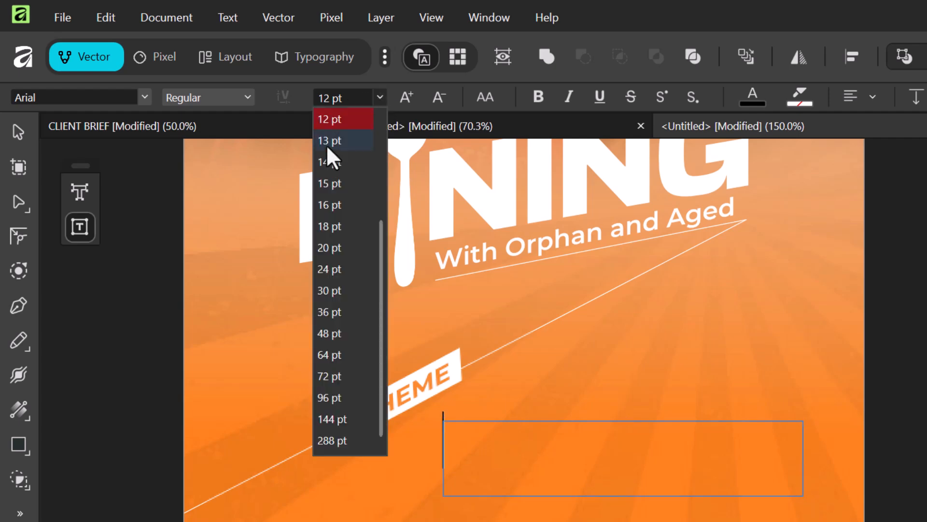
left_click(380, 98)
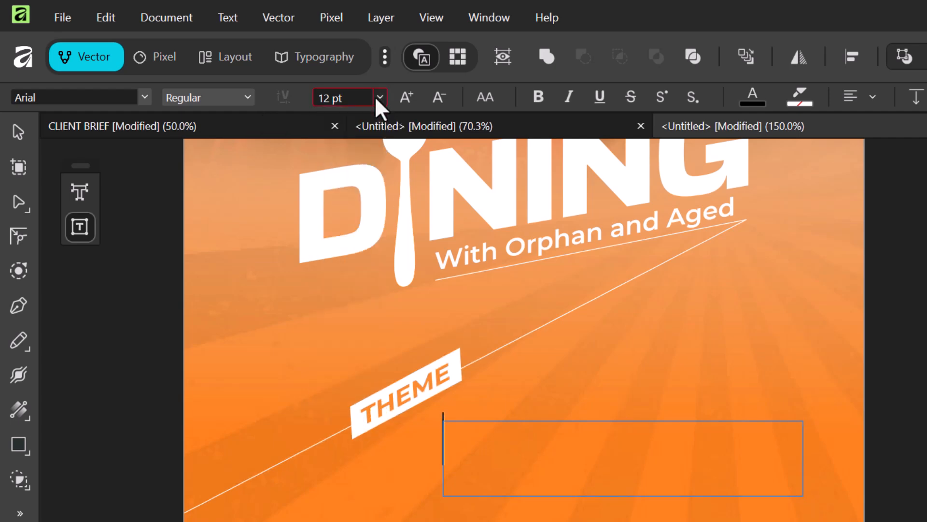
left_click(332, 96)
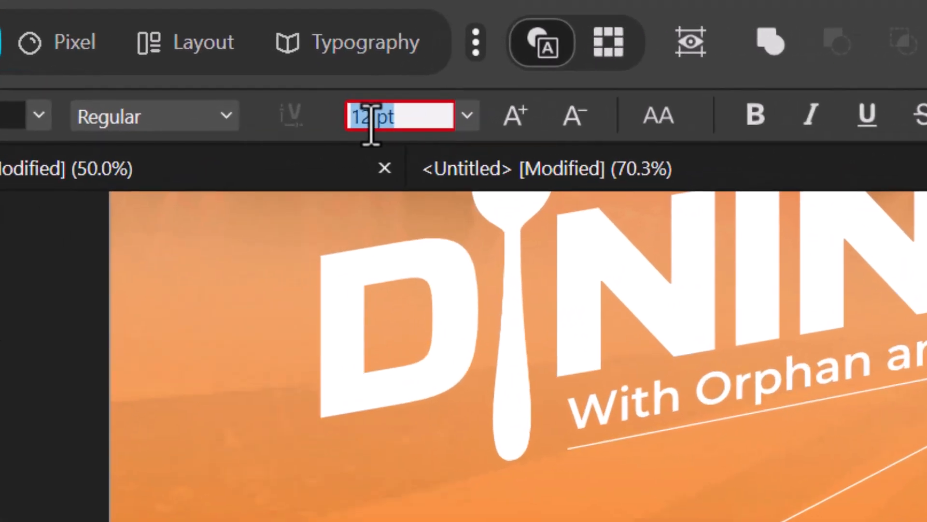
type("4")
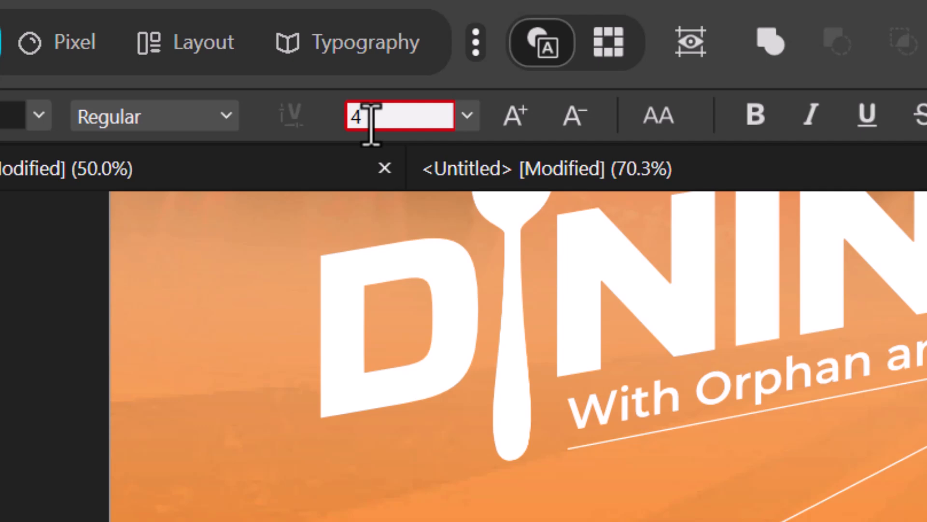
key("BackSpace")
type("5")
key("Return")
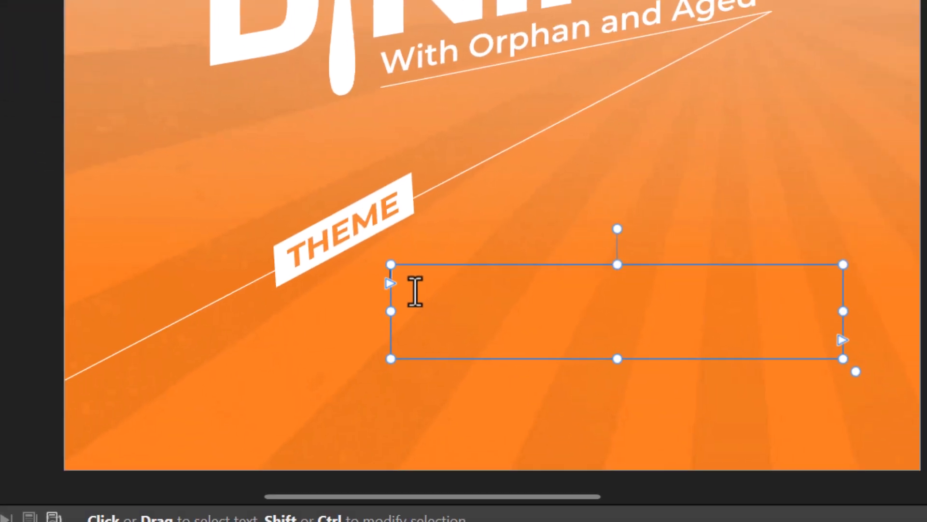
- Type 'Putting Smiles on People's Faces is our Achievement' into the frame, fixing typos
left_click(416, 291)
type("Pluting")
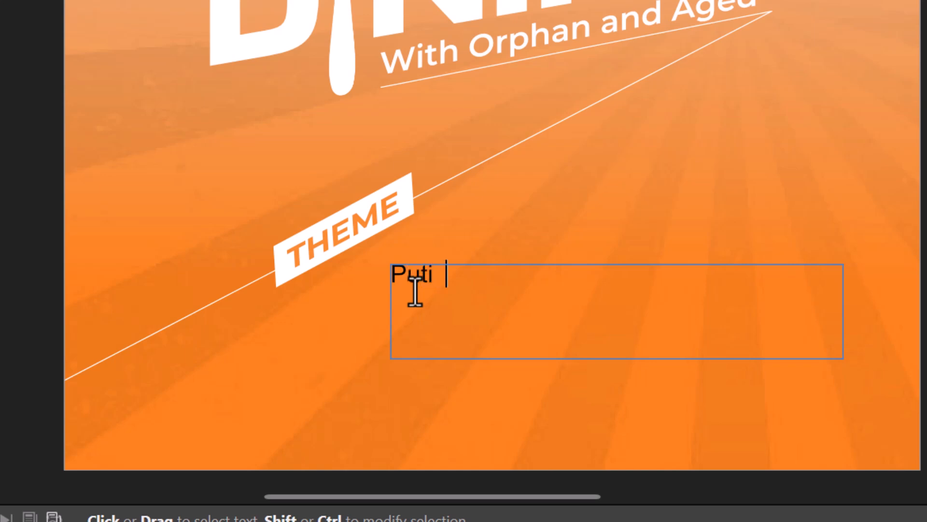
key("BackSpace")
key("BackSpace")
key("BackSpace")
key("BackSpace")
type("ting ")
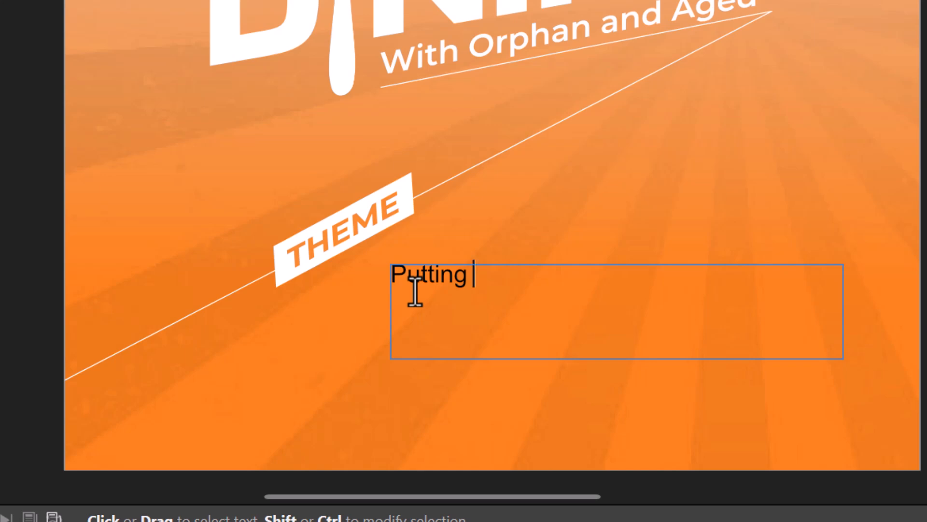
type("Smiles")
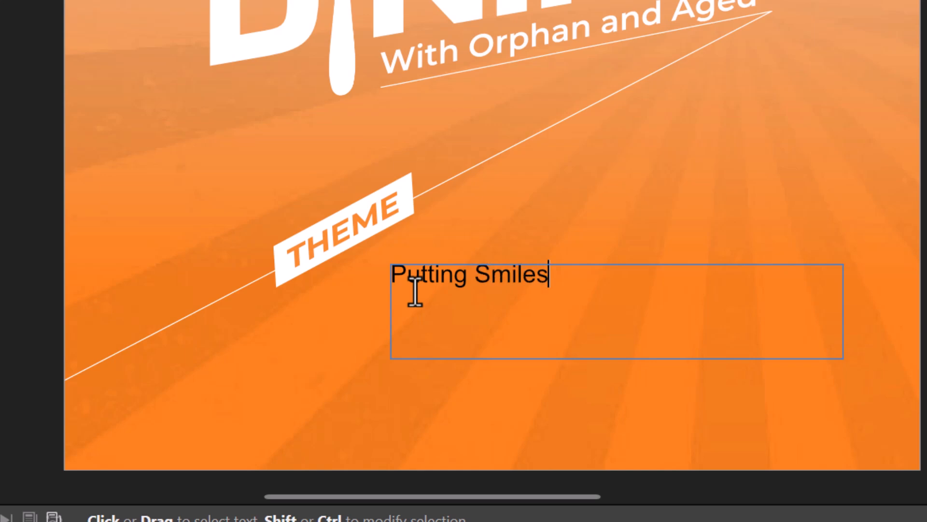
type(" on Peoples")
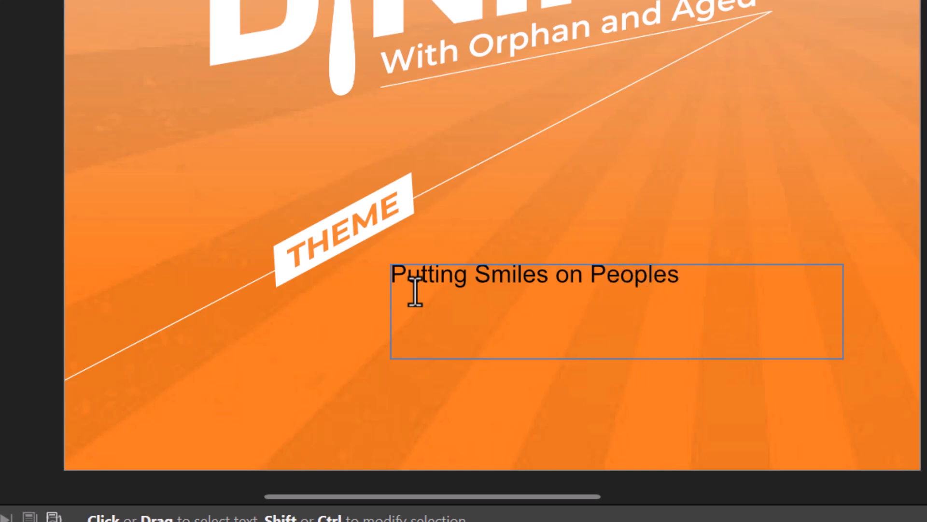
key("BackSpace")
type("'s Fac")
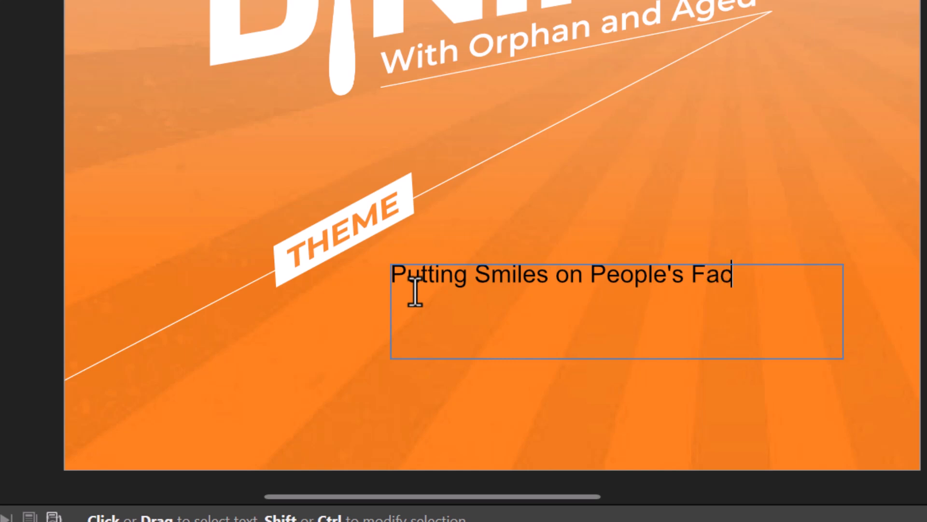
type("es is our ")
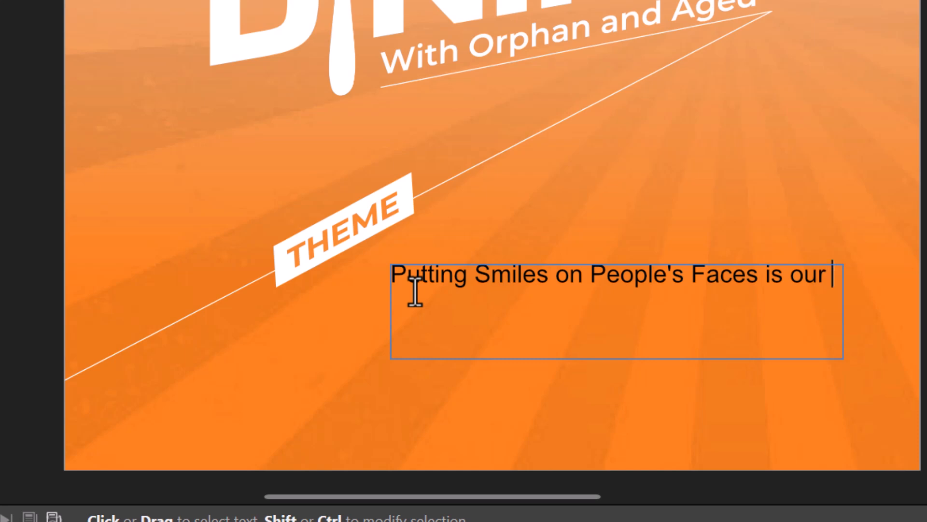
type("Achievment")
key("BackSpace")
key("BackSpace")
key("BackSpace")
key("BackSpace")
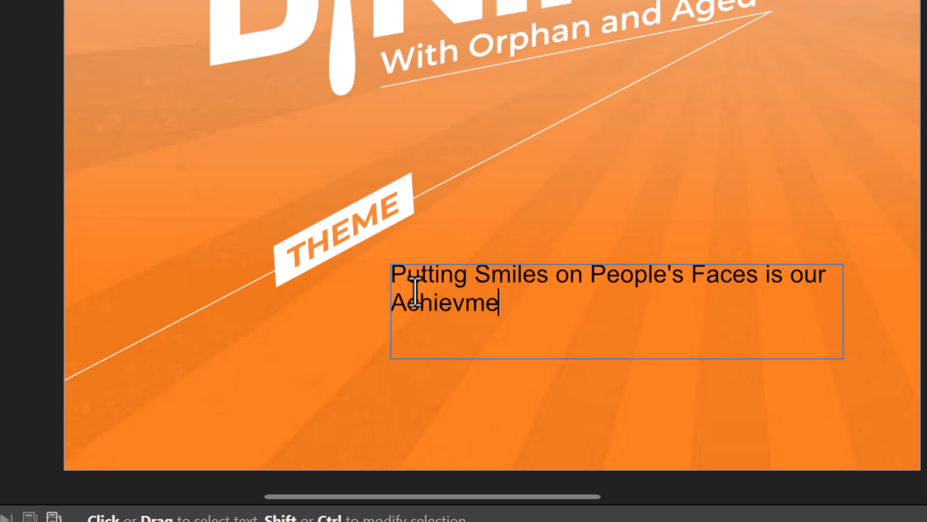
type("emn")
key("BackSpace")
key("BackSpace")
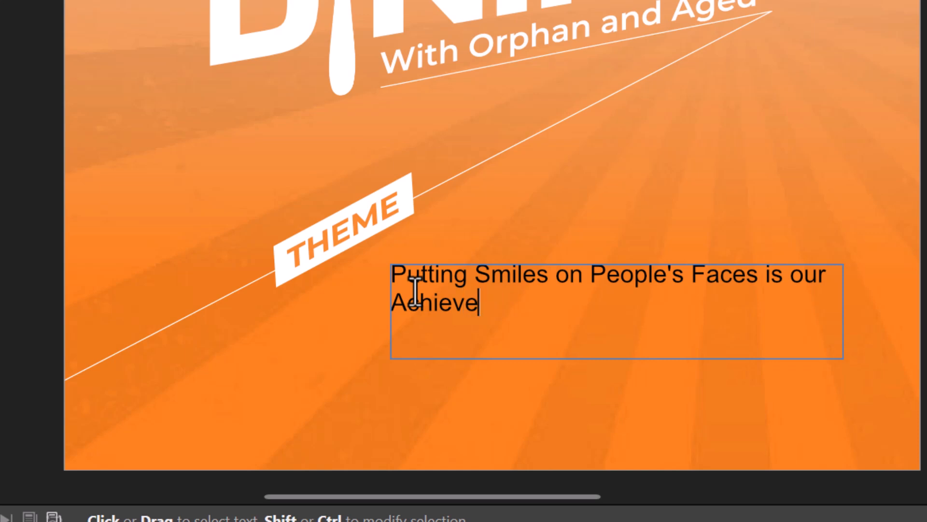
type("ment")
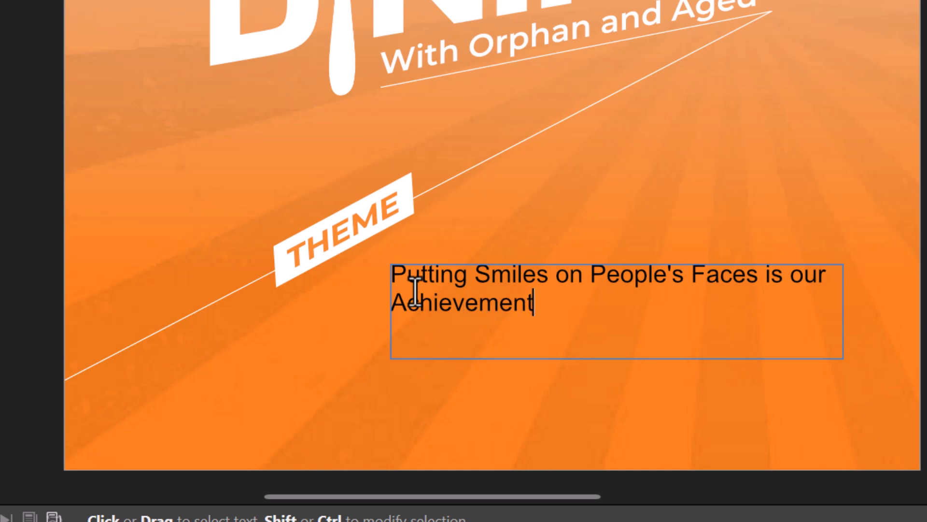
key("Escape")
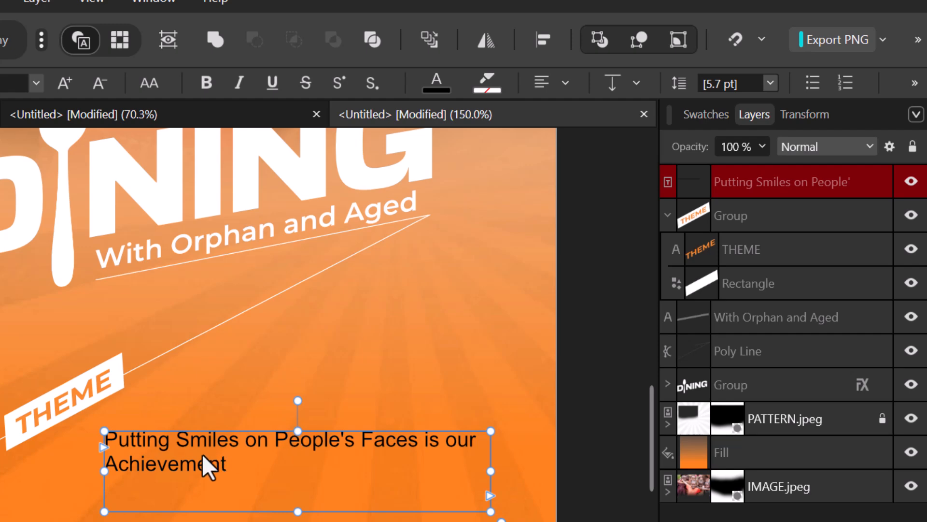
- Select all the tagline text and make it white
triple_click(207, 463)
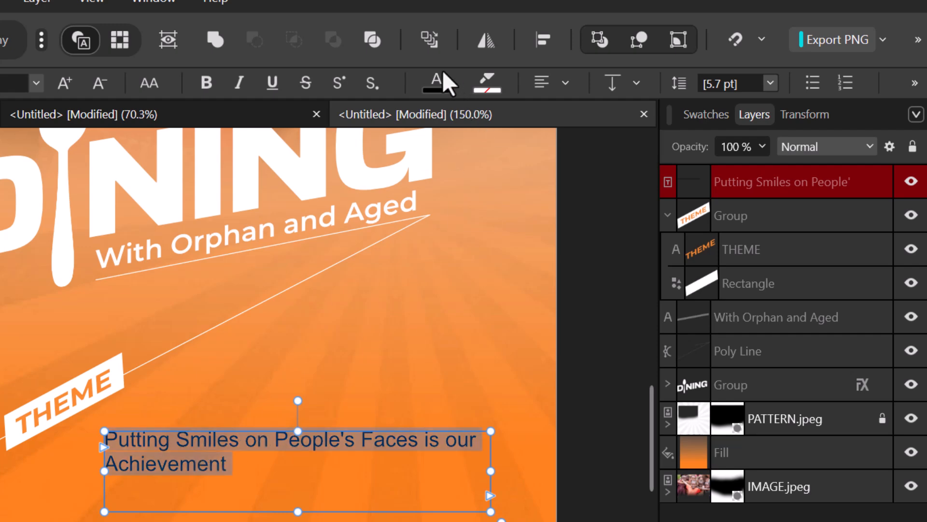
left_click(436, 86)
left_click_drag(334, 271, 268, 249)
left_click(436, 86)
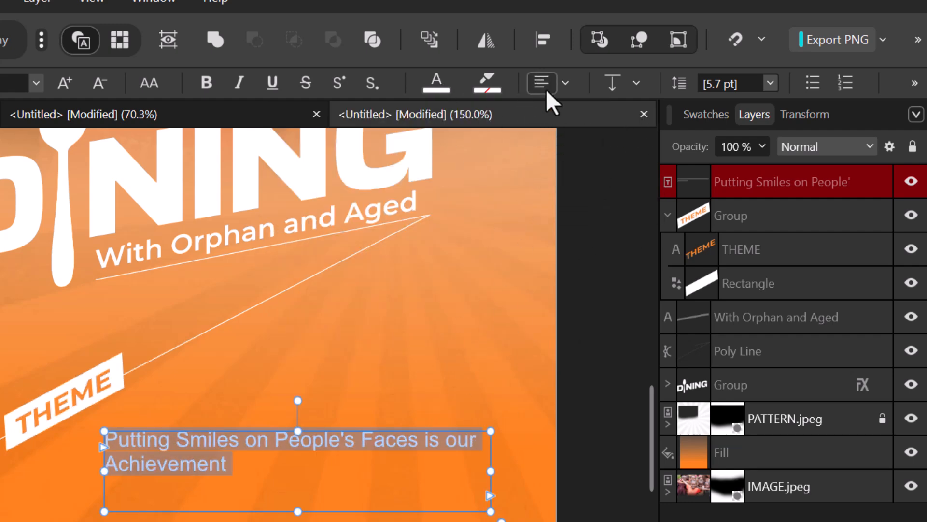
- Centre-align the tagline and narrow its frame so 'our Achievement' wraps to line two
left_click(566, 85)
left_click(618, 186)
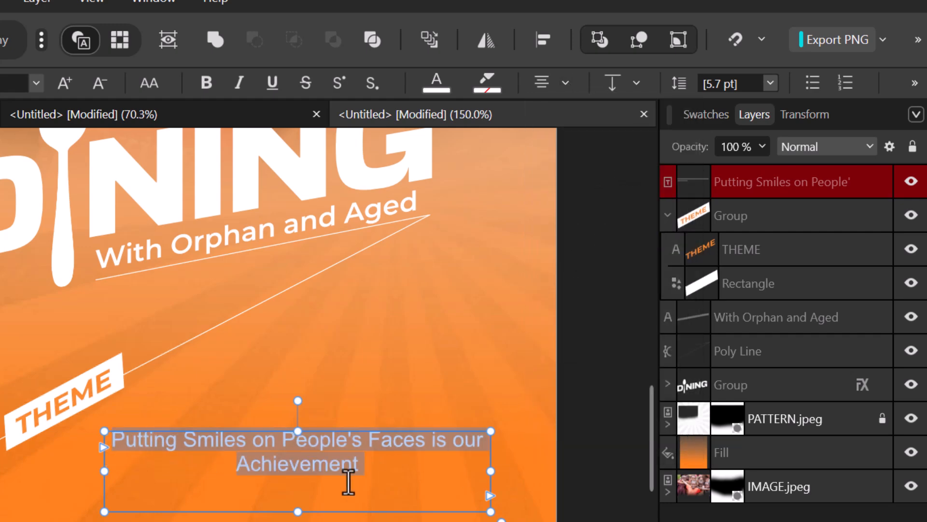
left_click_drag(492, 470, 467, 473)
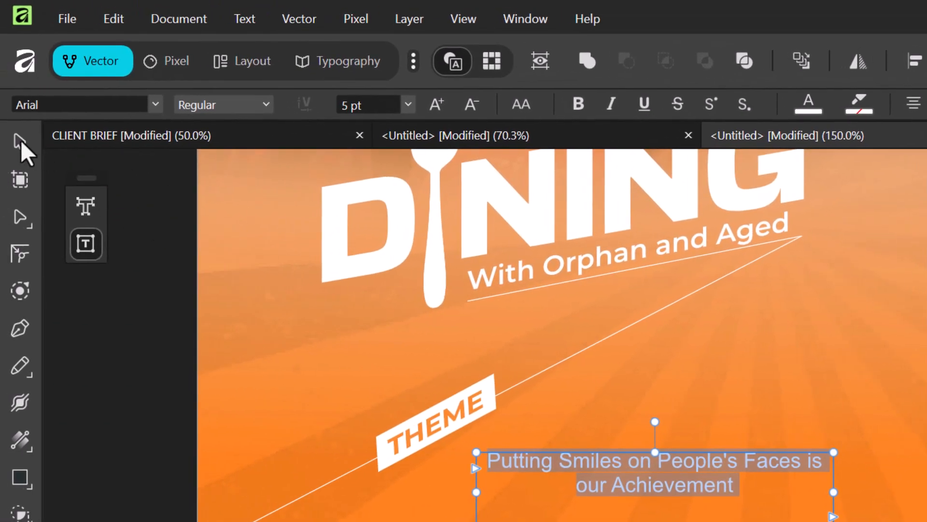
- Tilt the tagline about 27.5° to follow the diagonal and move it left under THEME
left_click(23, 145)
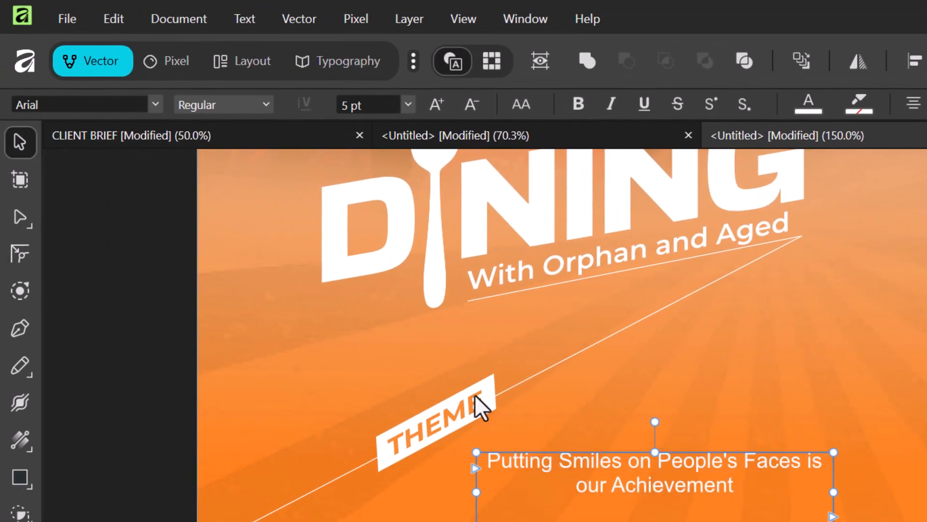
left_click_drag(716, 460, 632, 457)
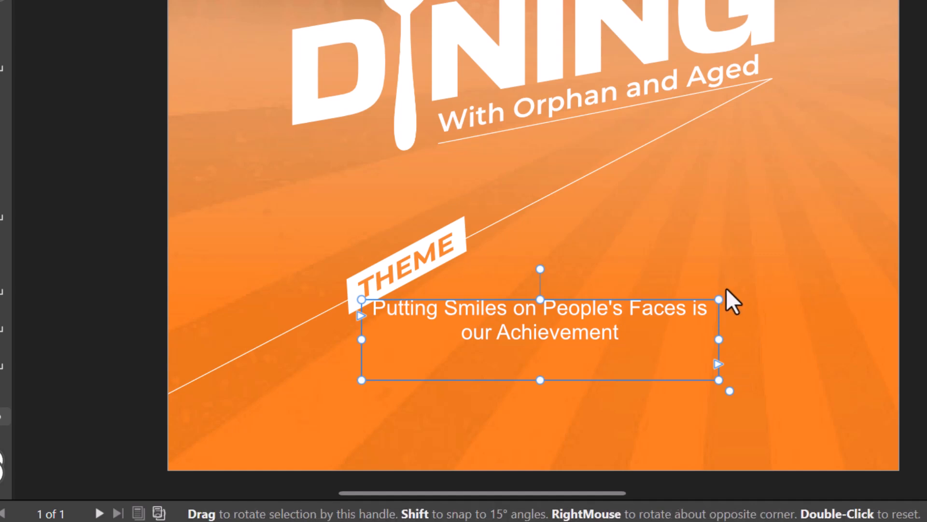
left_click_drag(723, 285, 700, 200)
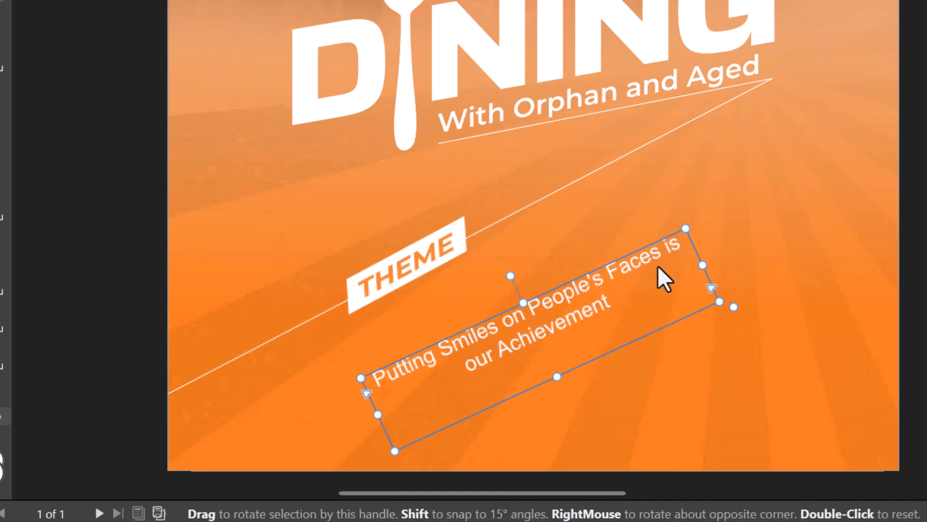
left_click_drag(599, 313, 502, 298)
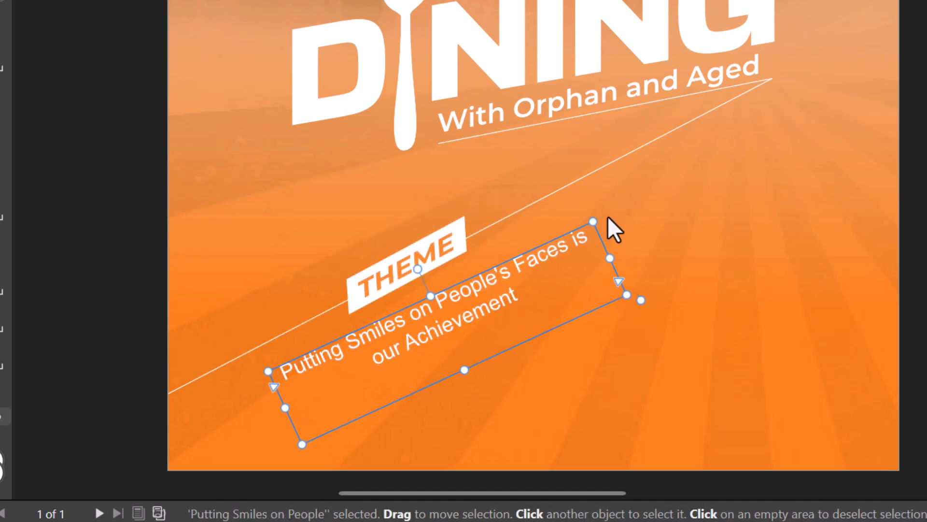
left_click_drag(601, 212, 599, 205)
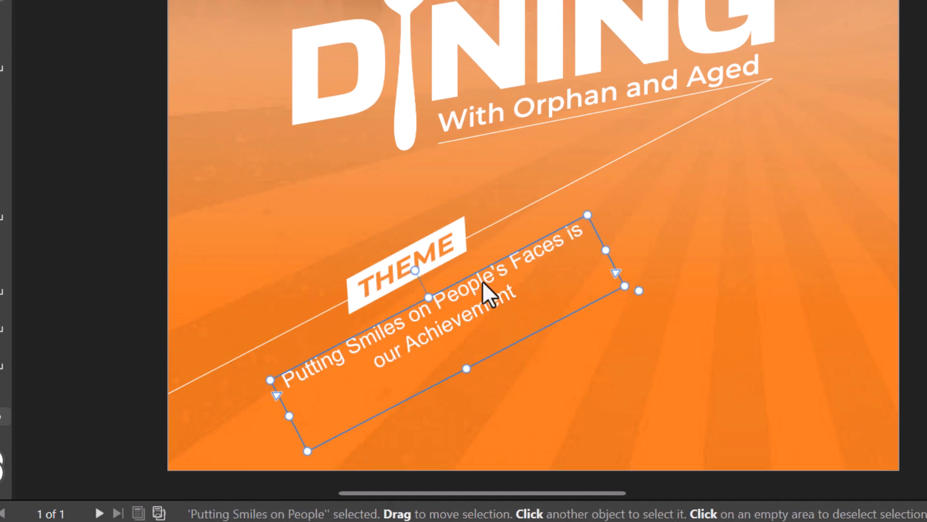
mouse_move(476, 278)
left_mouse_down()
mouse_move(460, 286)
mouse_move(463, 277)
left_mouse_up()
left_click(709, 243)
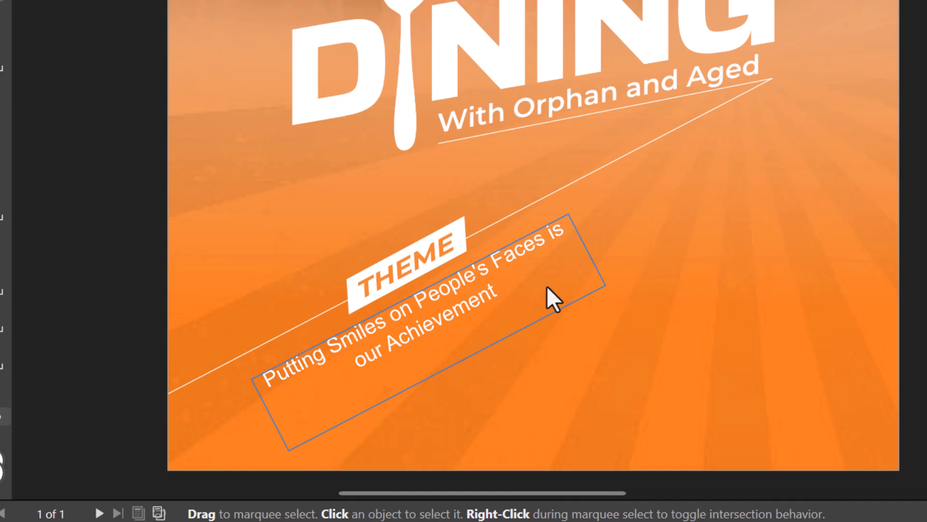
- Hide the text flow indicators by unchecking Text Flow under View > Show
left_click(581, 242)
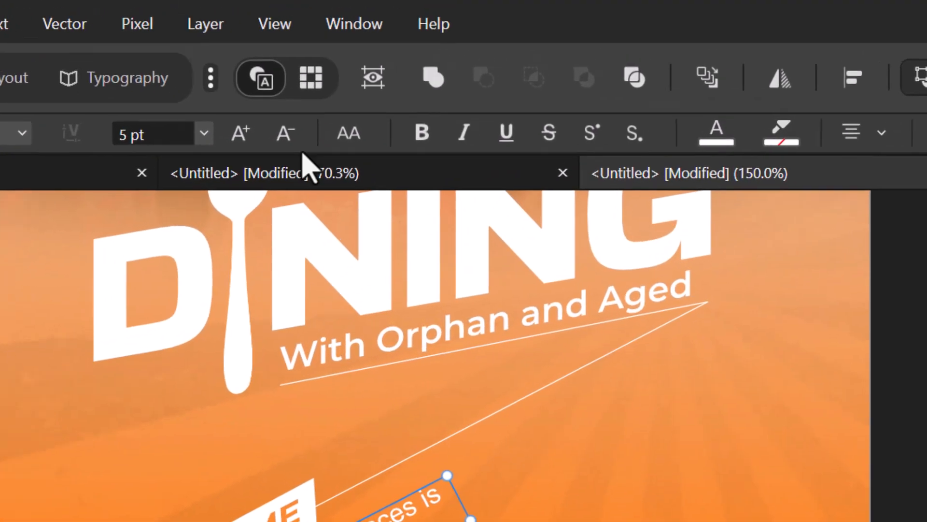
left_click(277, 27)
mouse_move(392, 180)
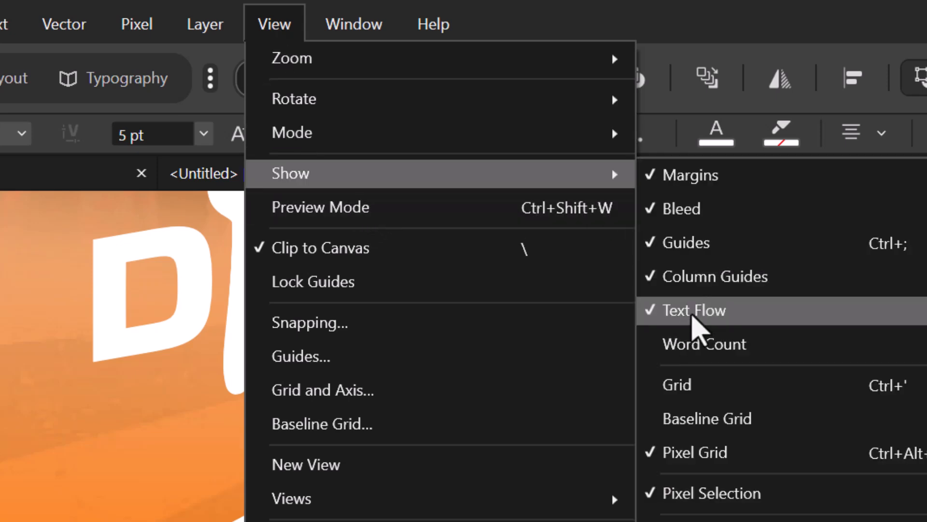
left_click(692, 314)
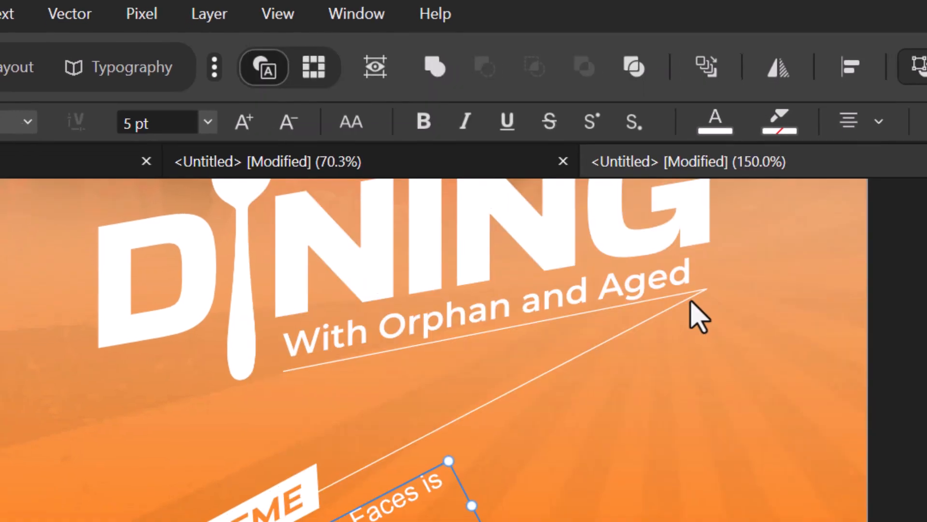
left_click(619, 446)
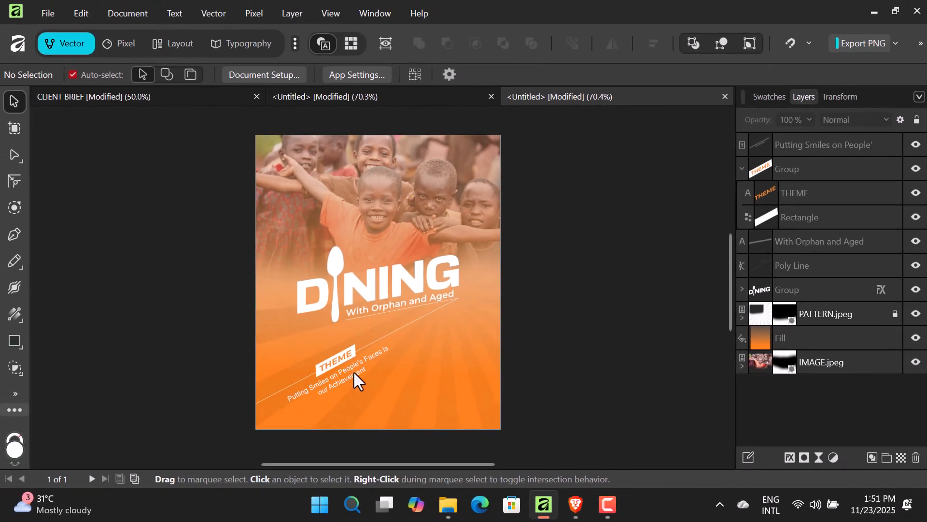
- Change the tagline font to Montserrat from the recently used fonts
left_click(360, 372)
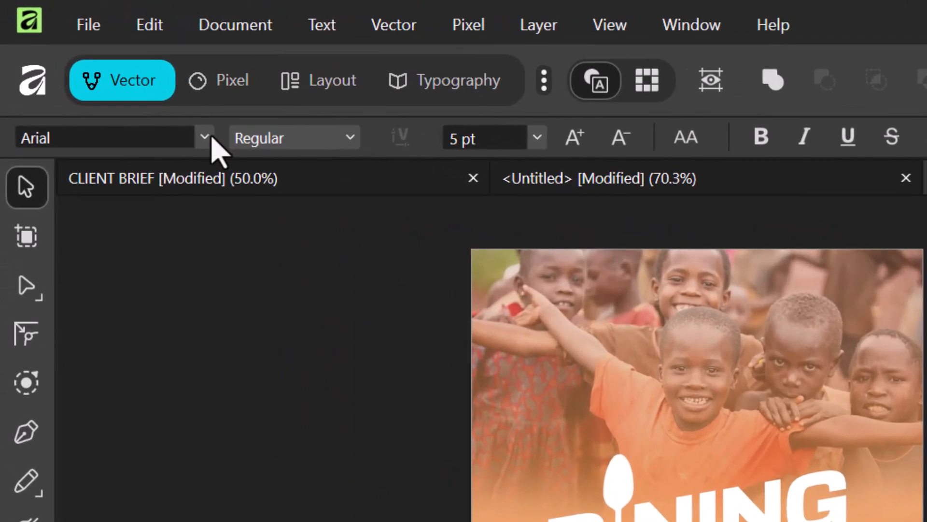
left_click(111, 74)
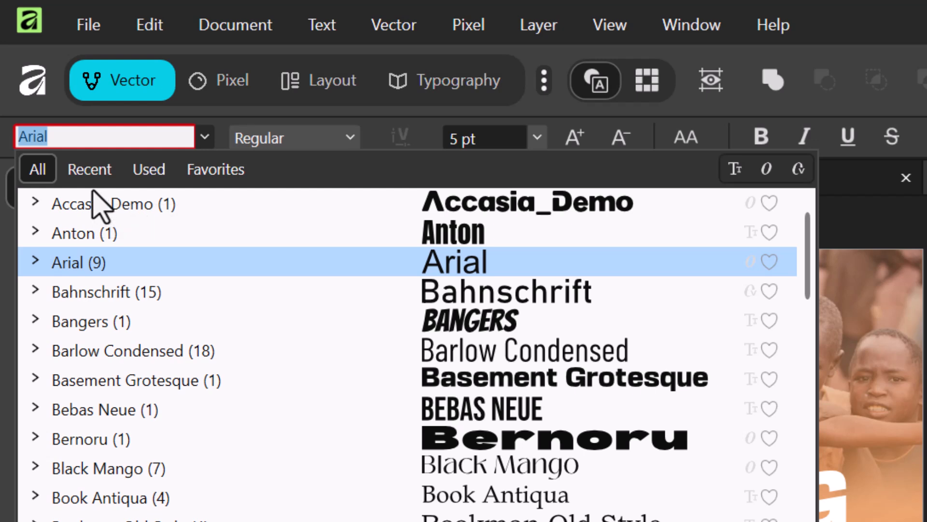
left_click(89, 169)
left_click(119, 295)
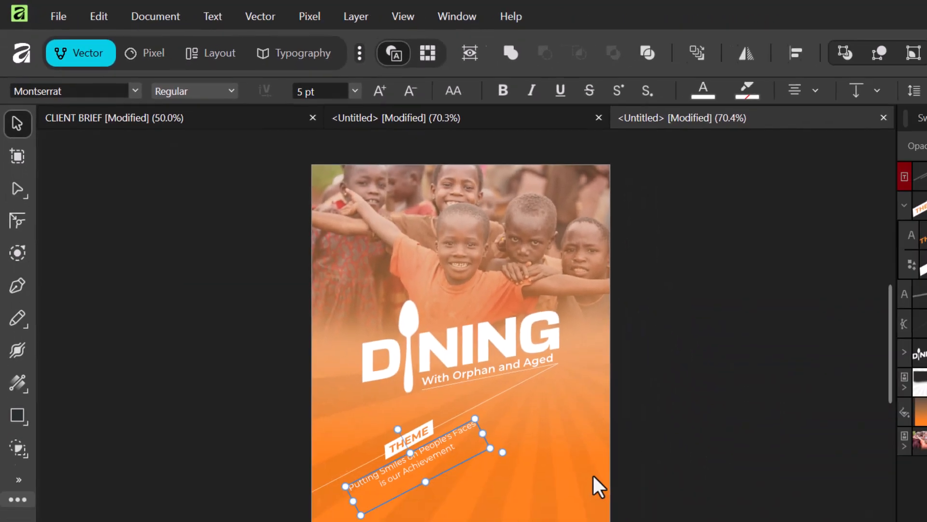
left_click(593, 476)
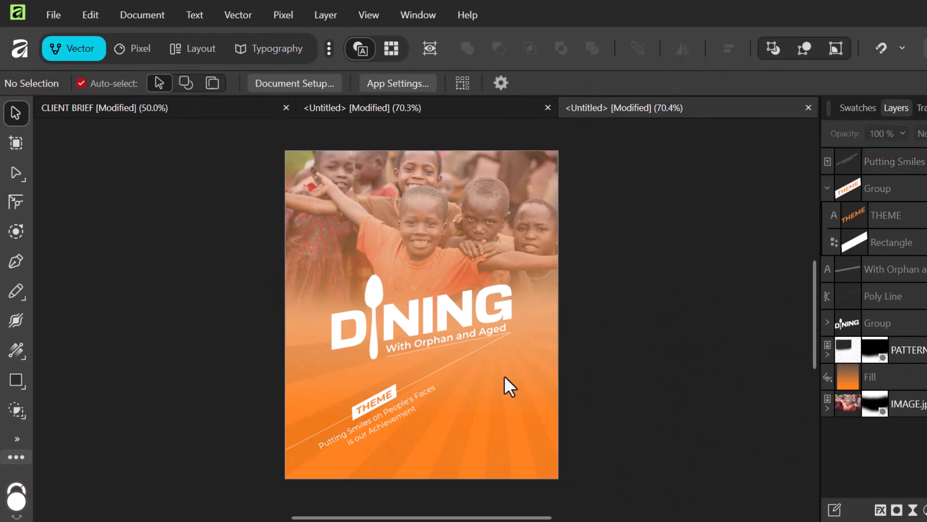
- Set the tagline's font style to Montserrat Light
left_click(396, 402)
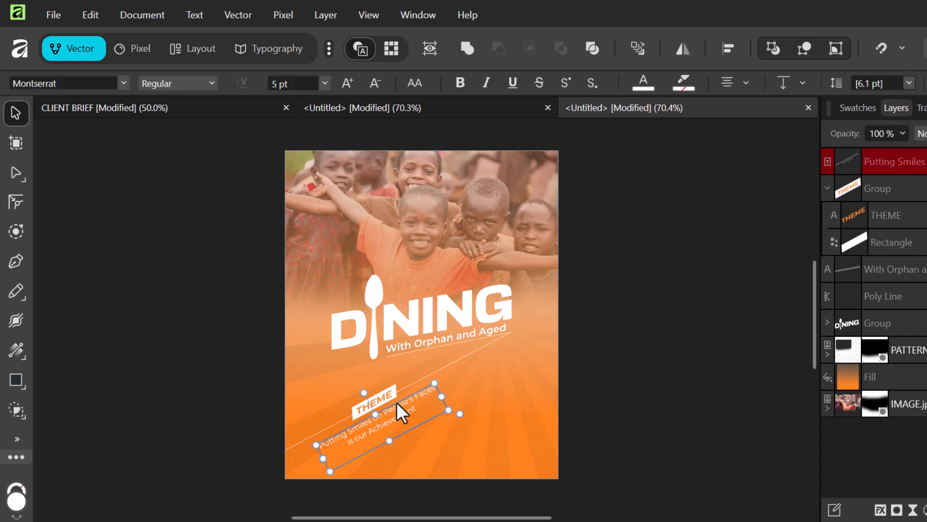
left_click(496, 373)
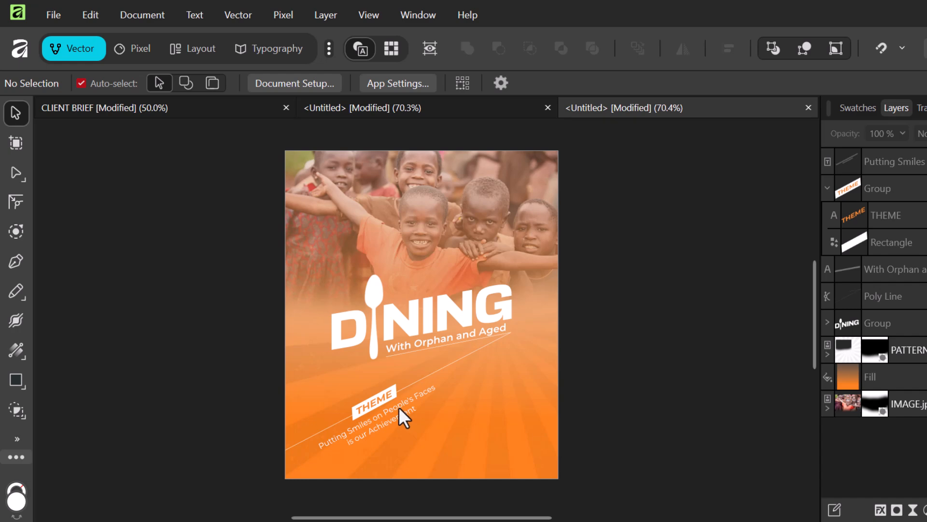
left_click(398, 406)
left_click(512, 373)
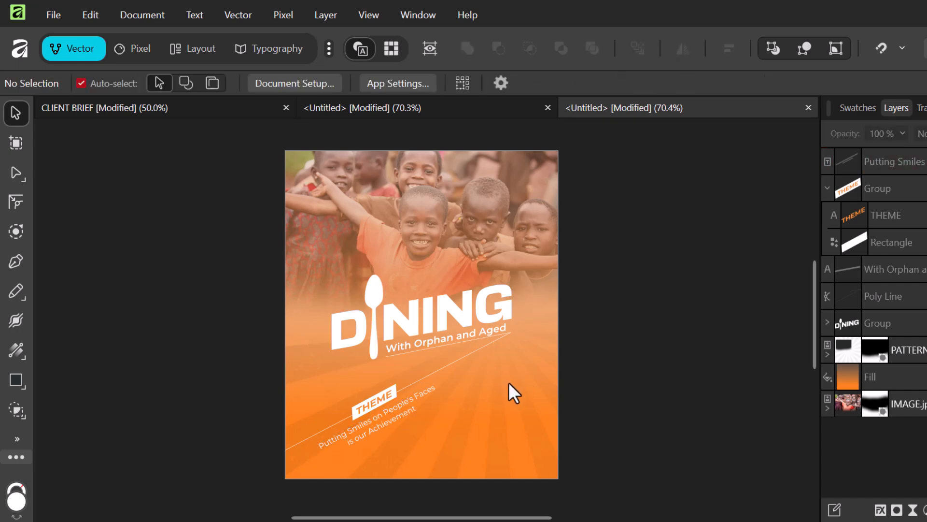
left_click(399, 413)
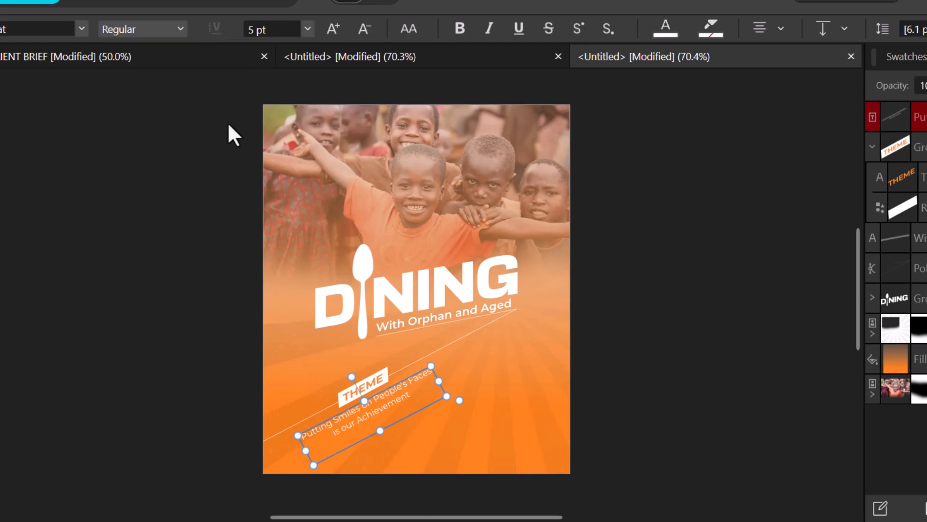
left_click(177, 28)
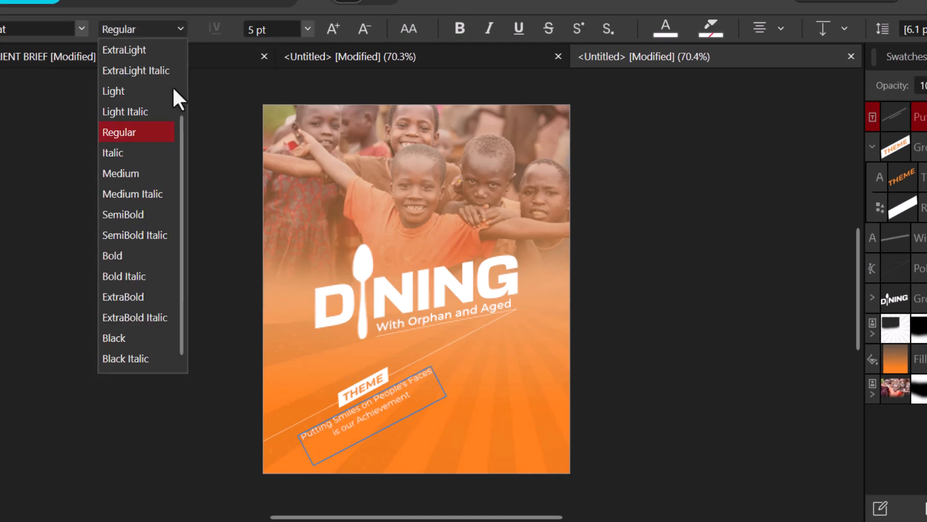
left_click(143, 93)
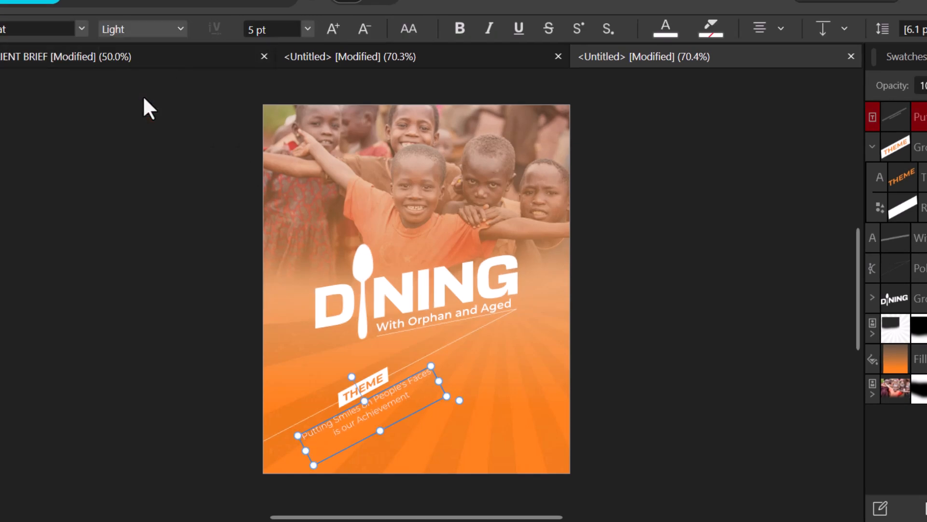
key("Escape")
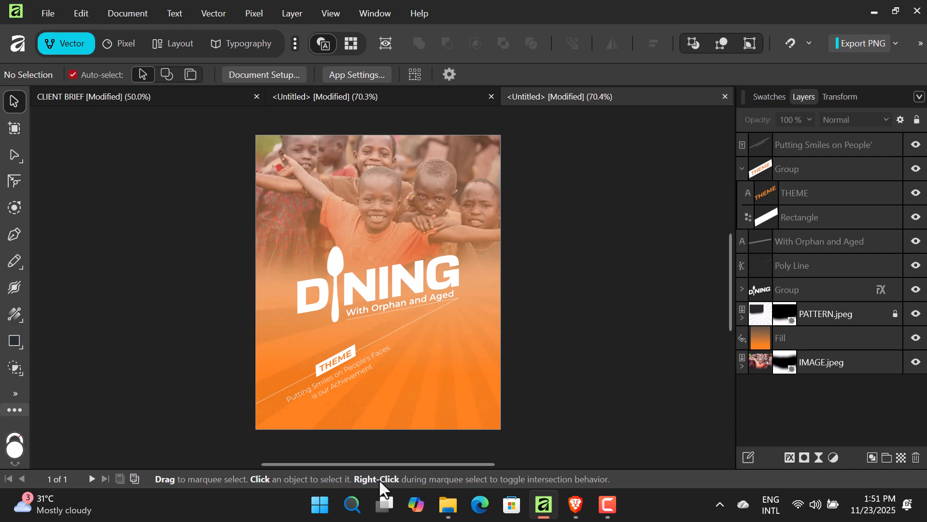
- Drag CALENDER.png from the ORPHAN FLYER folder onto the flyer, shrink it and place it below the diagonal
left_click(448, 505)
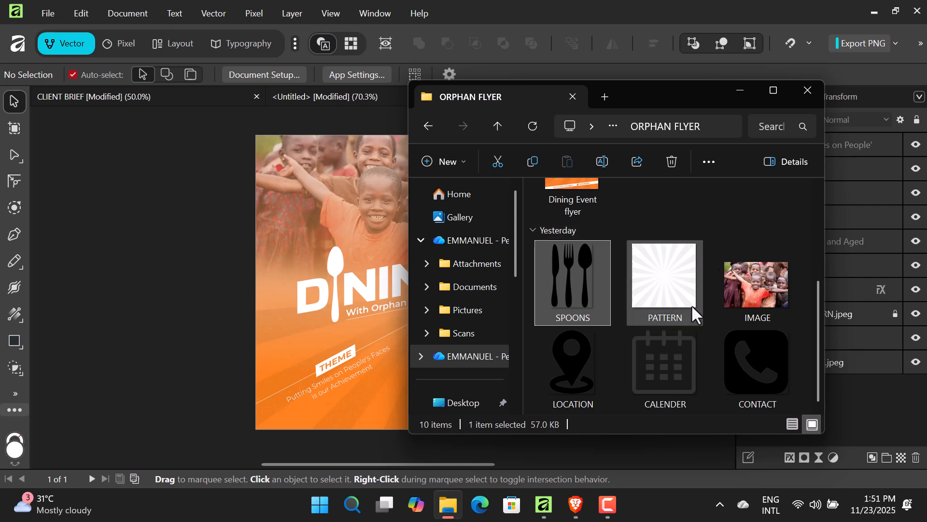
left_click_drag(693, 352, 355, 396)
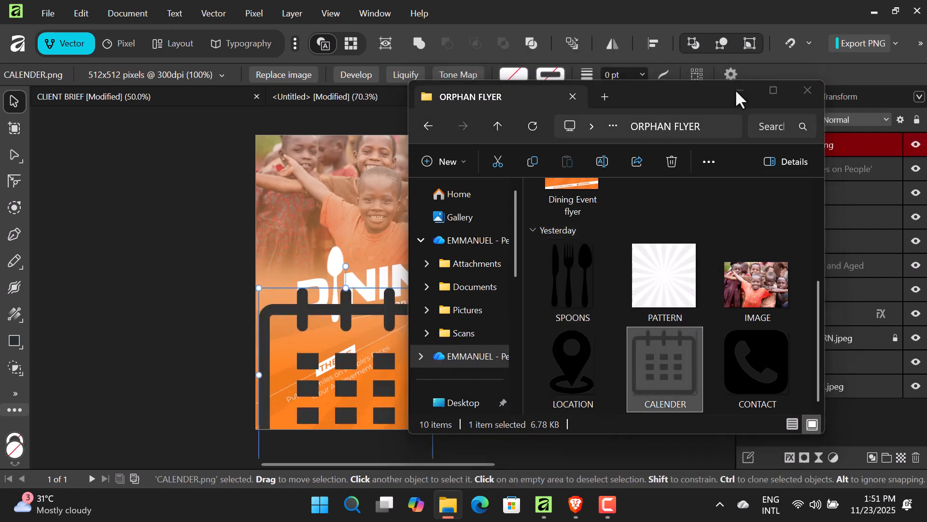
left_click(740, 92)
left_click_drag(434, 316, 459, 269)
left_click_drag(284, 328, 419, 335)
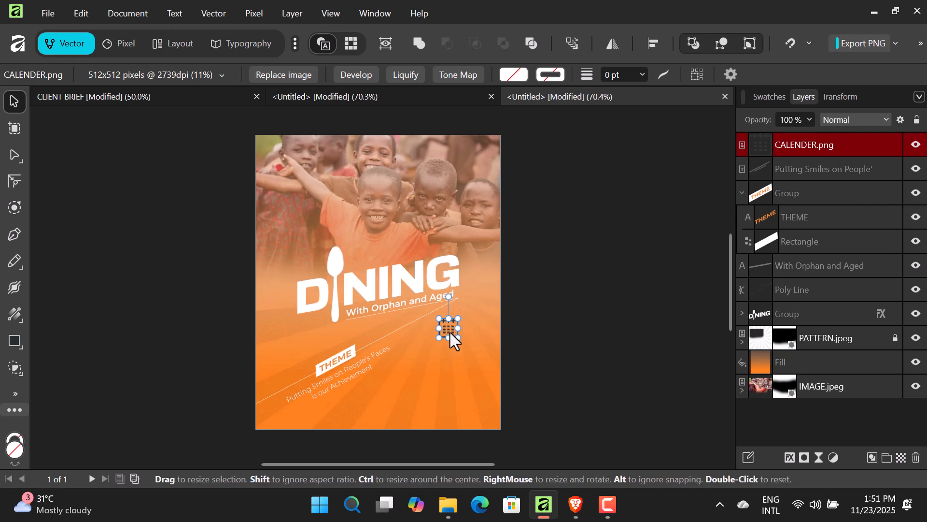
left_click_drag(451, 331, 426, 356)
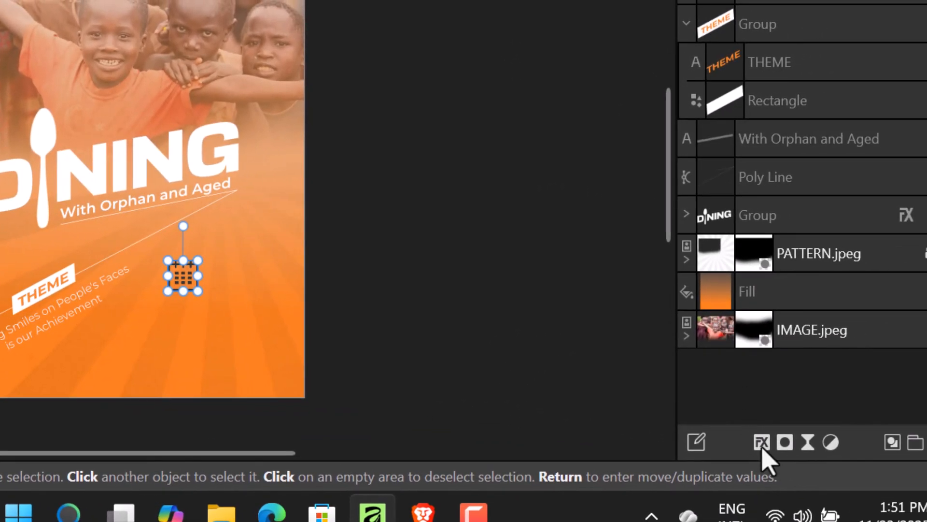
- Add a white (RGB 255) Color Overlay effect to the calendar icon, then zoom in on it
left_click(762, 443)
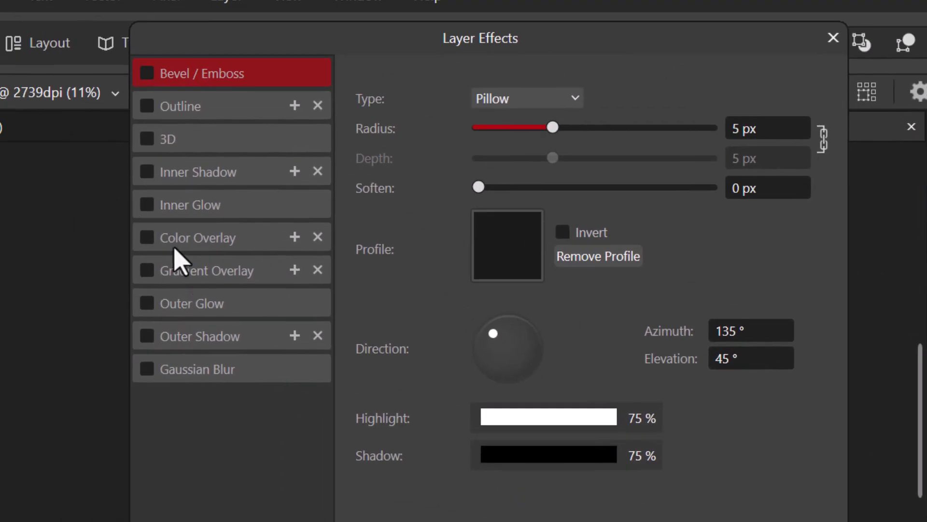
left_click(147, 237)
left_click(184, 241)
left_click(524, 170)
left_click_drag(482, 325, 315, 275)
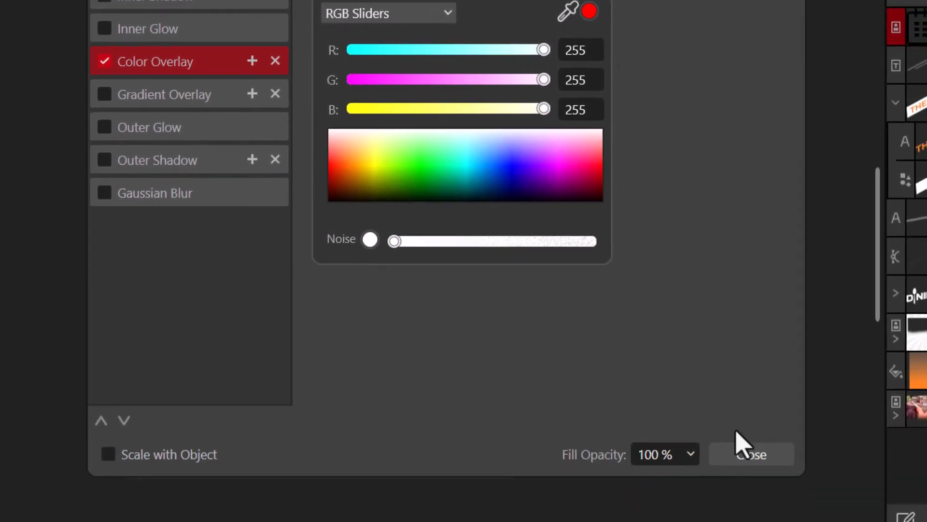
left_click(739, 444)
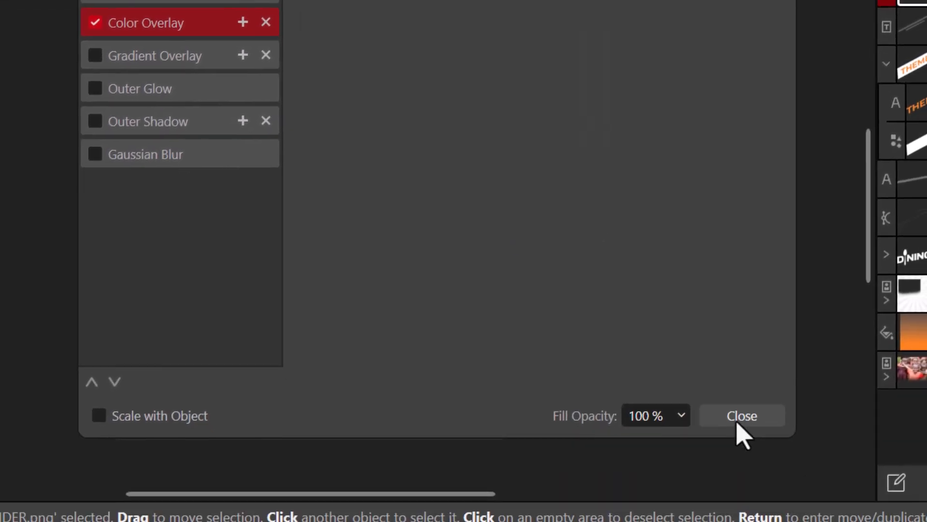
left_click(762, 459)
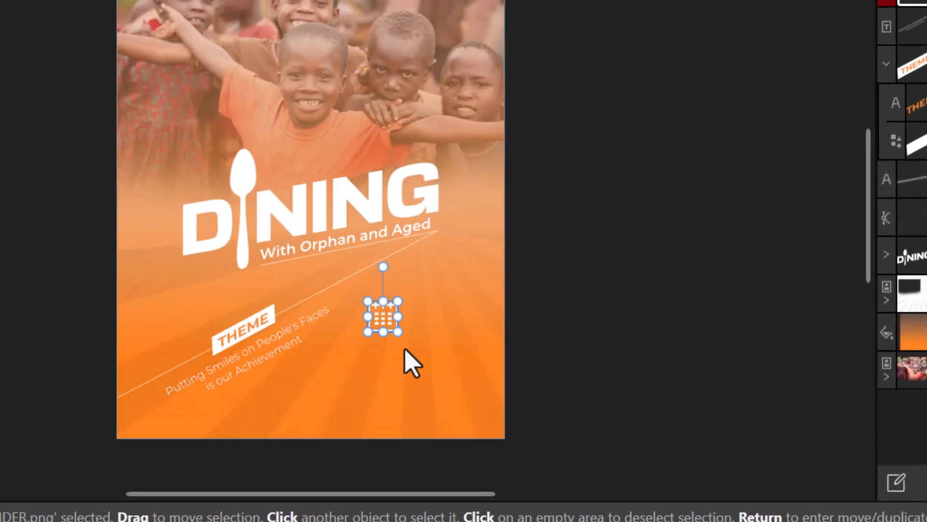
key("ctrl+plus")
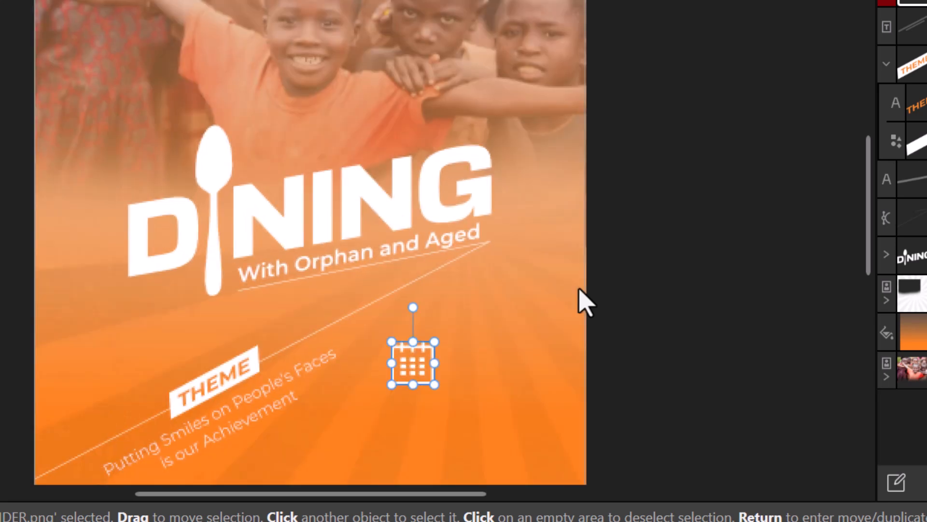
key("ctrl+plus")
key("space")
left_click_drag(584, 300, 571, 87)
- Place an empty Artistic Text object just right of the calendar icon
left_click(790, 116)
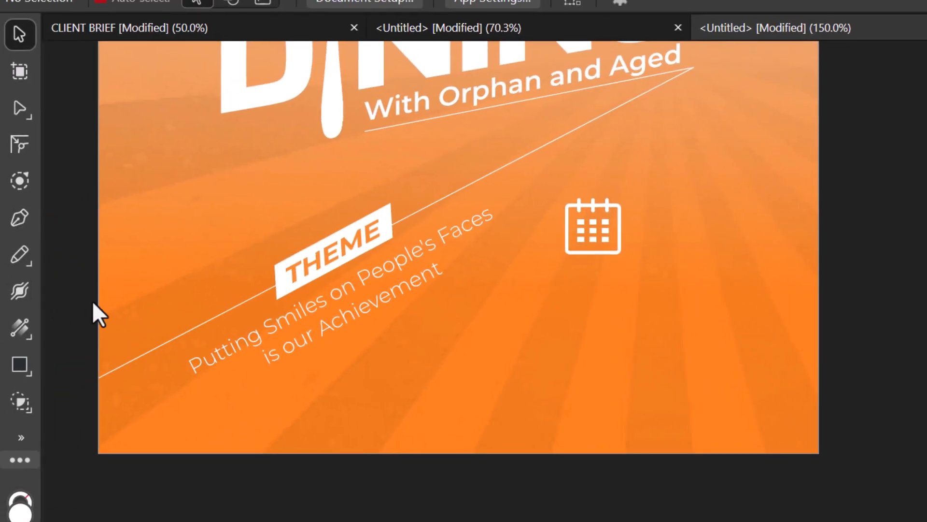
key("t")
left_click(88, 104)
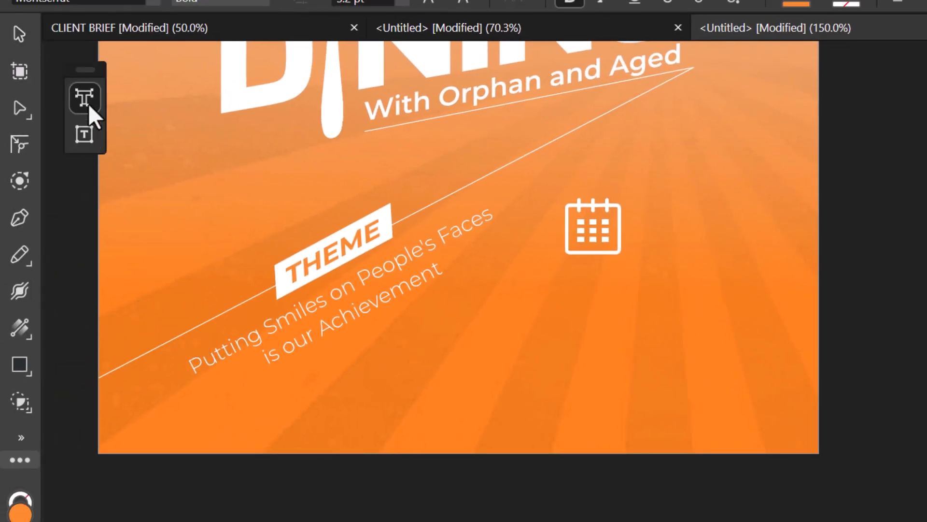
left_click(661, 198)
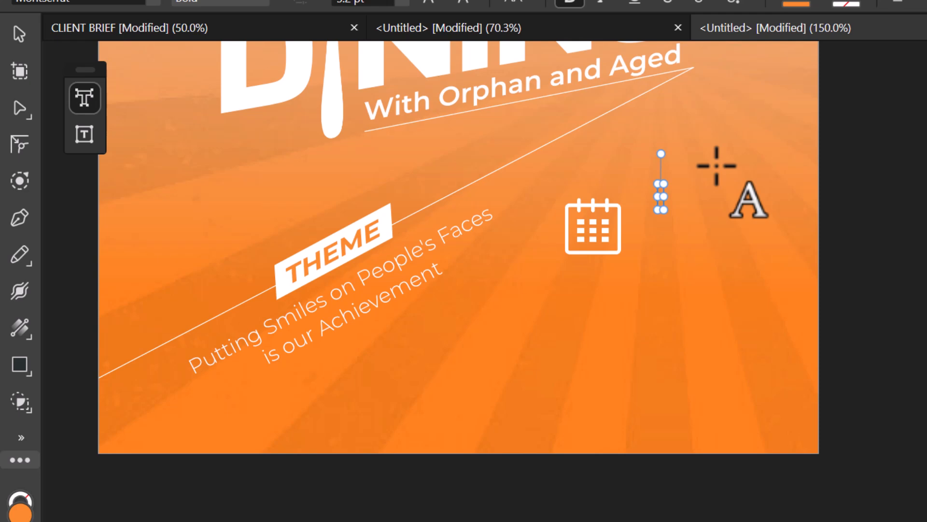
key("Escape")
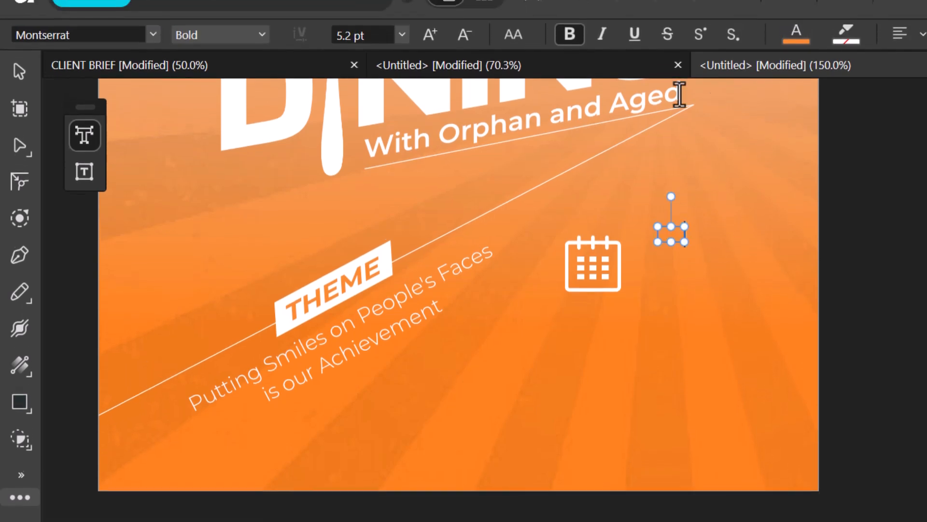
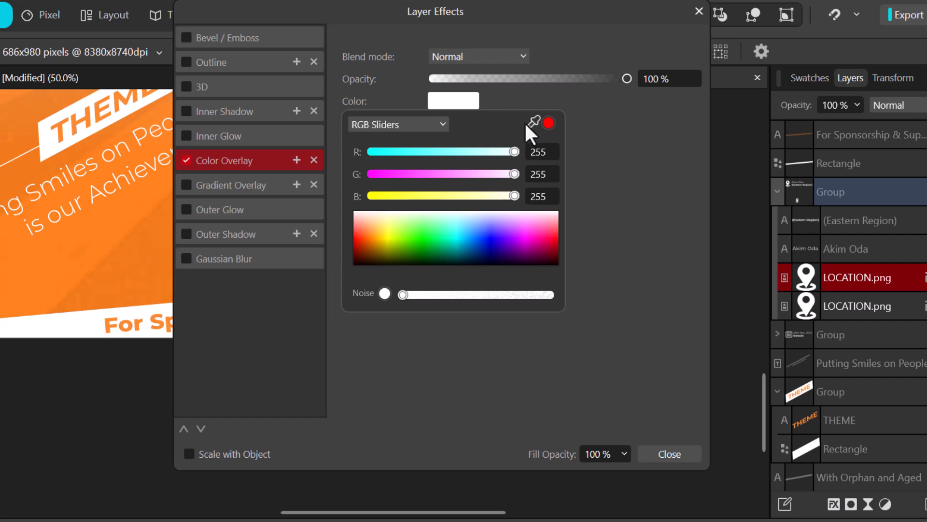
- Sample the flyer's orange into the icon copy's Color Overlay
left_click_drag(532, 123, 79, 258)
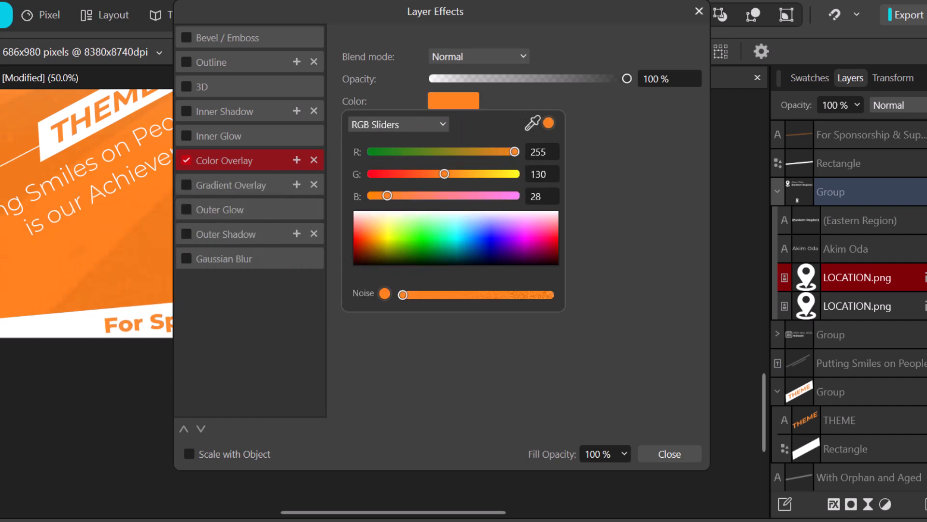
left_click(464, 103)
left_click(687, 454)
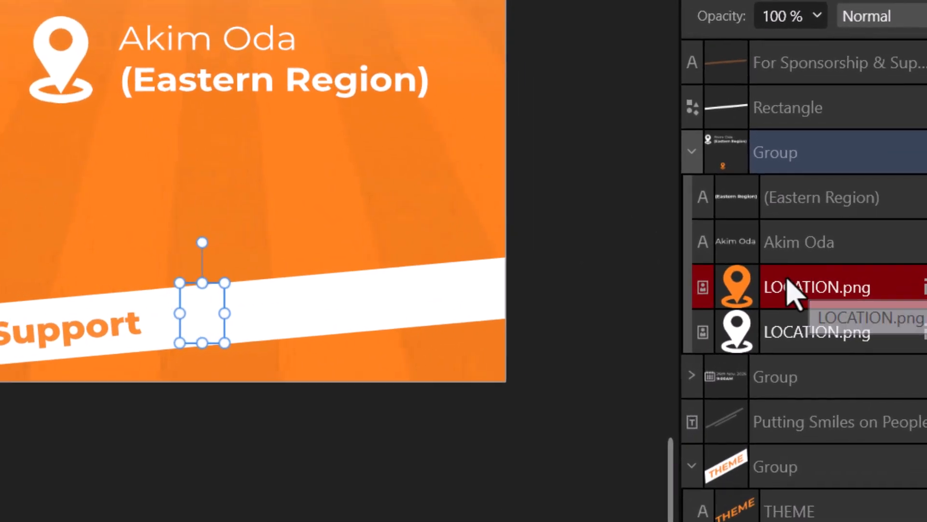
- Move the icon onto the white banner and replace it with CONTACT.png beside the sponsorship text
left_click_drag(788, 285, 794, 107)
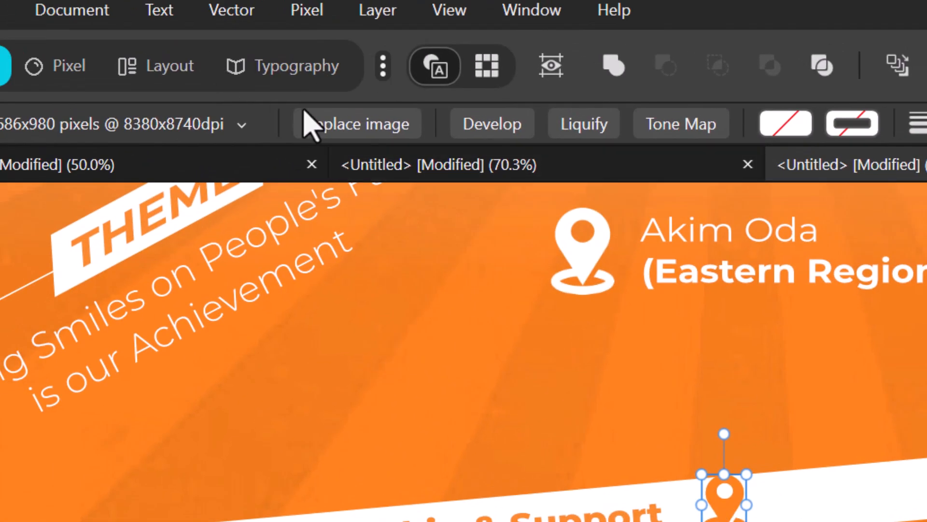
left_click(355, 124)
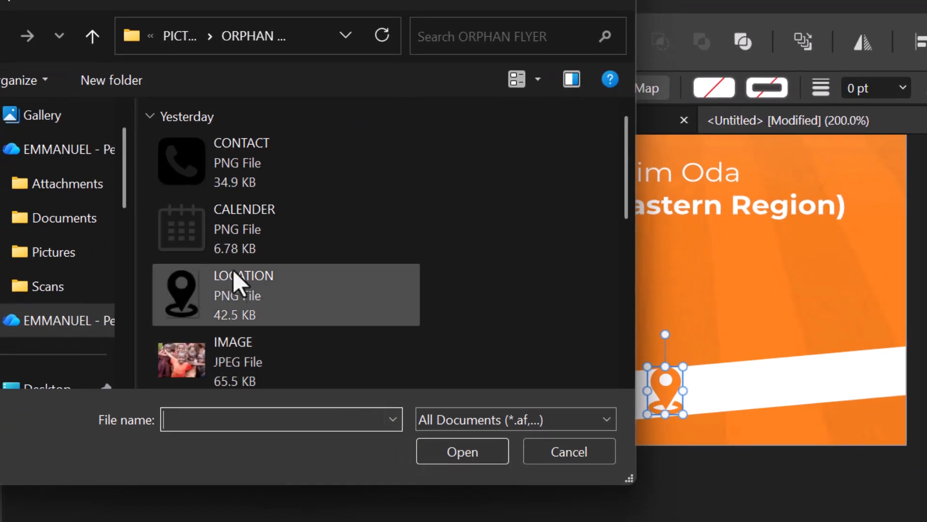
left_click(182, 164)
left_click(454, 447)
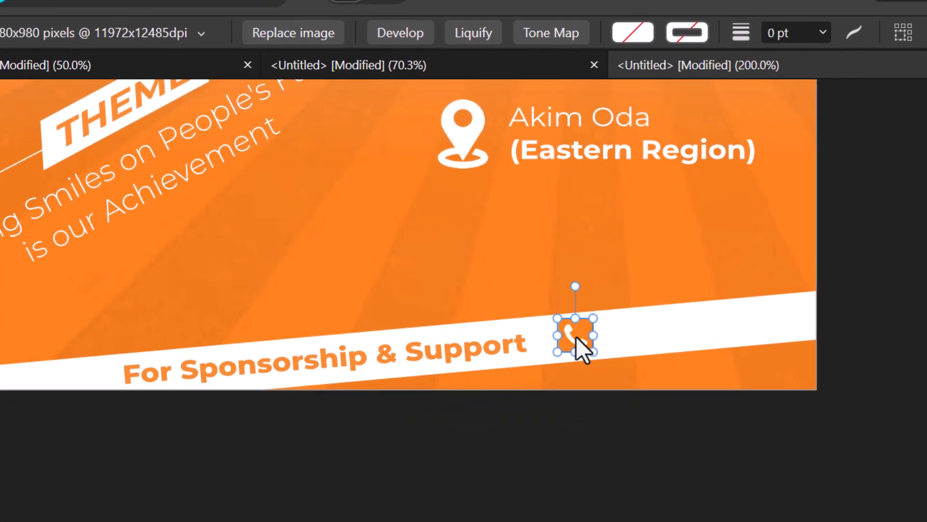
left_click_drag(576, 338, 560, 339)
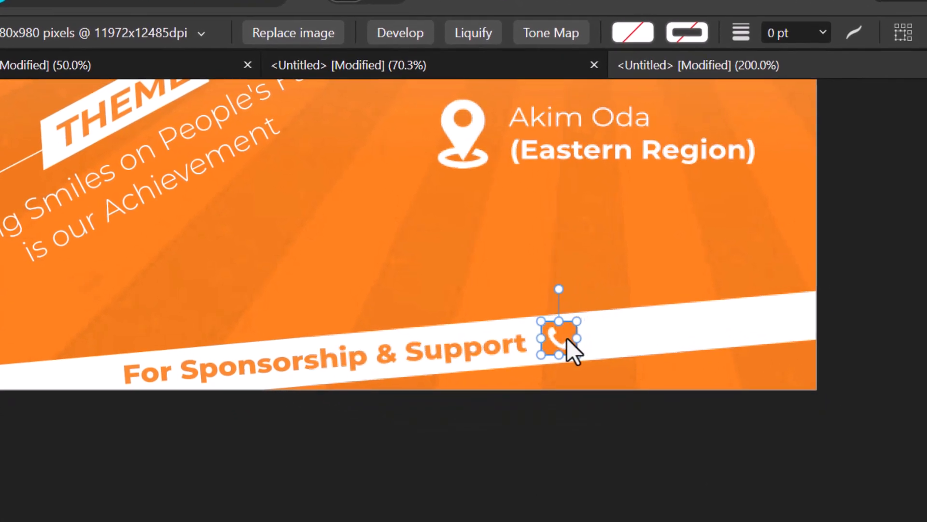
left_click(448, 356)
- Duplicate the sponsorship text beside the phone icon and retype it as the contact phone number
left_click_drag(448, 355, 747, 323)
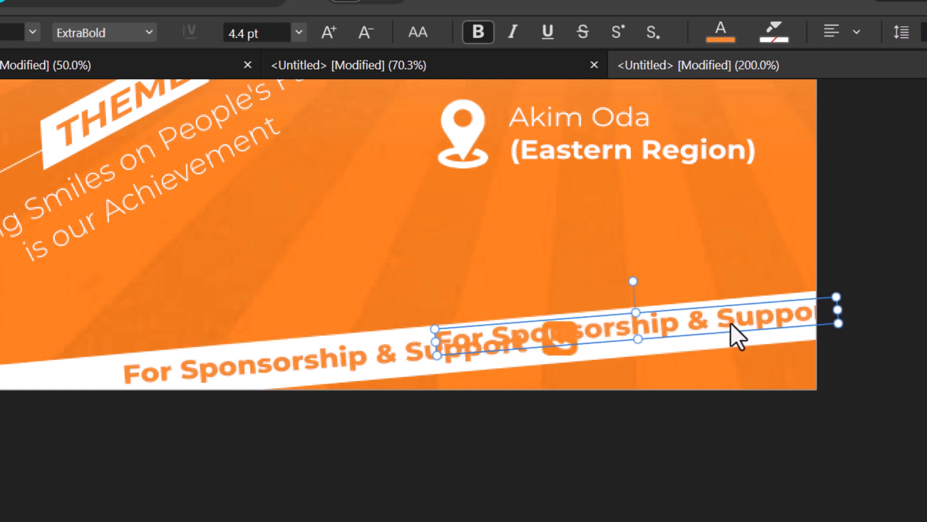
double_click(732, 323)
key("ctrl+a")
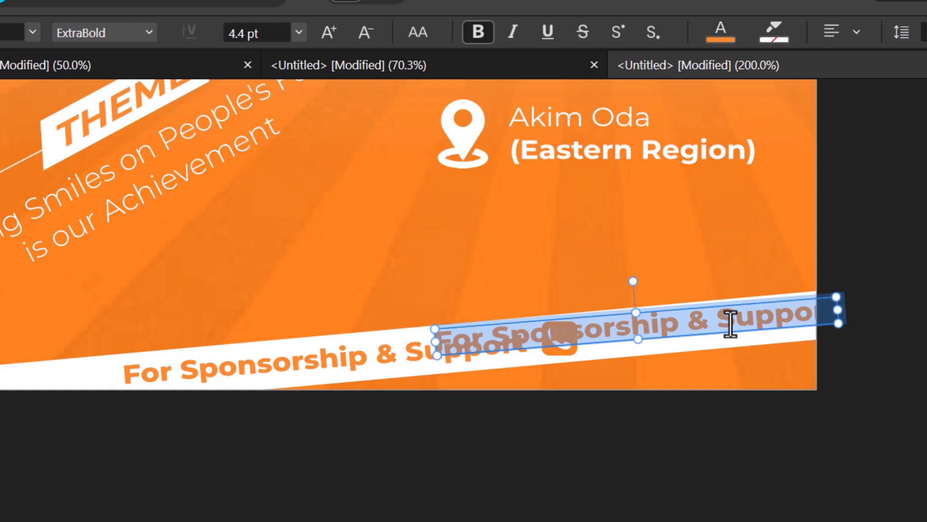
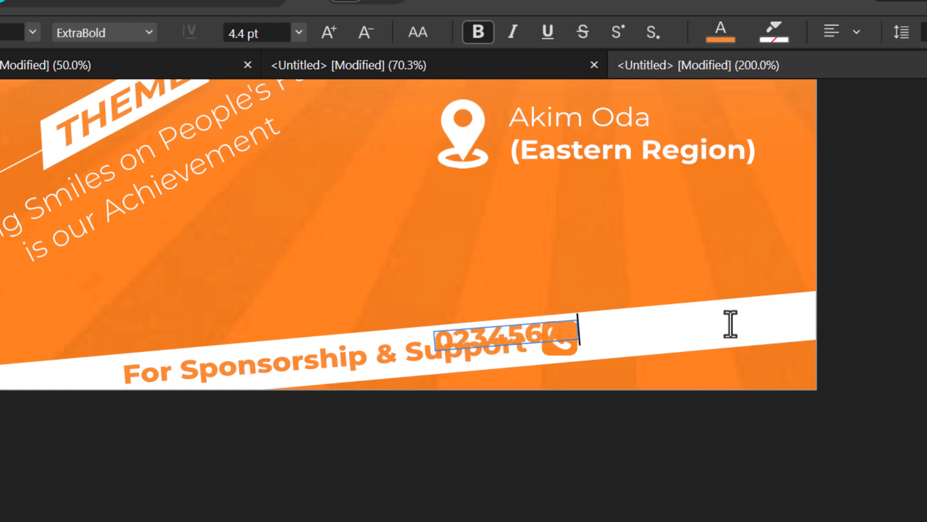
key("Escape")
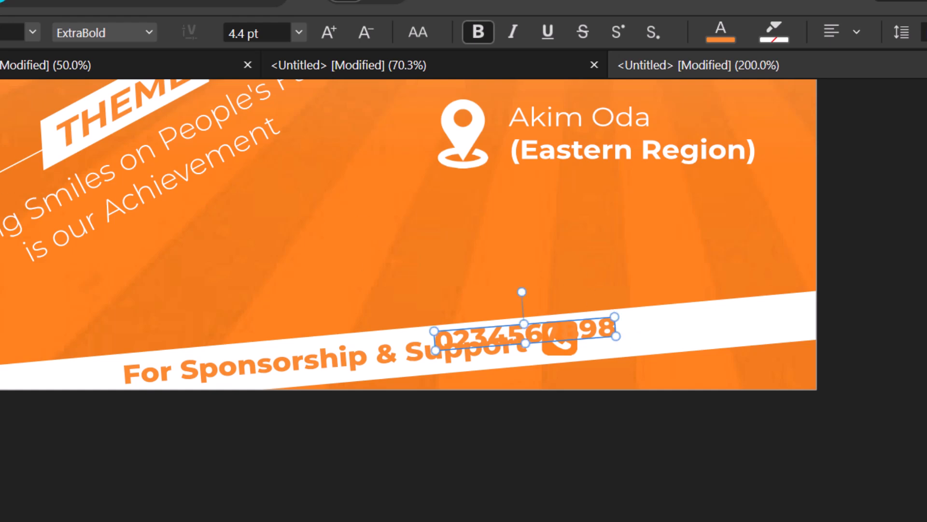
left_click_drag(506, 334, 652, 325)
left_click(673, 420)
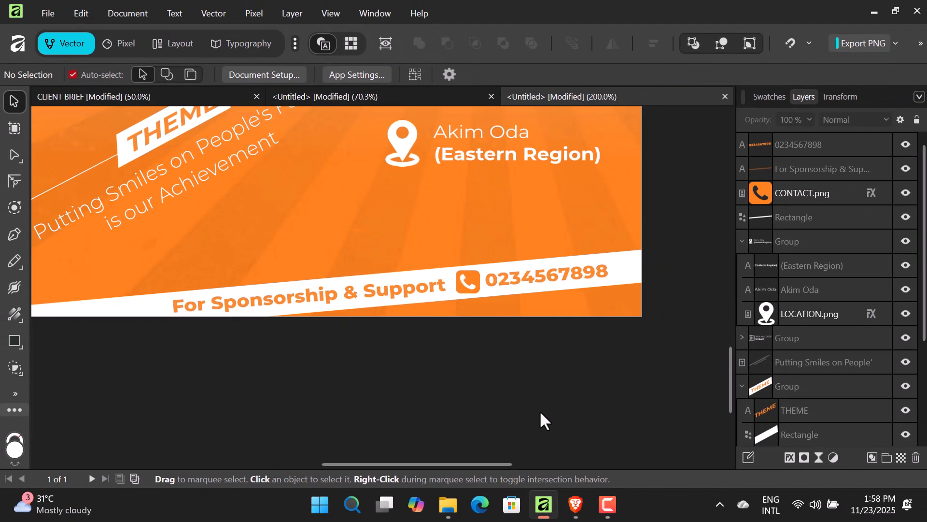
key("ctrl+0")
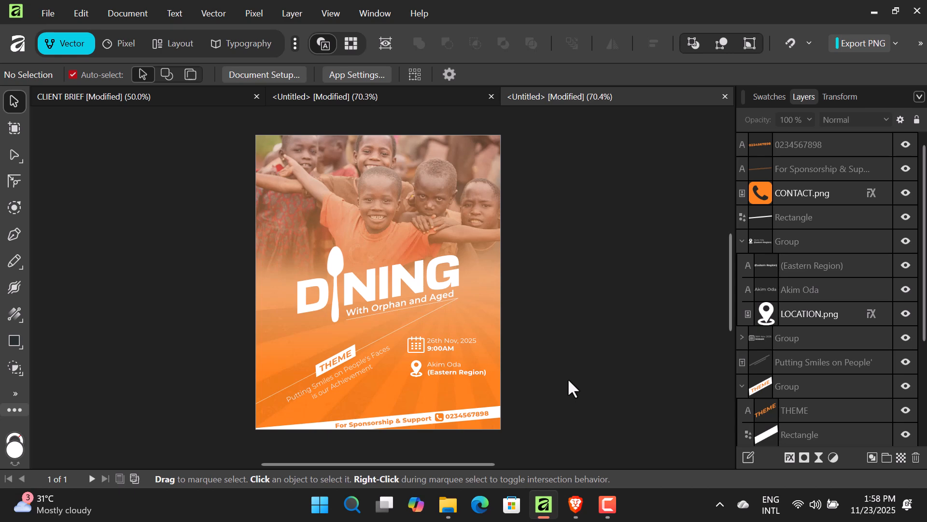
key("ctrl+1")
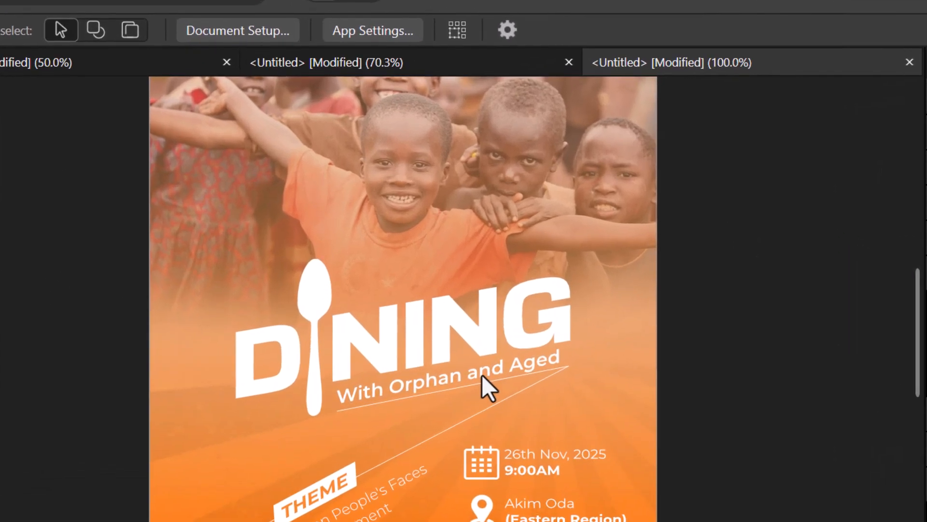
- Copy 'With Orphan and Aged' onto the photo, retype it 'Dynamic Divas', and centre it horizontally
left_click(432, 311)
left_click_drag(473, 364, 442, 153)
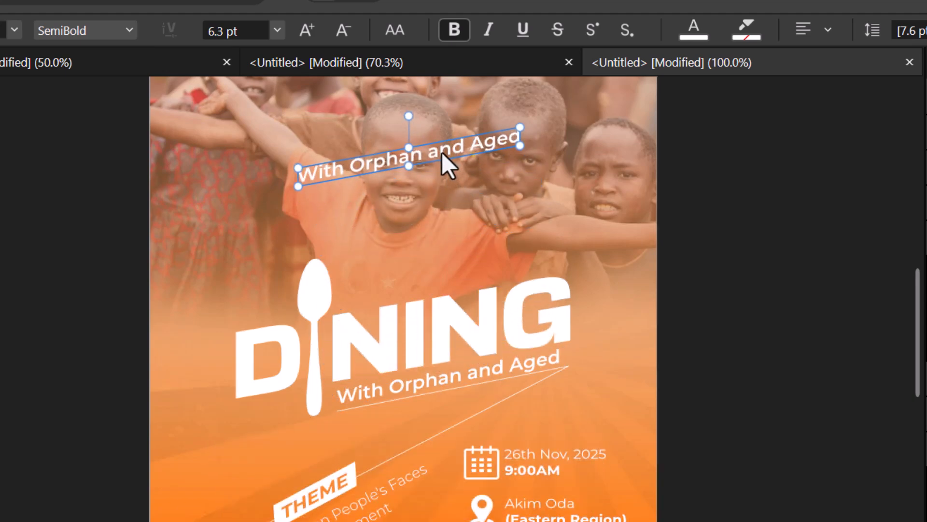
double_click(442, 153)
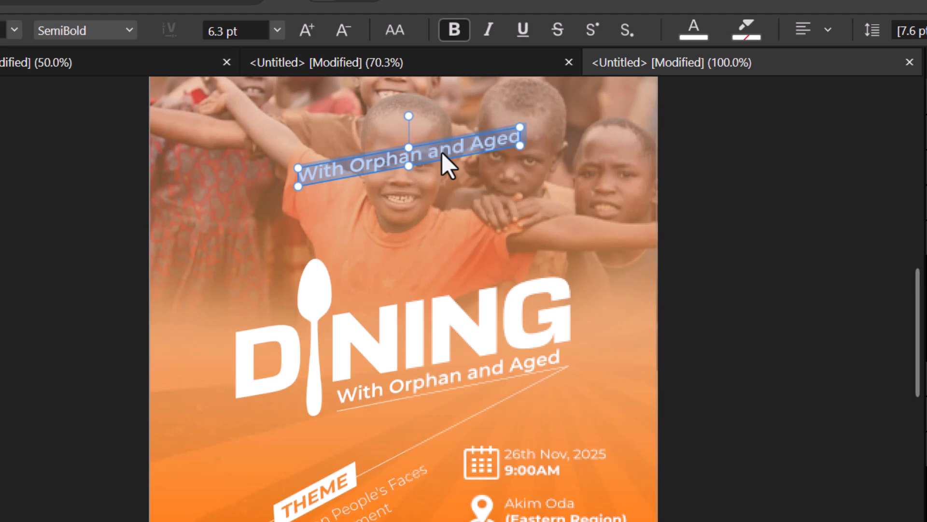
type("D")
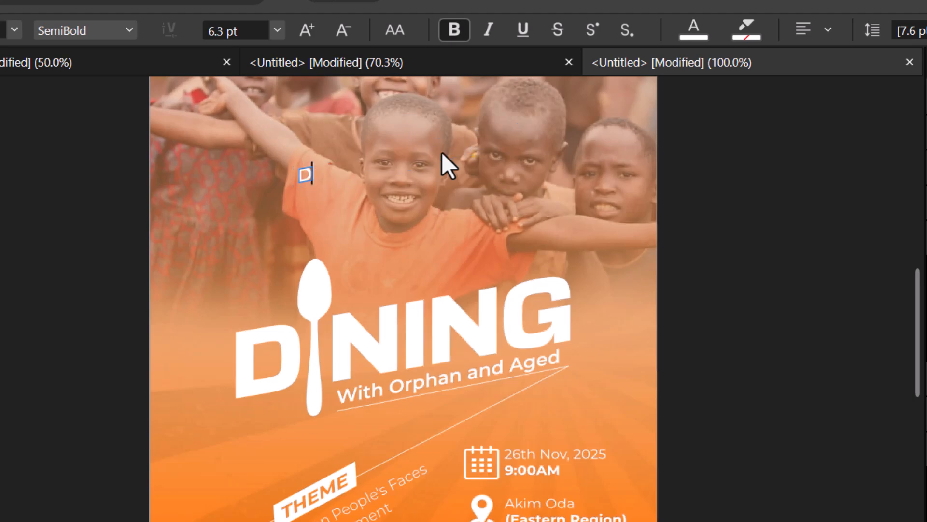
type("yna")
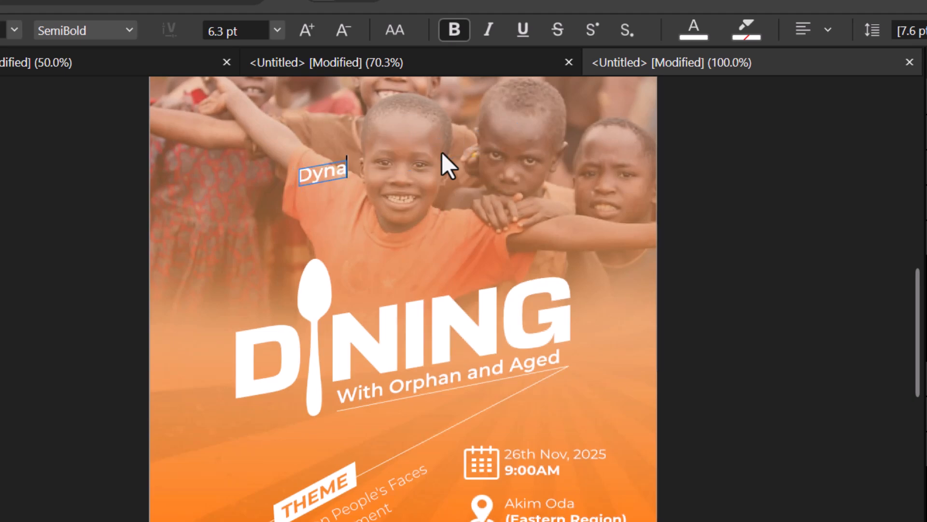
type("mic D")
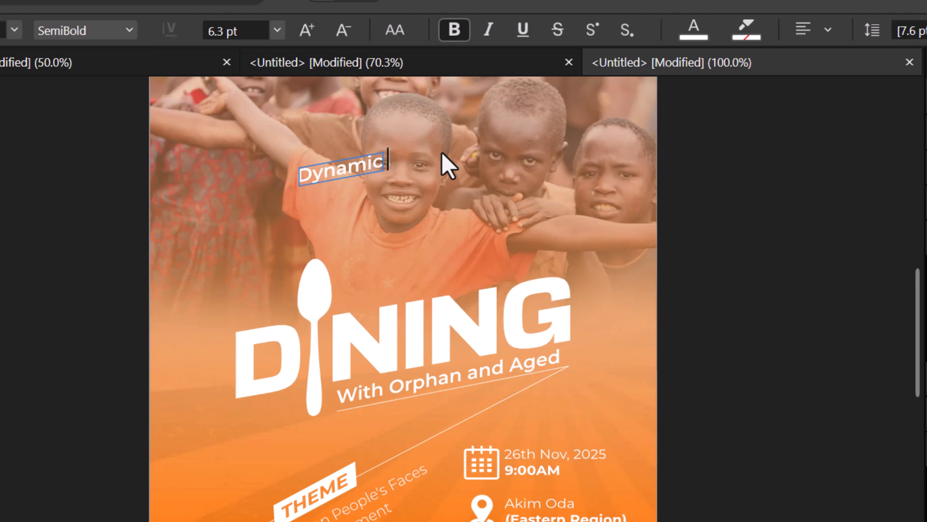
type("ivas")
key("Escape")
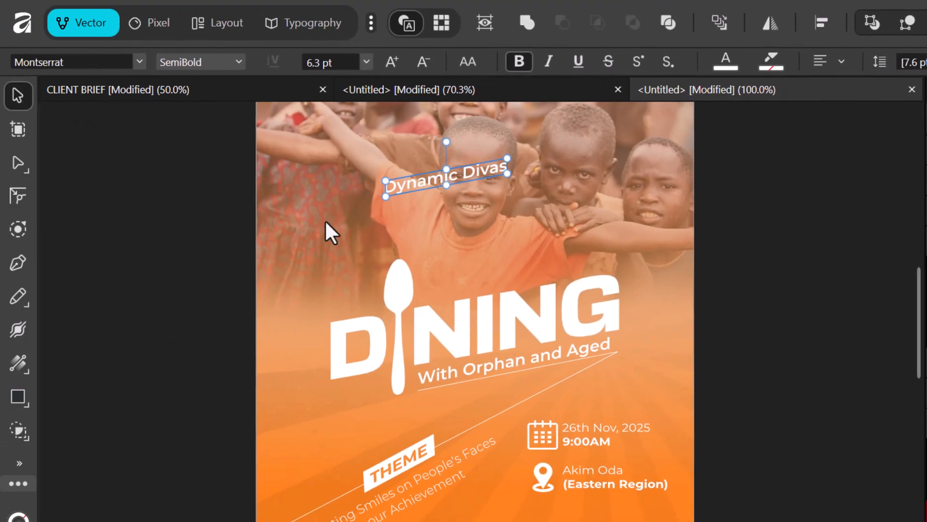
left_click(823, 24)
left_click(878, 85)
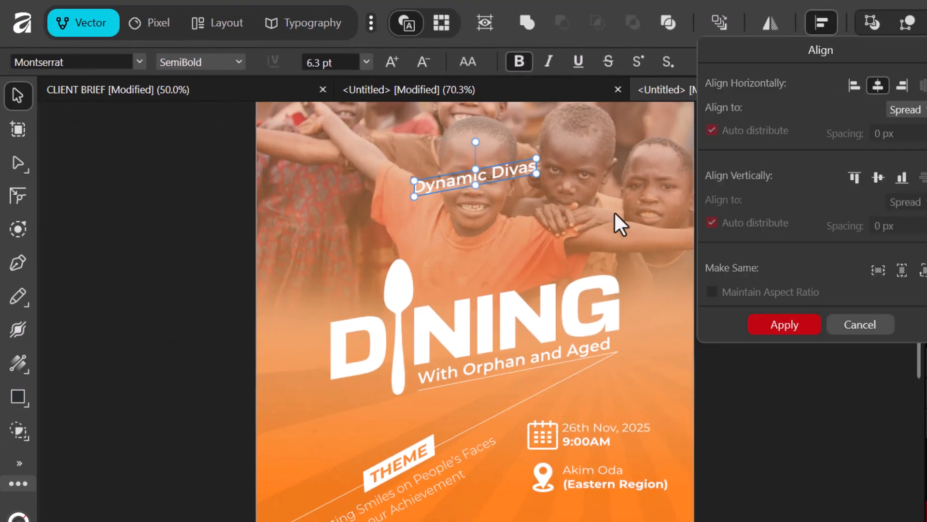
left_click(784, 328)
- Set up the Pen tool with no fill and a white stroke
left_click(111, 208)
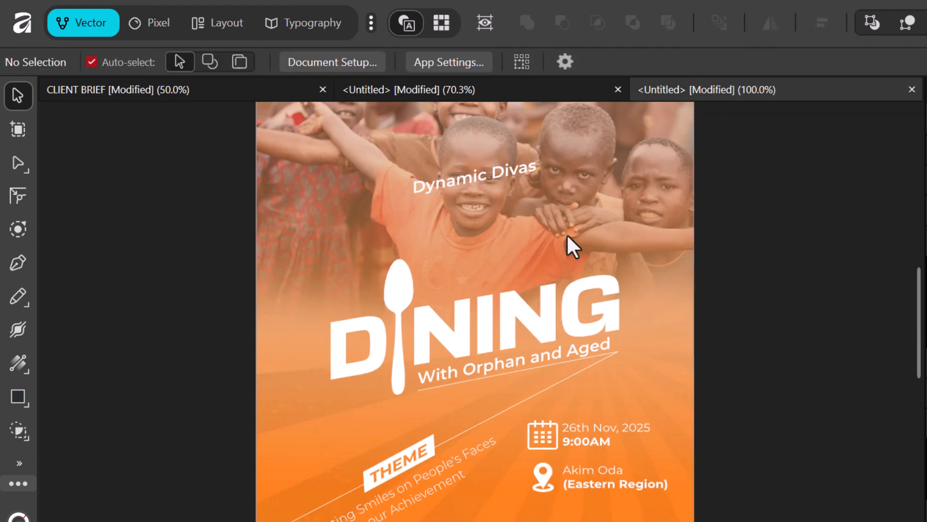
key("p")
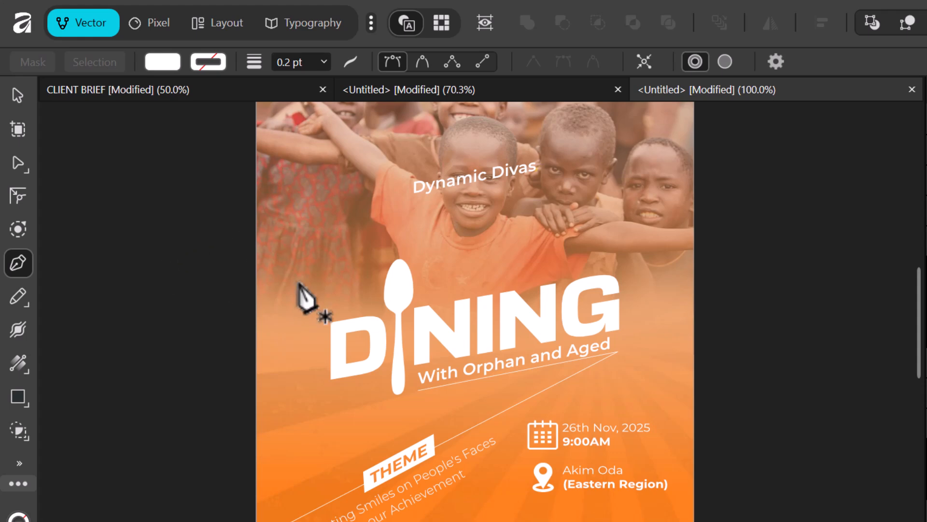
left_click(162, 62)
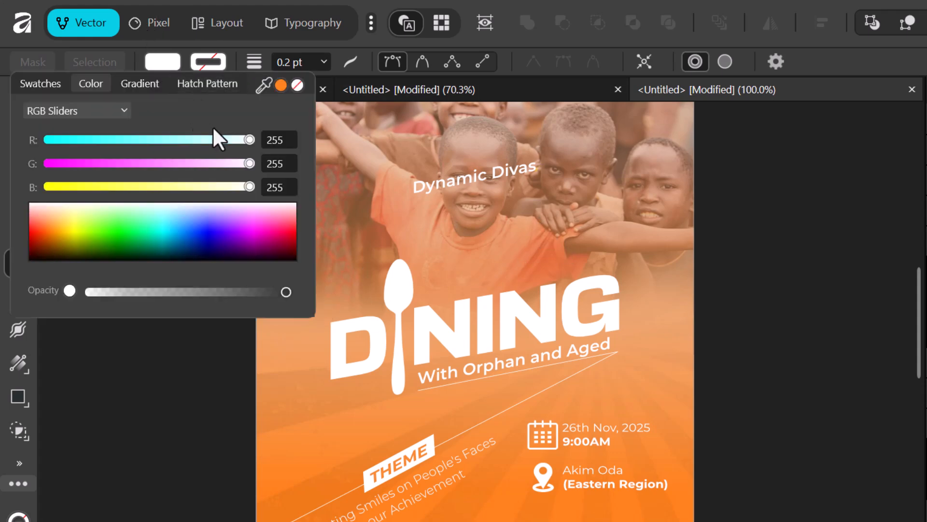
left_click(294, 84)
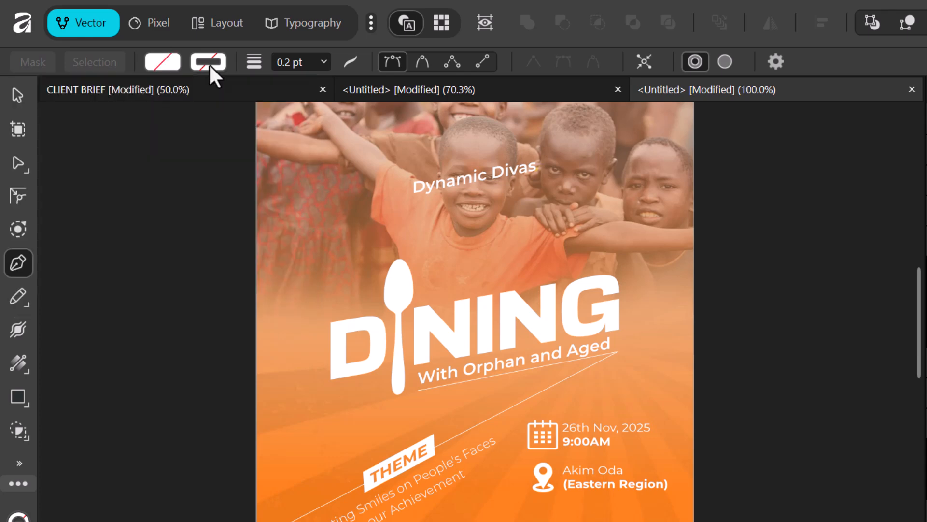
left_click(208, 62)
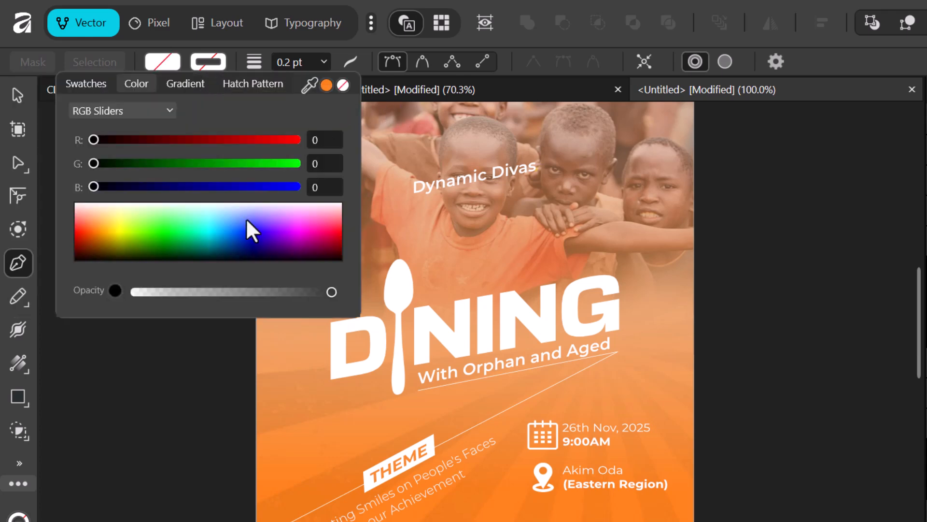
left_click_drag(156, 228, 42, 189)
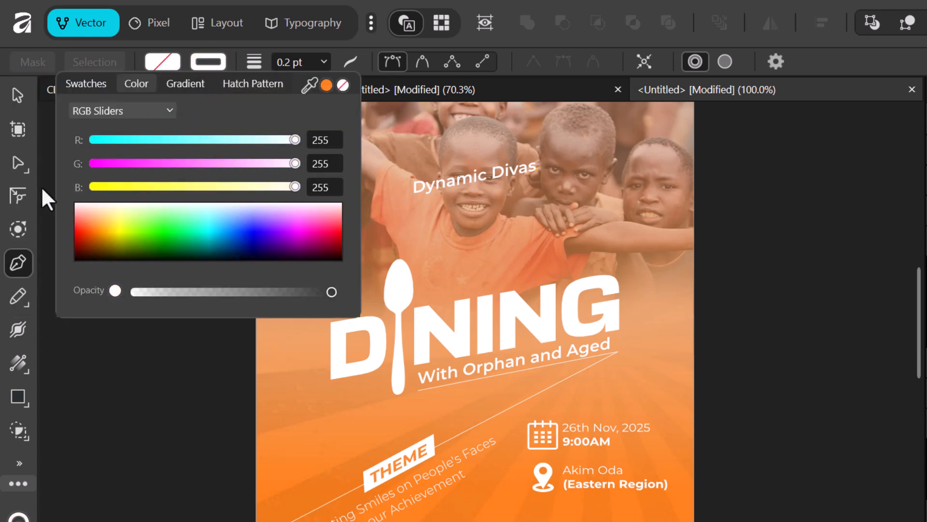
left_click(208, 57)
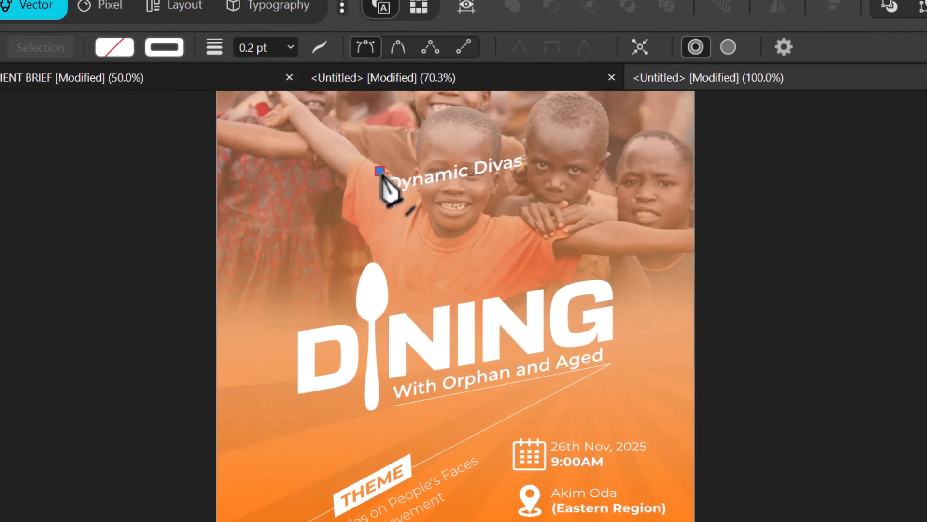
- Draw a four-point white angled line around the Dynamic Divas label
left_click(406, 176)
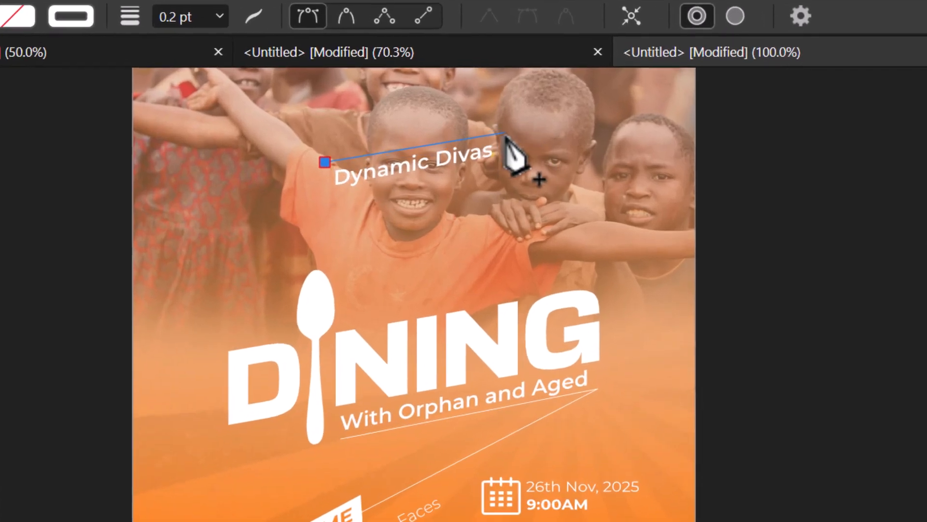
left_click(505, 132)
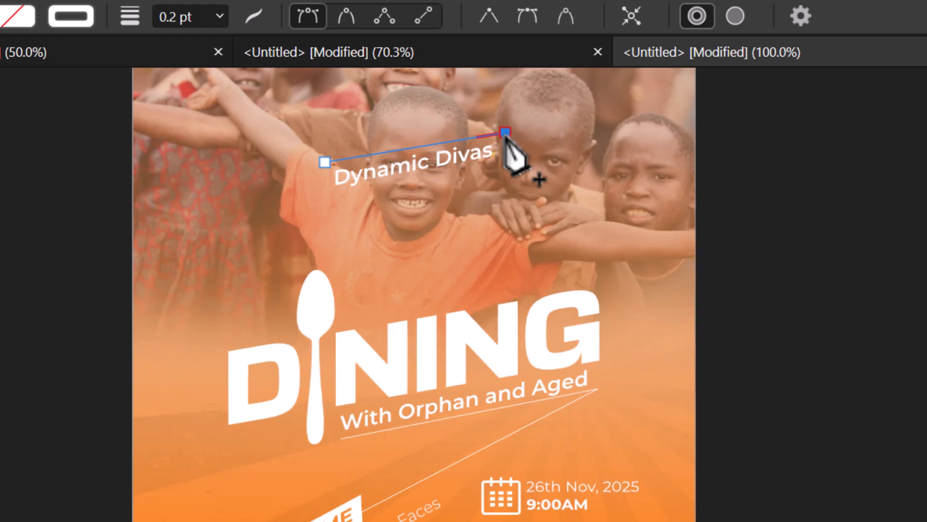
left_click(486, 166)
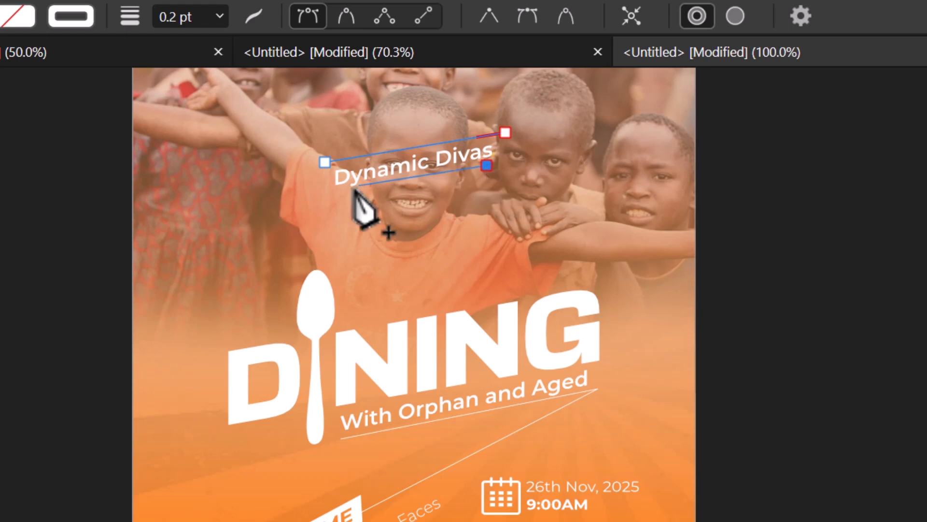
left_click(315, 199)
key("Escape")
key("v")
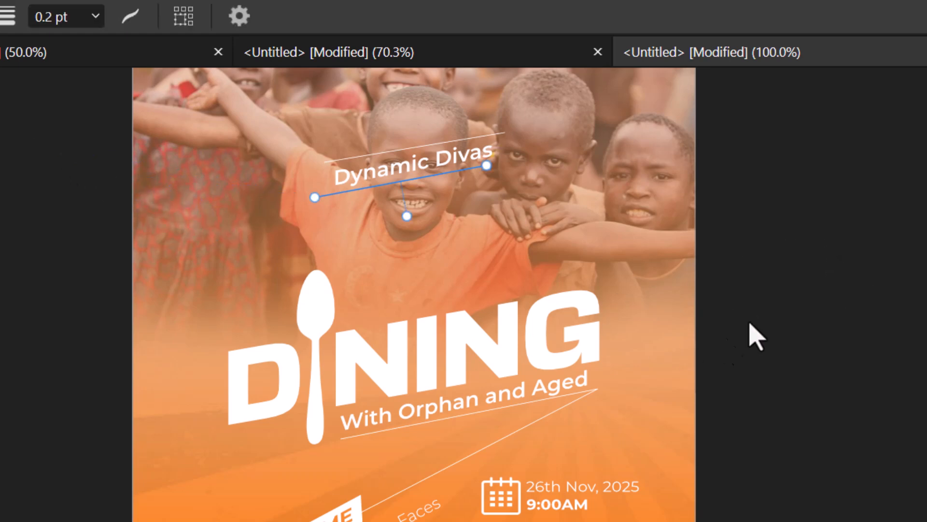
left_click(830, 247)
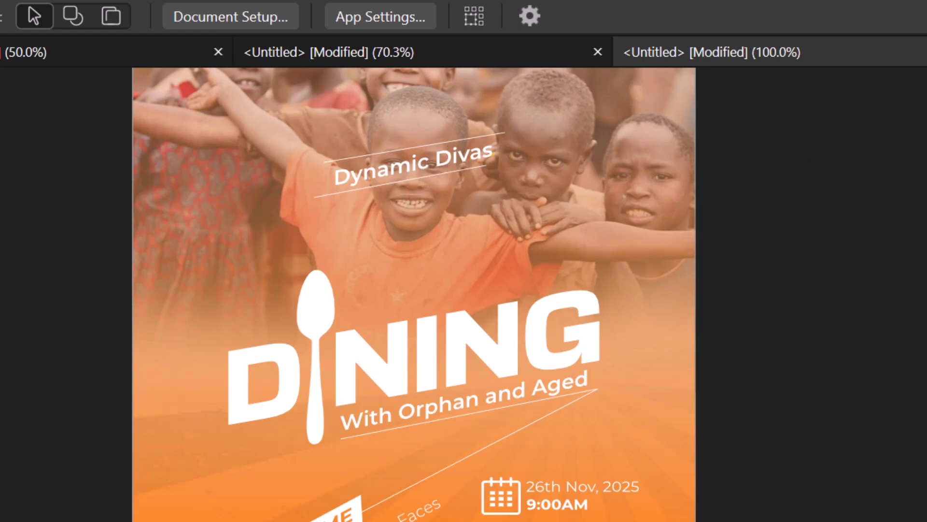
- Move the upper line down and nudge the lower line up, closer to the label
left_click(447, 142)
left_click_drag(447, 142, 447, 147)
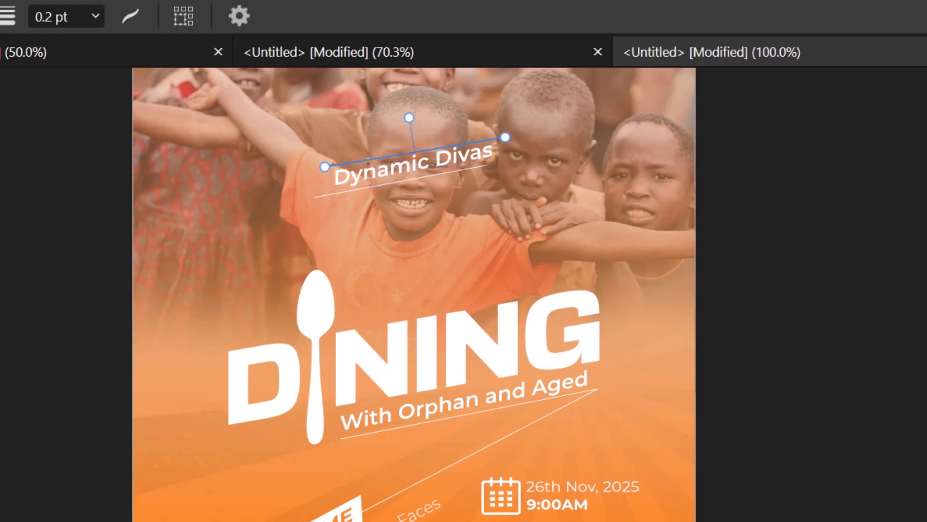
left_click(447, 172)
key("Up")
key("Up")
key("Up")
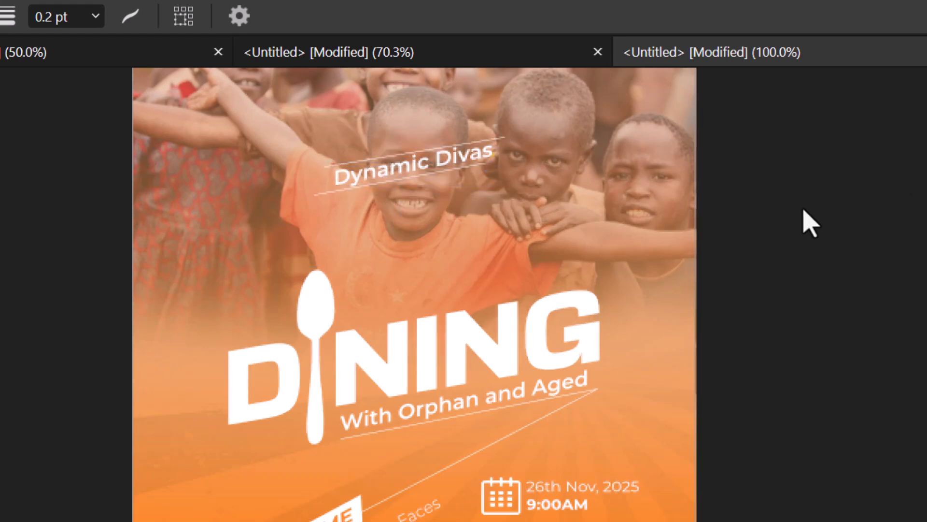
left_click(810, 223)
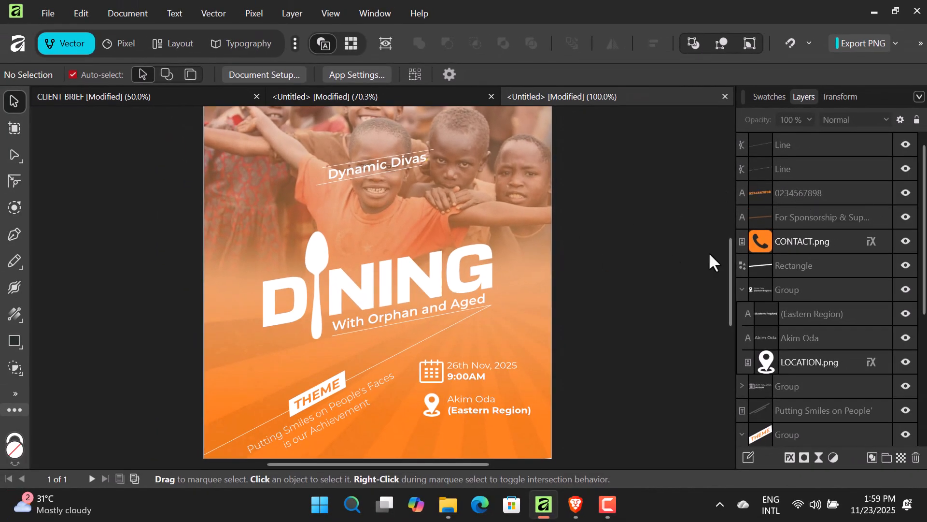
scroll(632, 285, "down", 1)
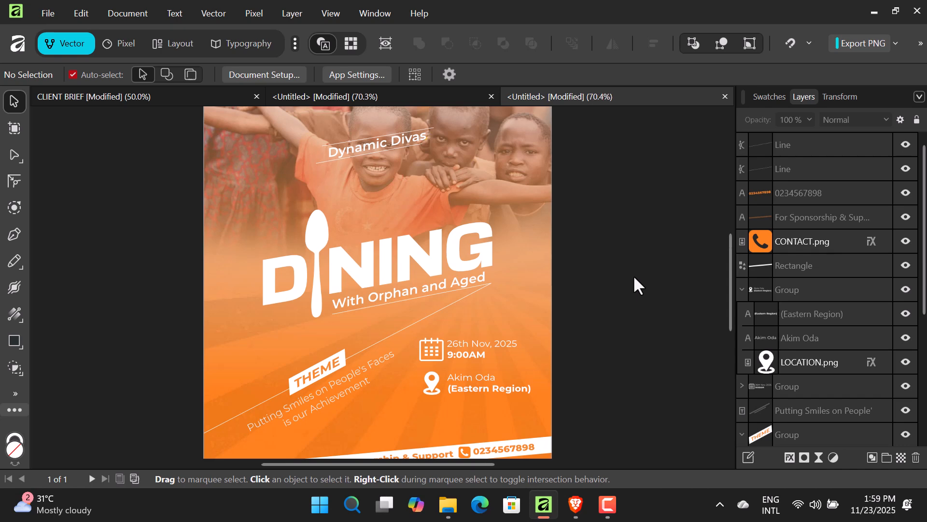
key("ctrl+0")
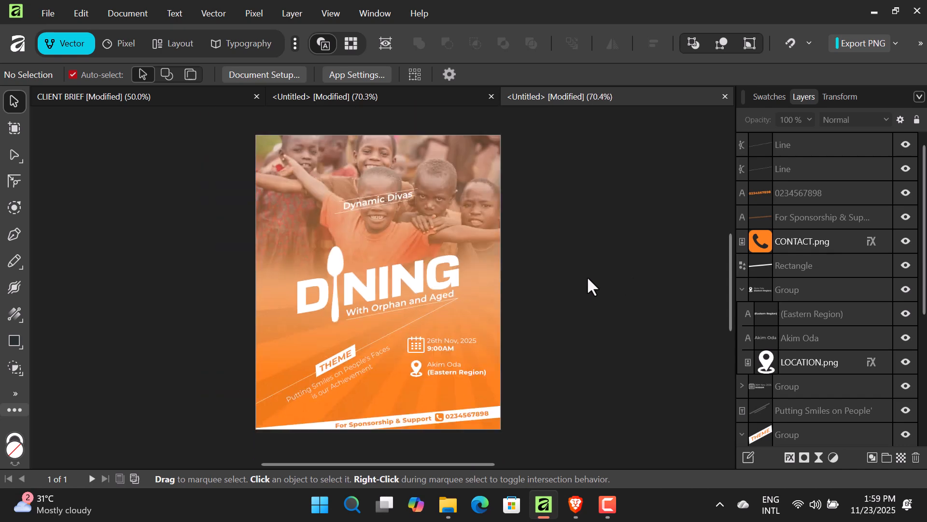
- Duplicate the Dynamic Divas label, retype it as 'presents', and drag it toward DINING
left_click(380, 199)
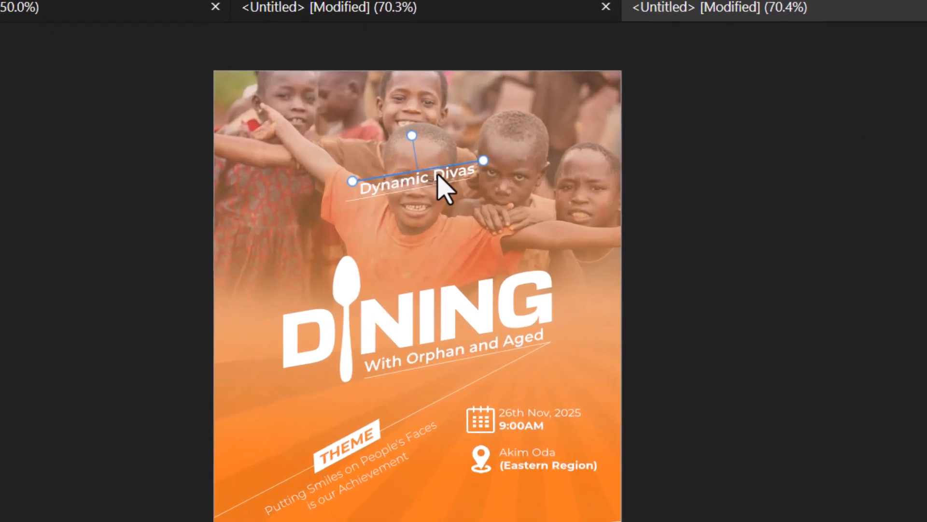
left_click(438, 175)
left_click_drag(445, 183, 453, 236)
double_click(445, 220)
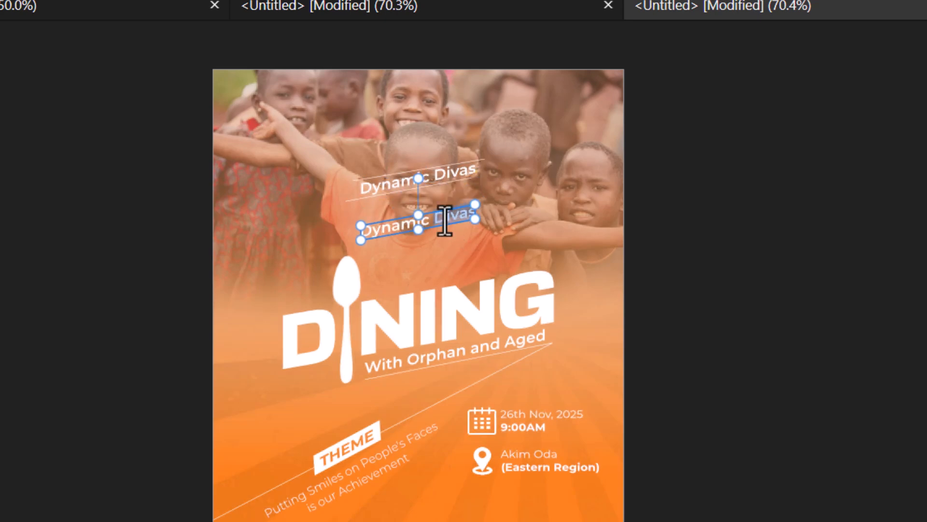
triple_click(445, 220)
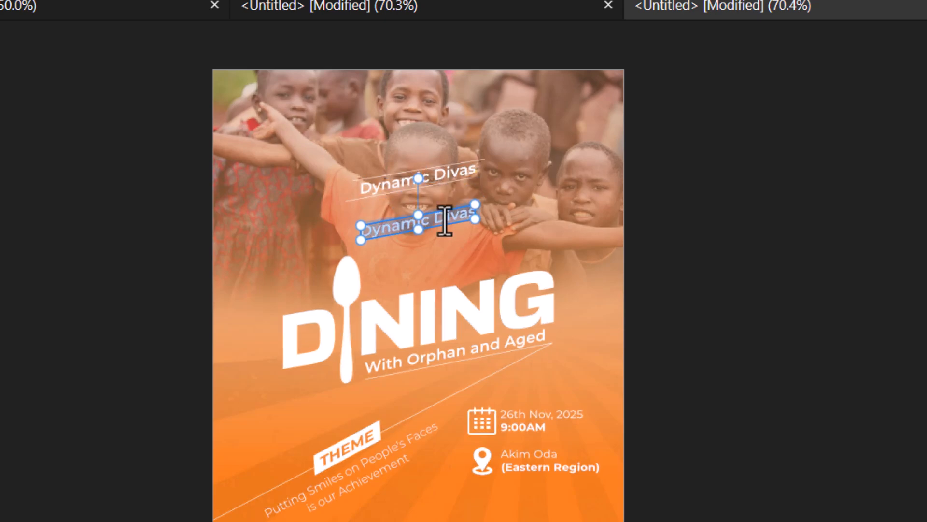
type("PR")
key("BackSpace")
key("BackSpace")
type("PRESE")
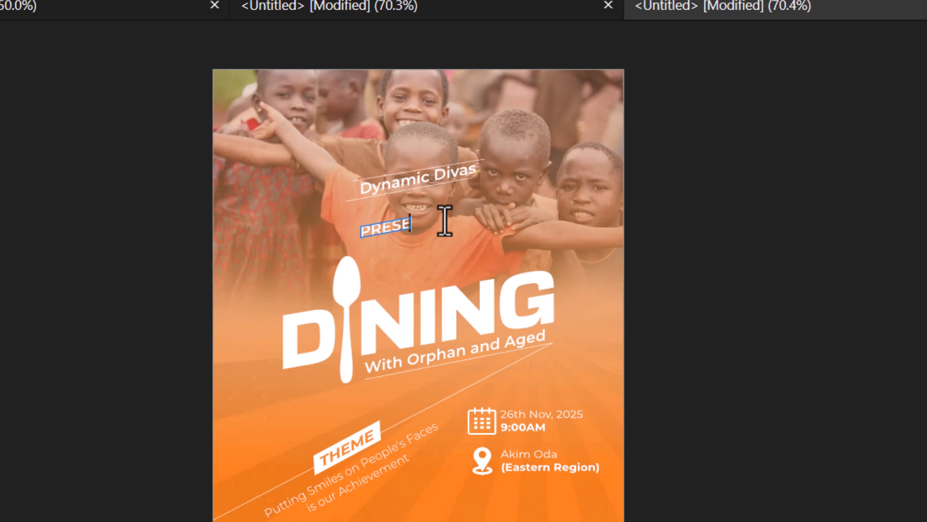
key("BackSpace")
key("BackSpace")
key("BackSpace")
key("BackSpace")
key("BackSpace")
type("presents")
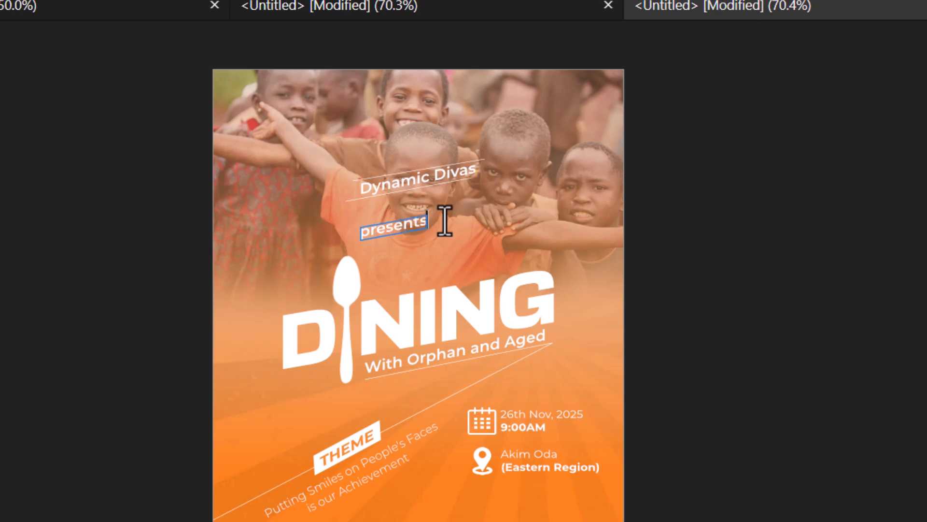
key("Escape")
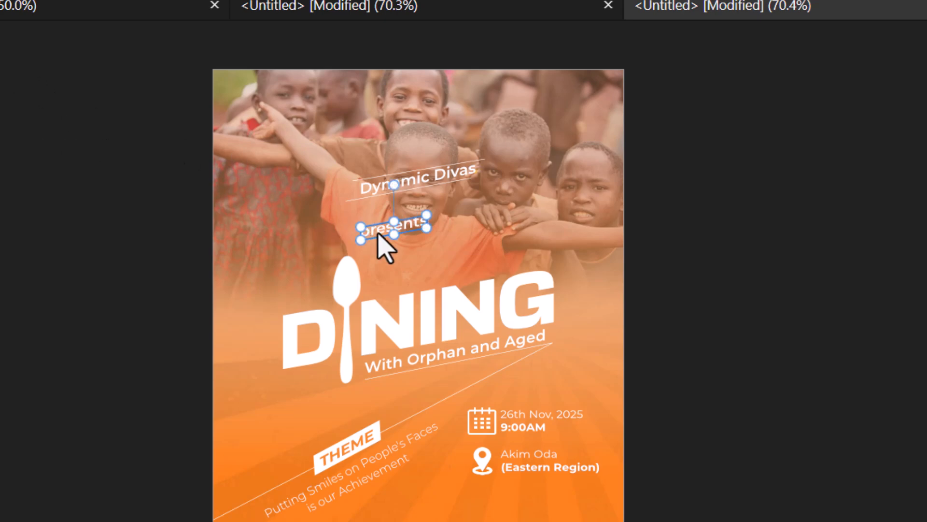
left_click_drag(405, 231, 437, 279)
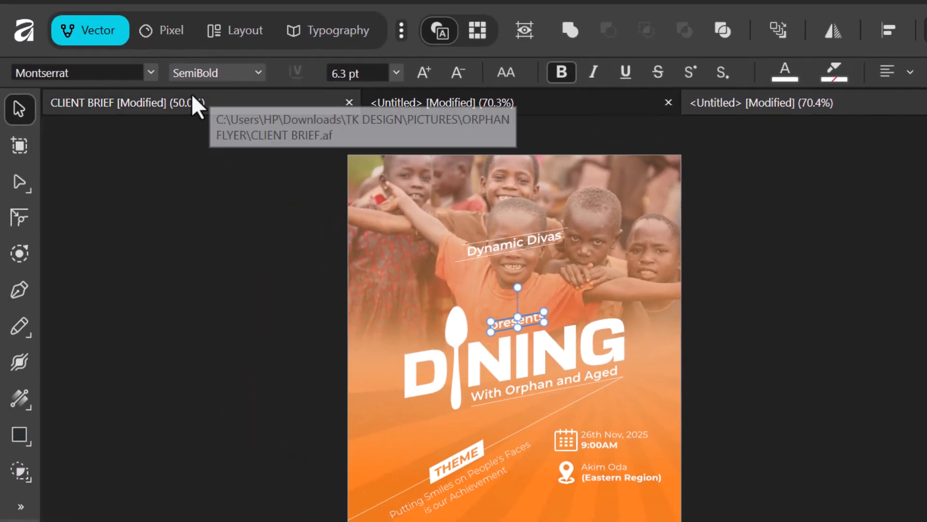
- Set the presents text to ExtraLight weight with 600‰ tracking
left_click(258, 72)
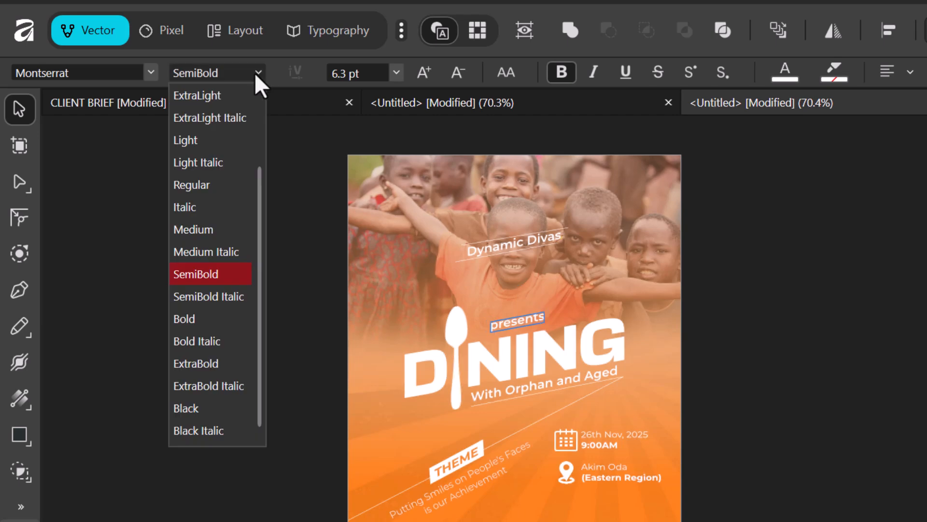
left_click(200, 96)
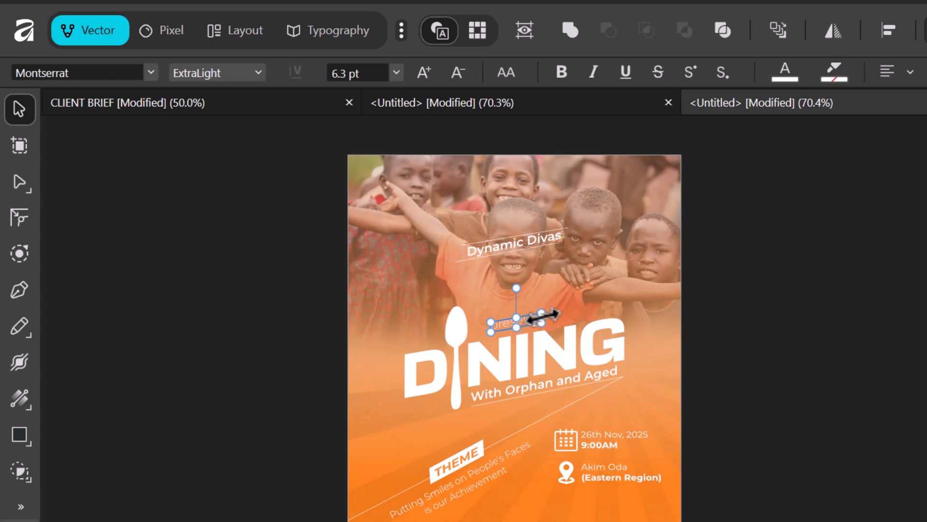
left_click(337, 35)
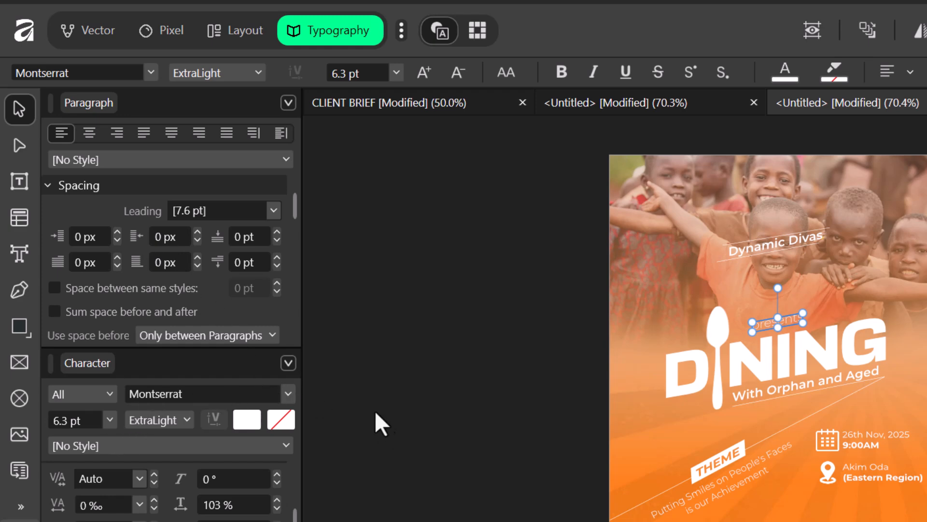
left_click_drag(825, 393, 697, 389)
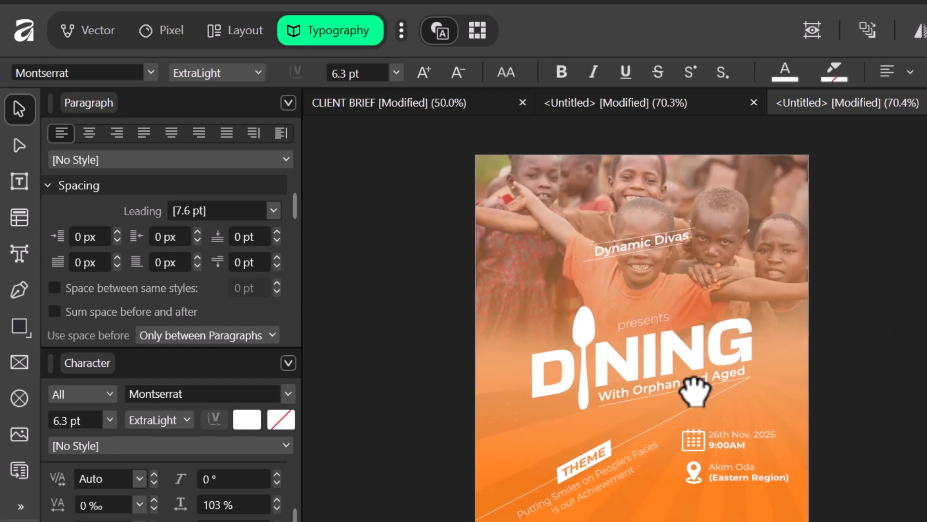
left_click_drag(655, 412, 667, 404)
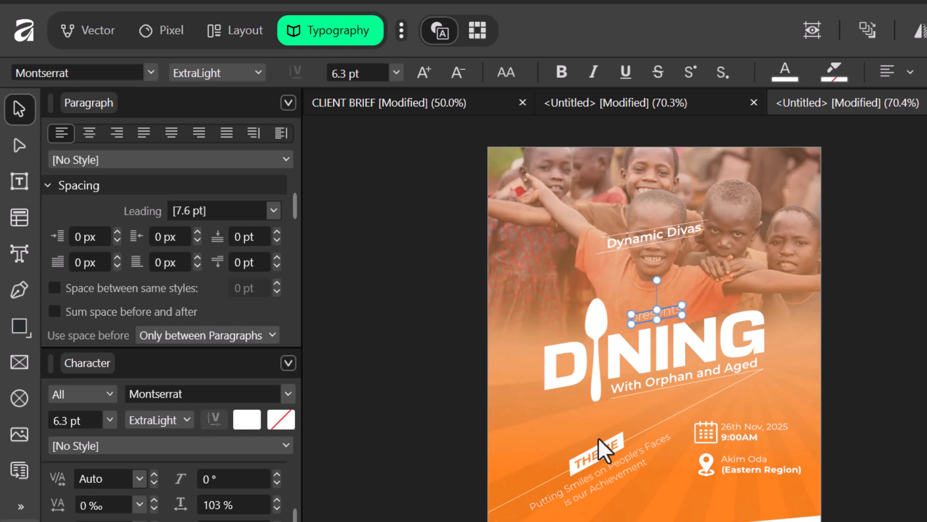
key("ctrl+plus")
key("ctrl+plus")
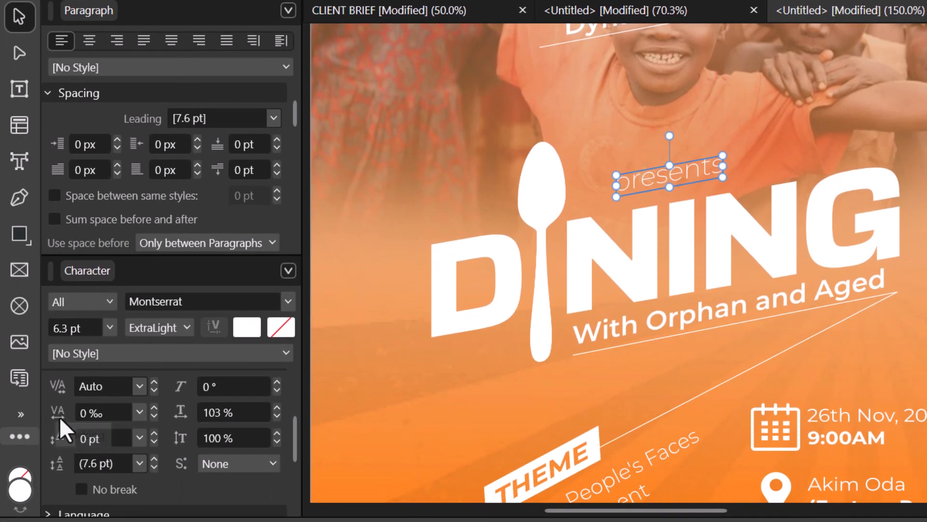
left_click(85, 413)
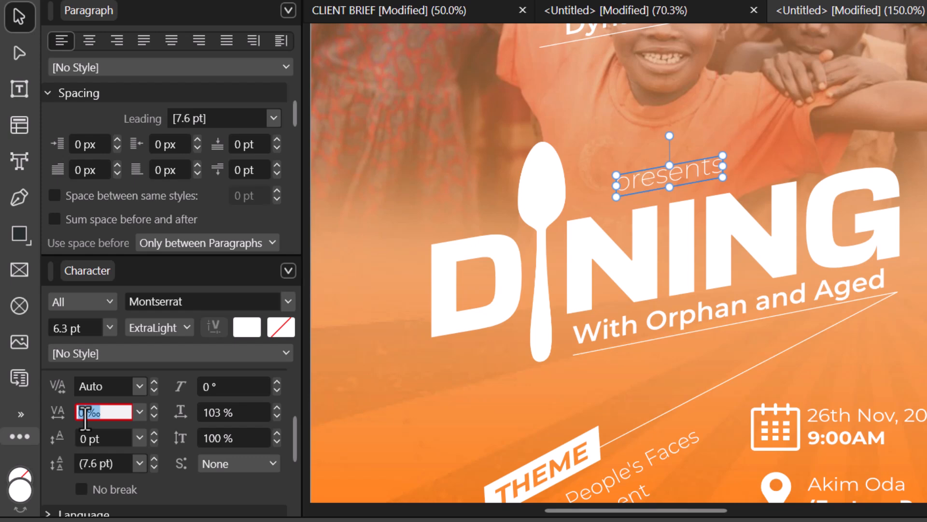
type("6")
key("Return")
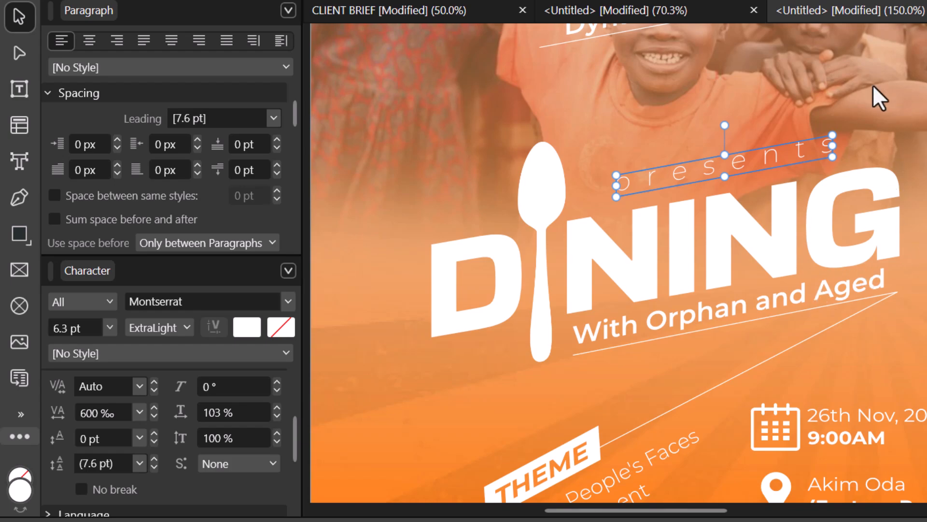
left_click(886, 126)
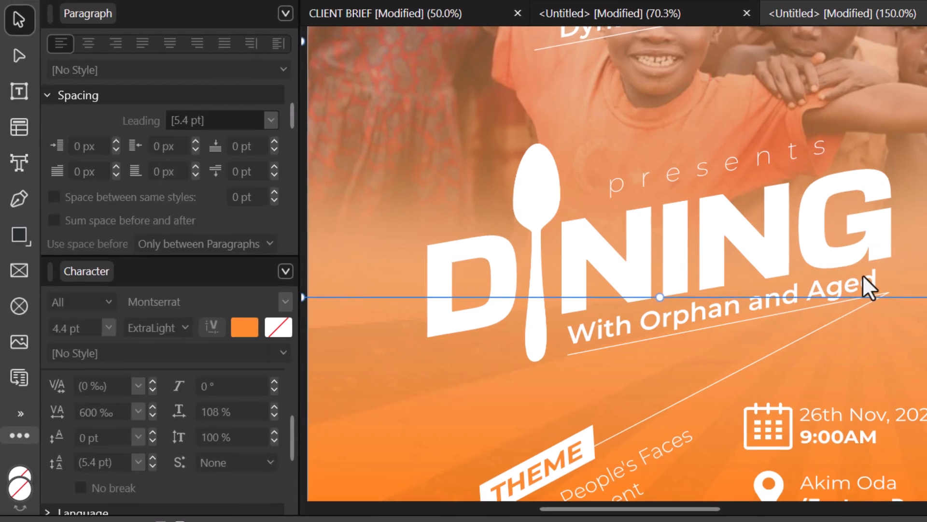
key("ctrl+0")
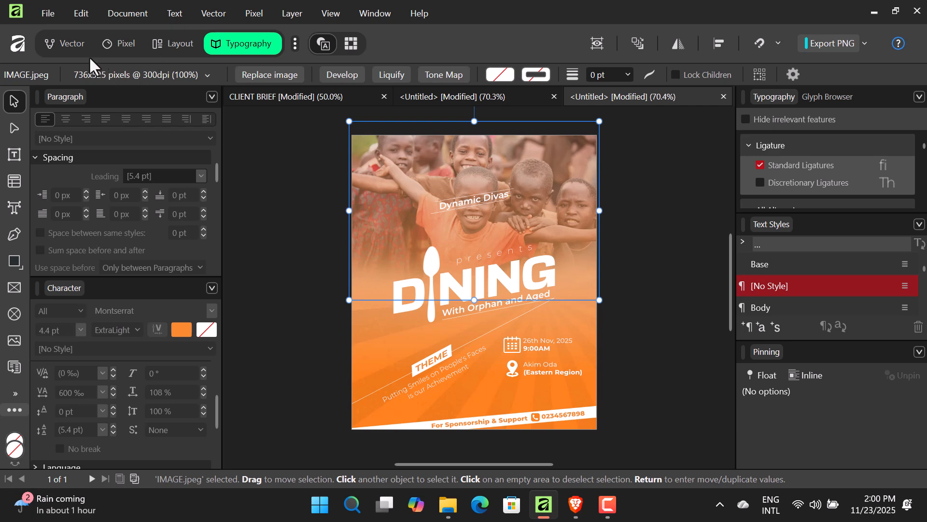
- Shrink the presents text slightly by its corner handle
left_click(116, 42)
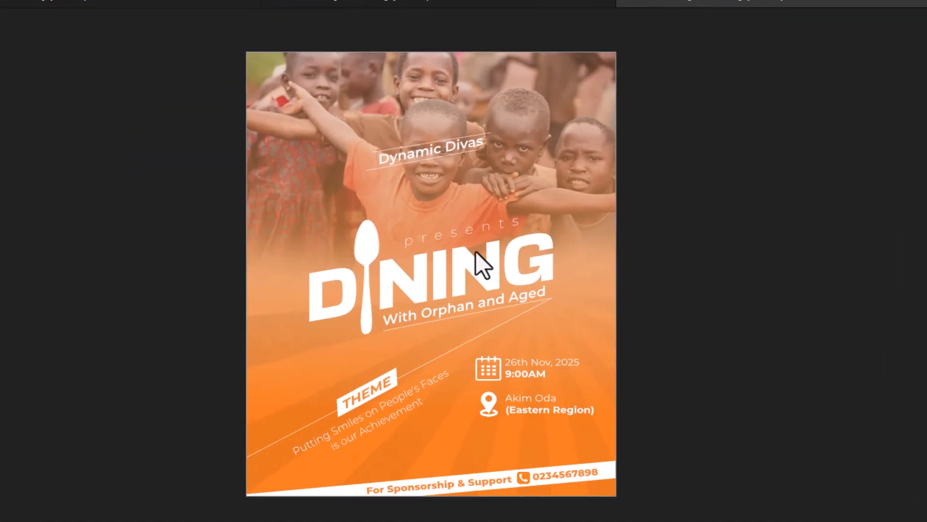
left_click(495, 232)
left_click_drag(524, 214, 499, 216)
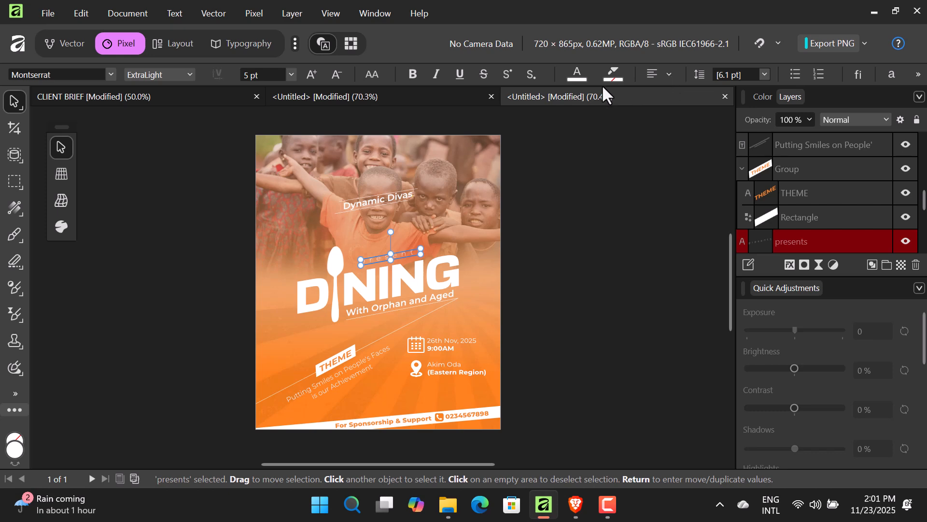
left_click(589, 176)
left_click(403, 251)
left_click(80, 45)
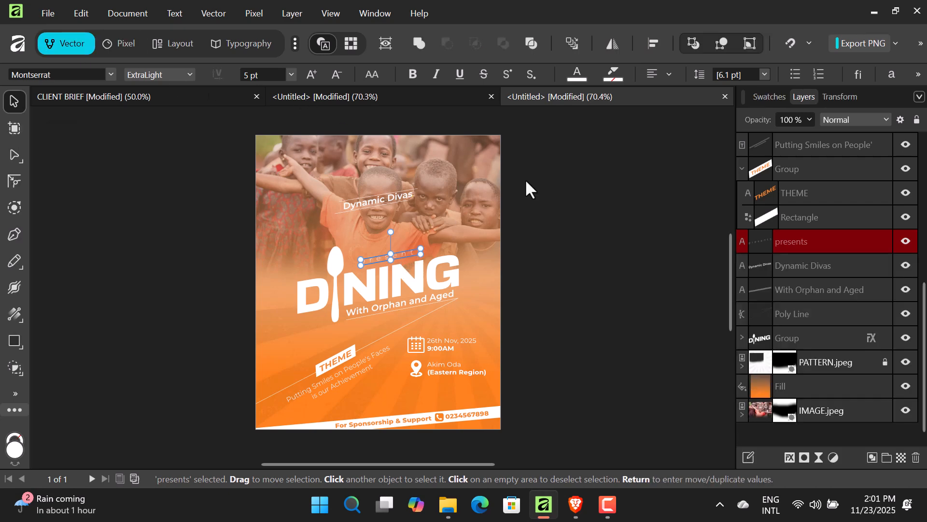
- Centre presents horizontally on the page and nudge it down one step
left_click(655, 44)
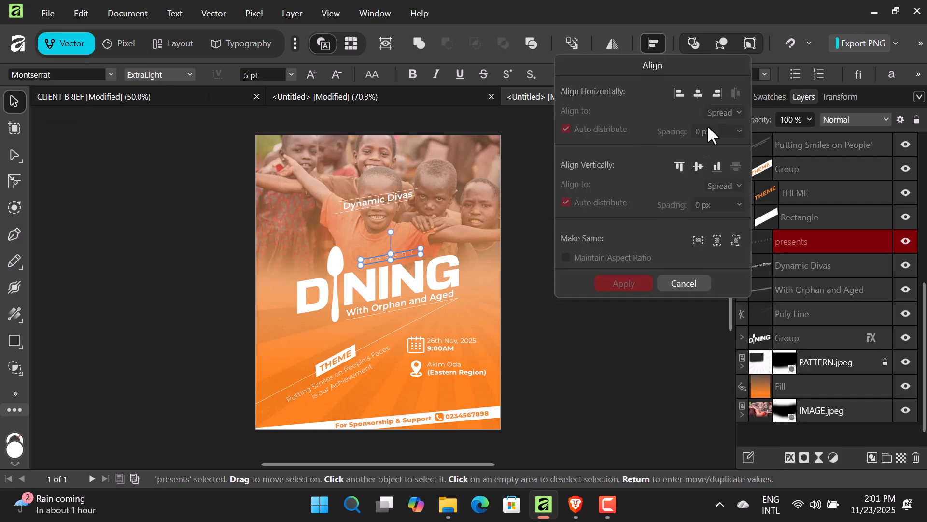
left_click(697, 94)
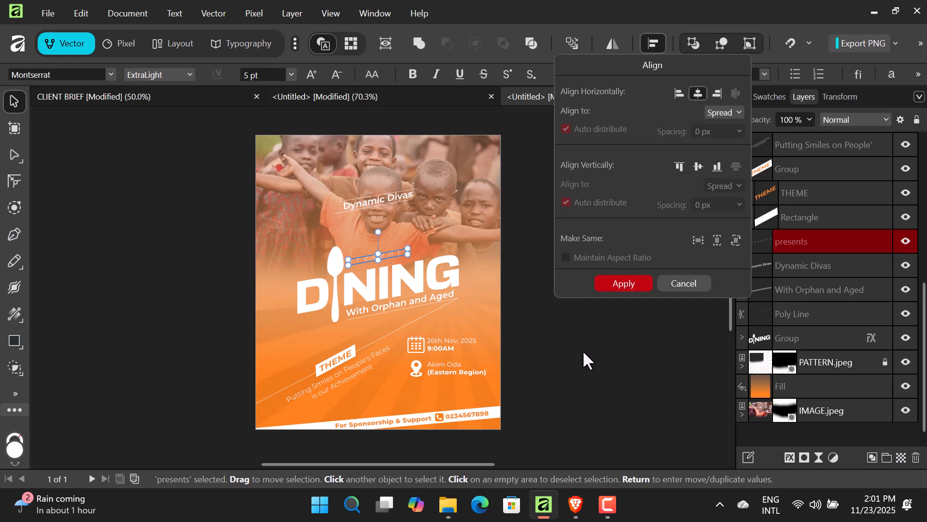
left_click(642, 281)
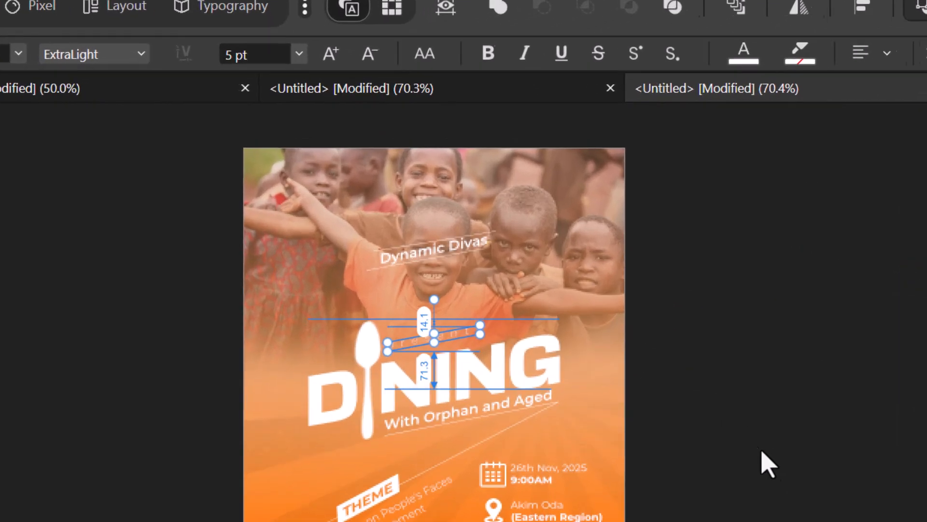
key("Down")
key("Down")
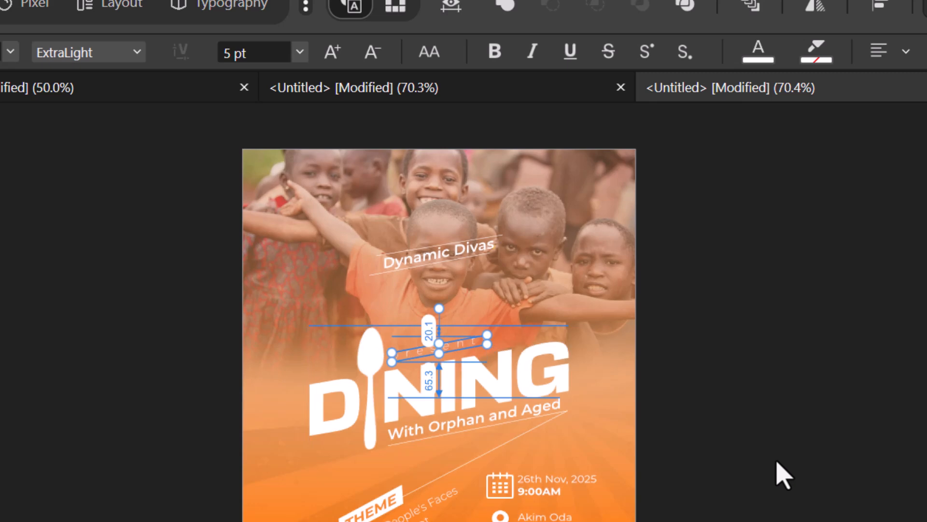
left_click(776, 461)
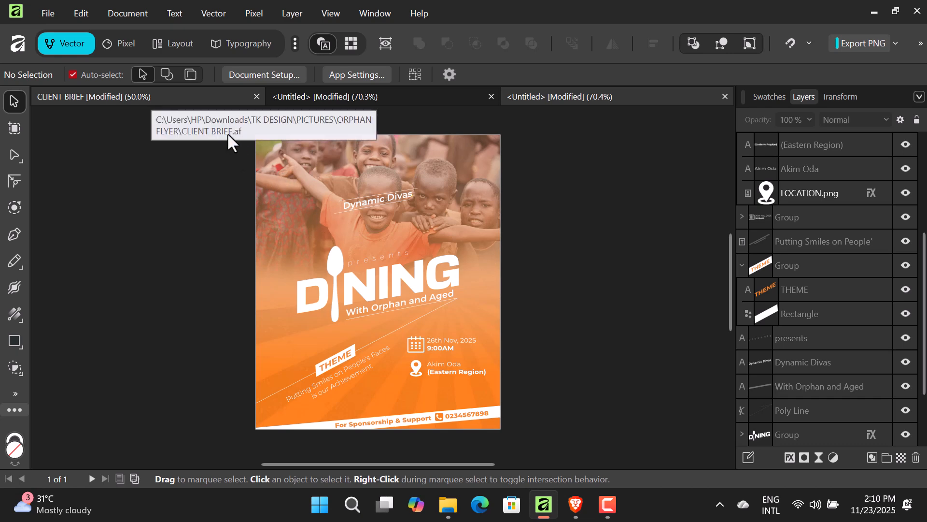
left_click(210, 98)
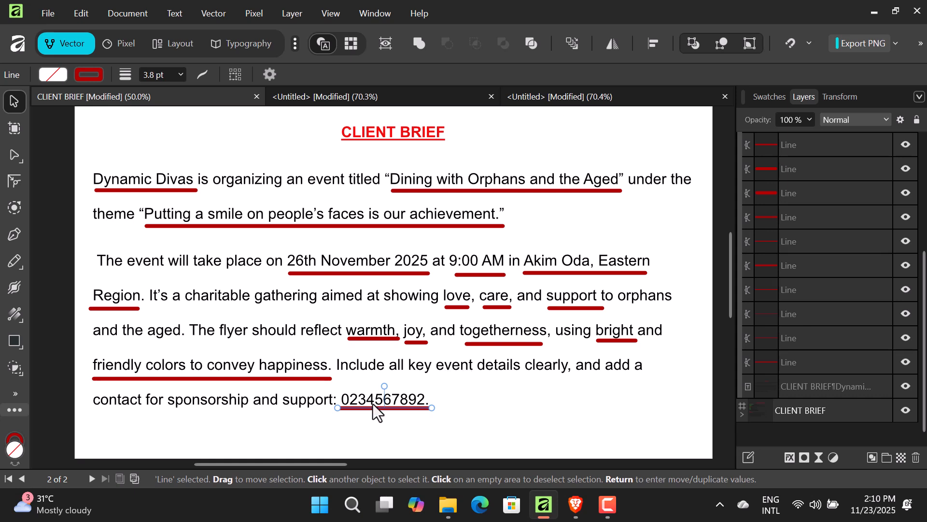
left_click(576, 100)
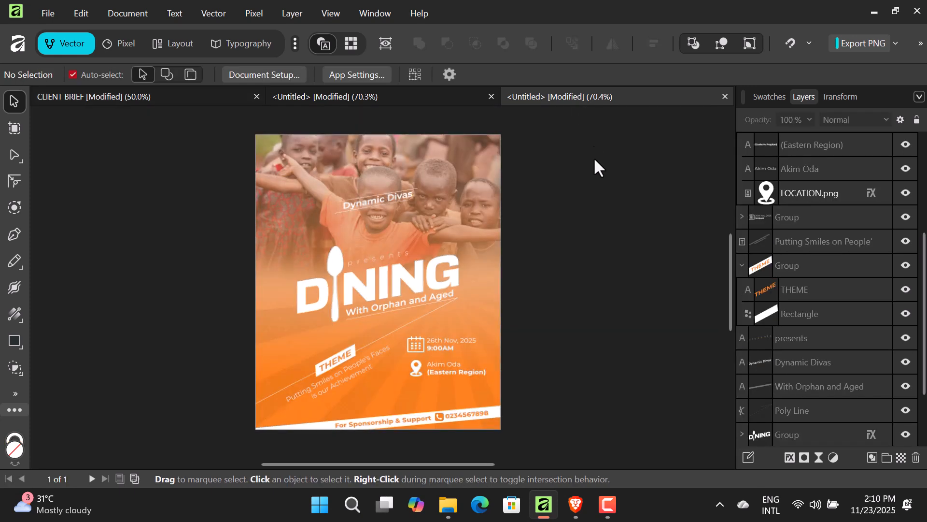